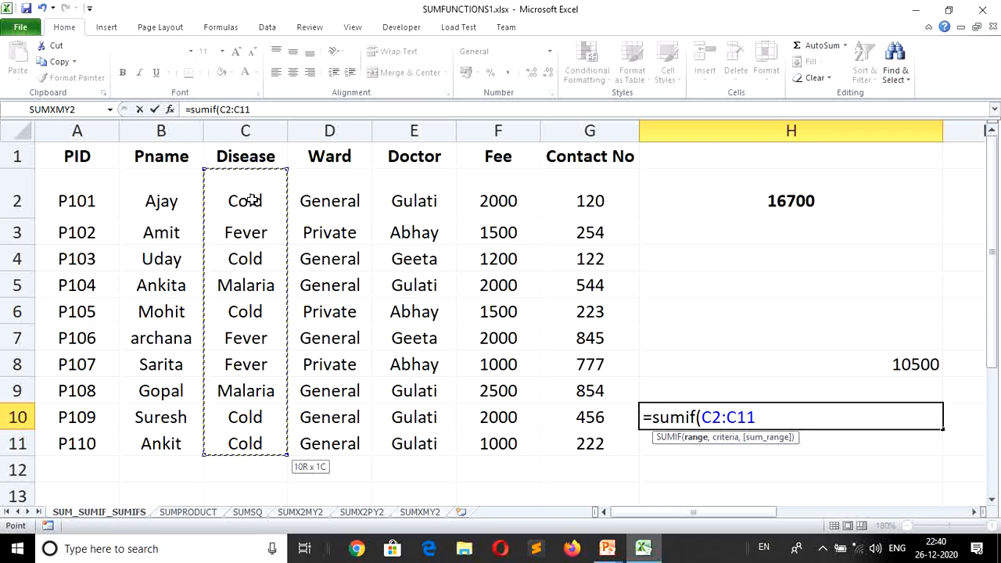
Step: Complete the SUMIF formula in H10 with the criterion "Cold" and the Fee values F2:F11 as the sum range
type(",")
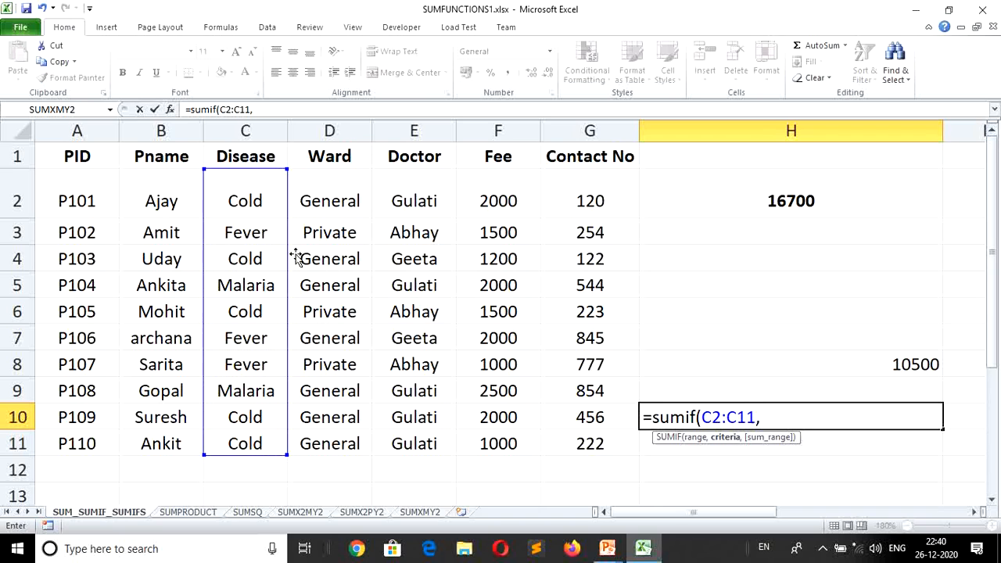
type("\"Col")
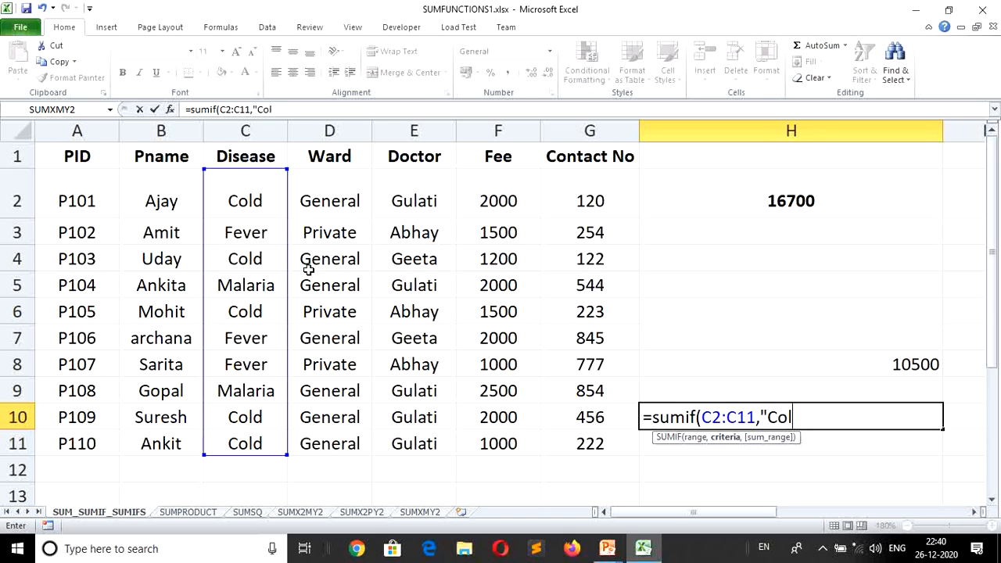
type("d\",")
left_click(494, 209)
key("shift+Down")
key("shift+Down")
key("shift+Down")
key("shift+Down")
key("shift+Down")
key("shift+Down")
key("shift+Down")
key("shift+Down")
key("shift+Down")
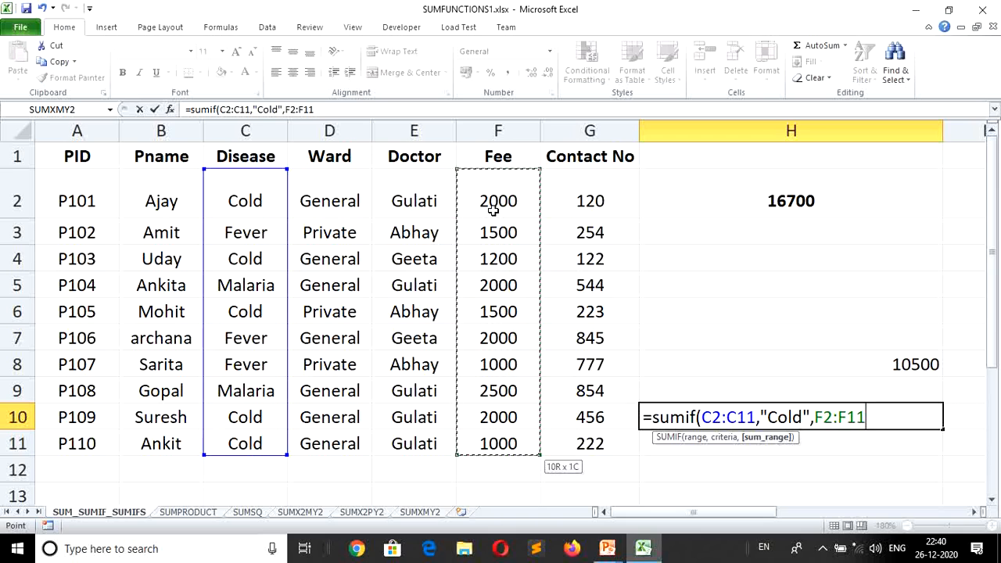
key("Return")
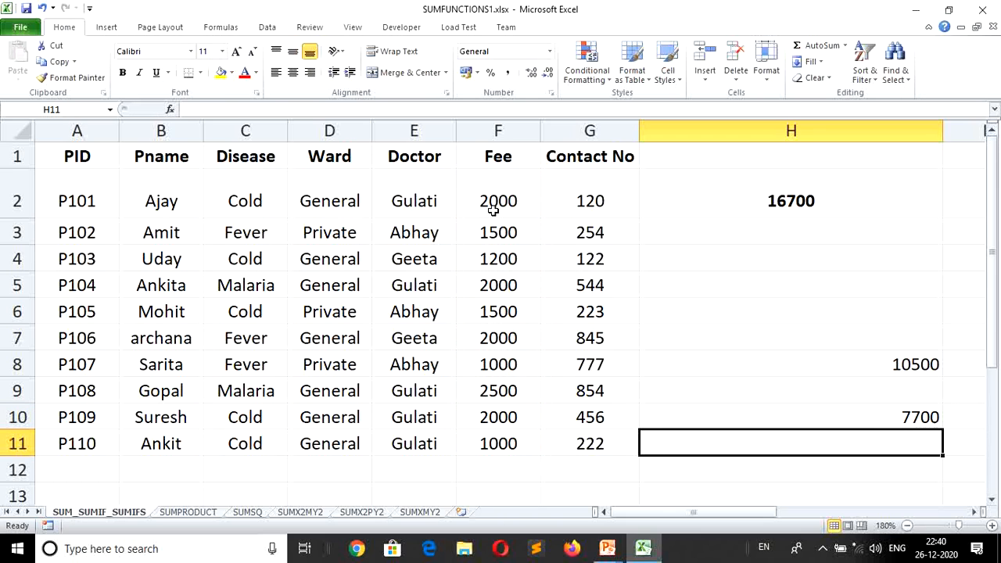
Step: Enter a SUMIF formula in H11 using range C2:C11, cell C2 as the criterion, and sum range F2:F11
type("=s")
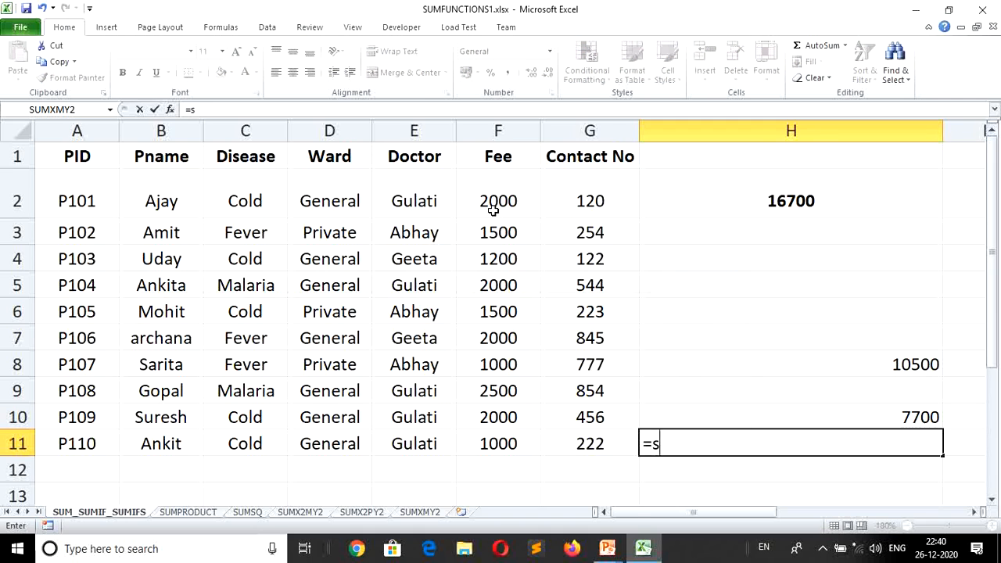
type("umif")
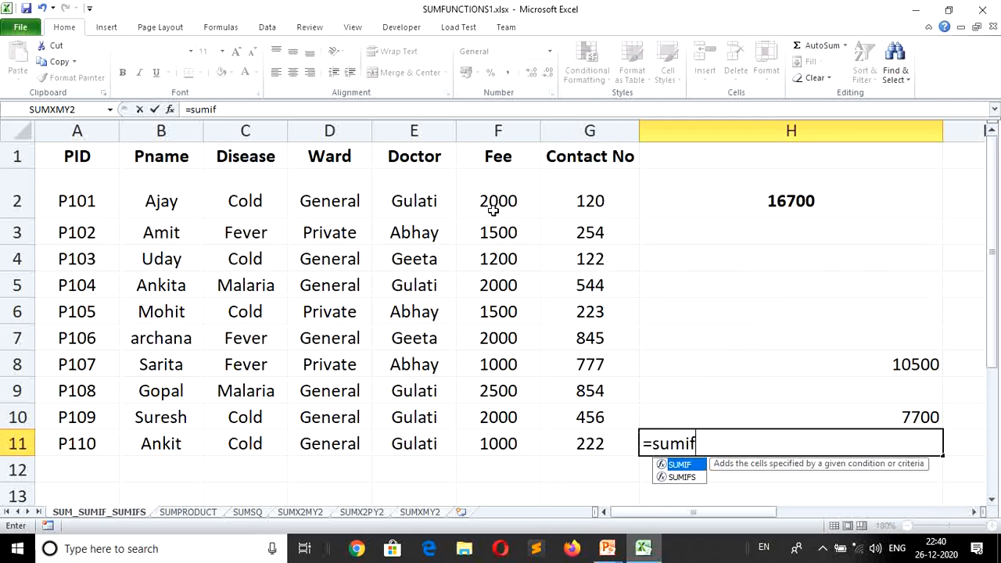
type("(")
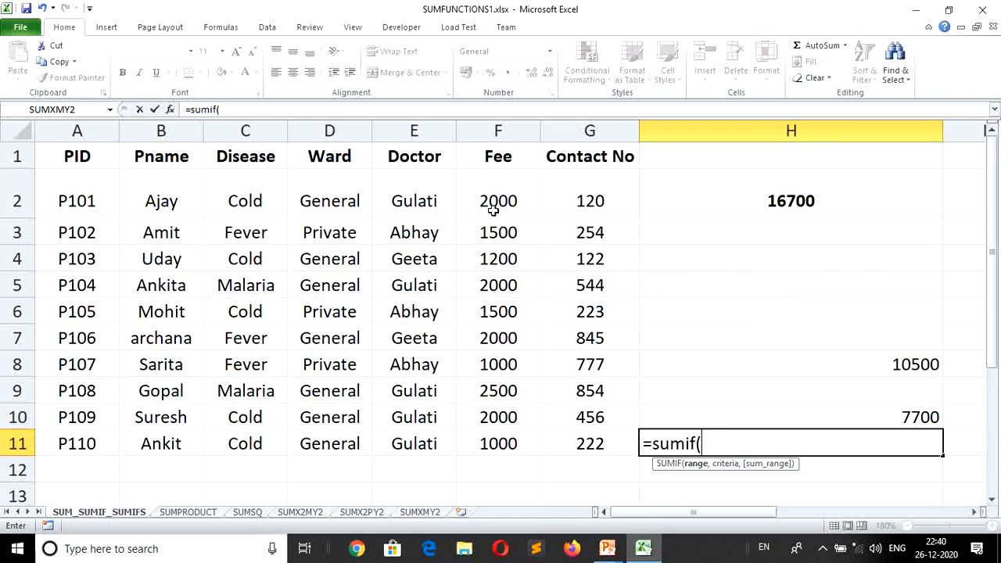
left_click(258, 201)
left_click_drag(258, 201, 245, 443)
type(",")
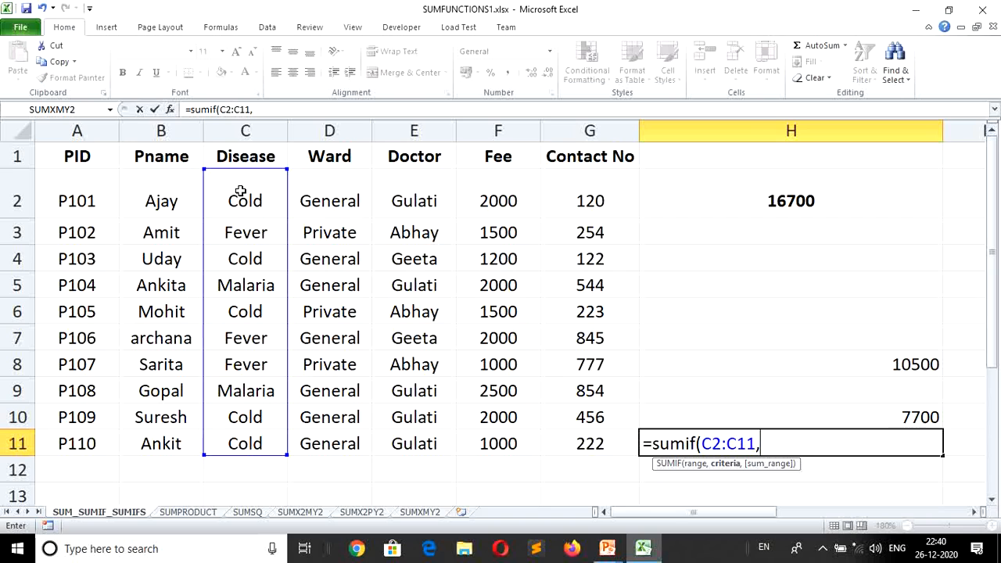
left_click(241, 192)
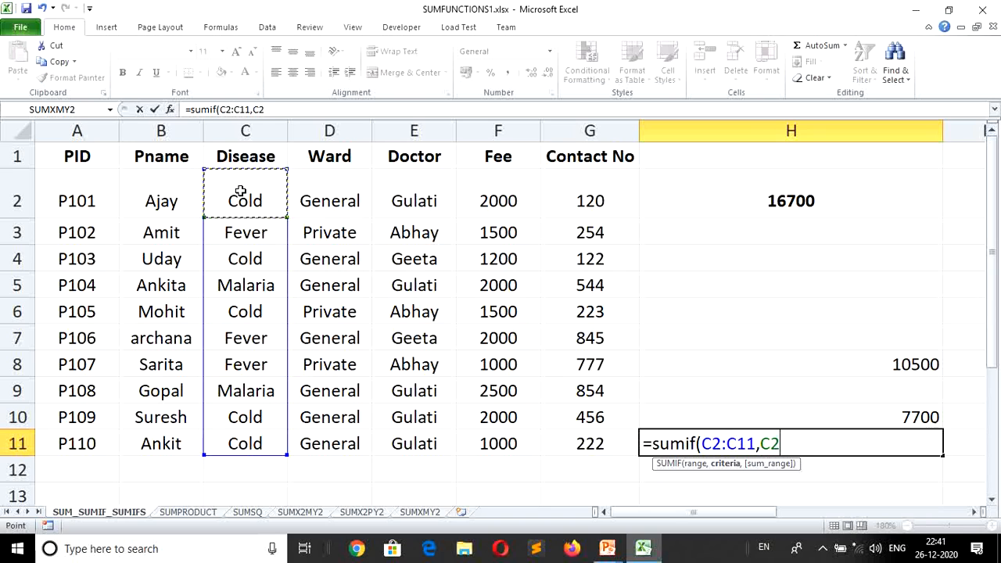
type(",")
left_click(485, 214)
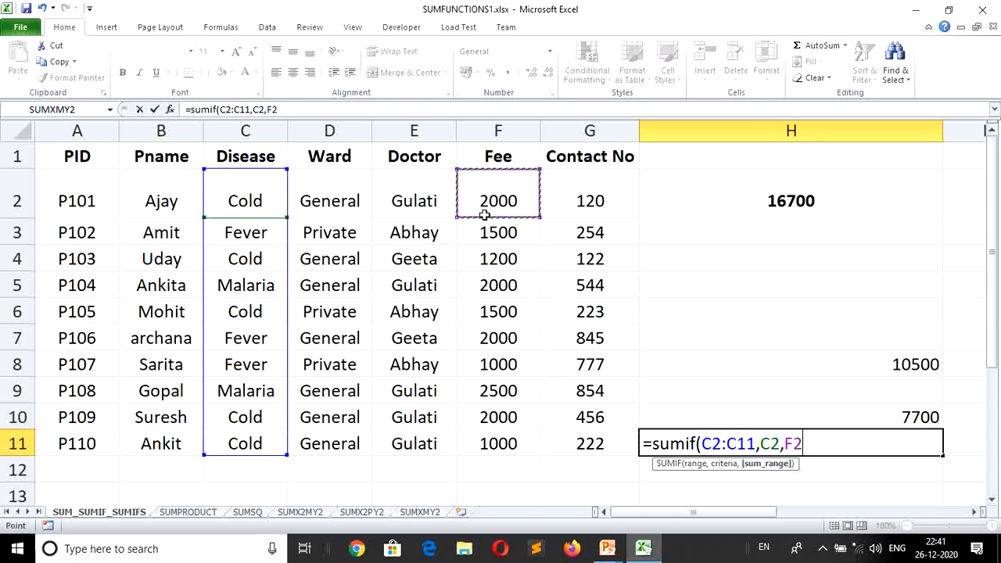
key("shift+Down")
key("shift+Down")
key("shift+Down")
key("shift+Down")
key("shift+Down")
key("shift+Down")
key("shift+Down")
key("shift+Down")
key("shift+Down")
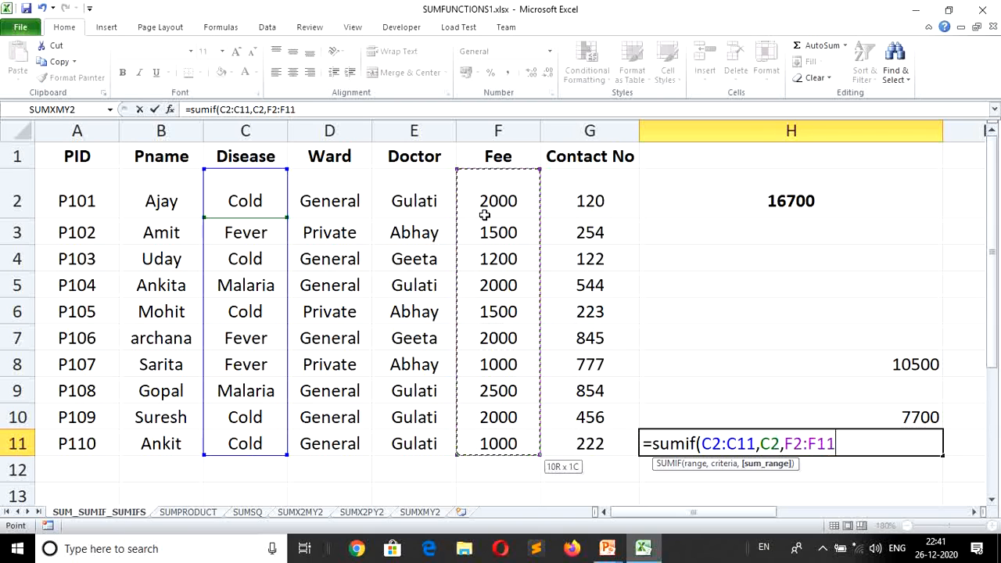
key("Return")
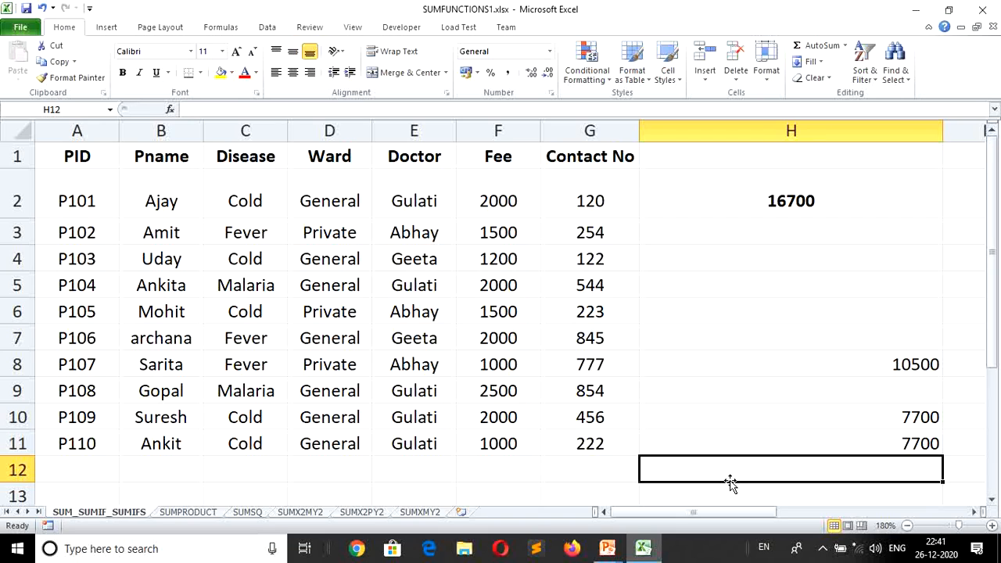
Step: Enter a SUMIF formula in H12 totalling fees F2:F11 where the ward in D2:D11 matches cell D3
type("=")
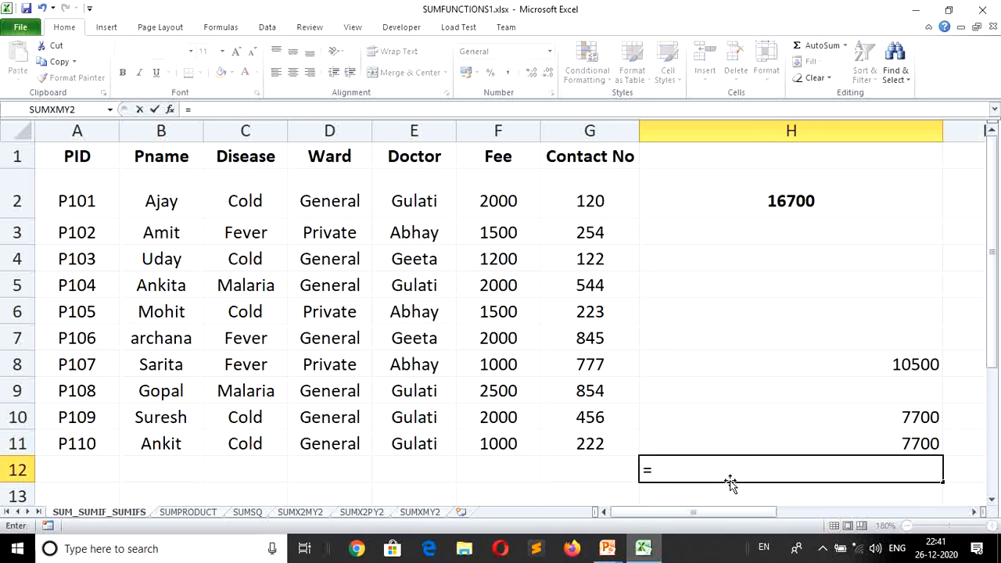
type("sumi")
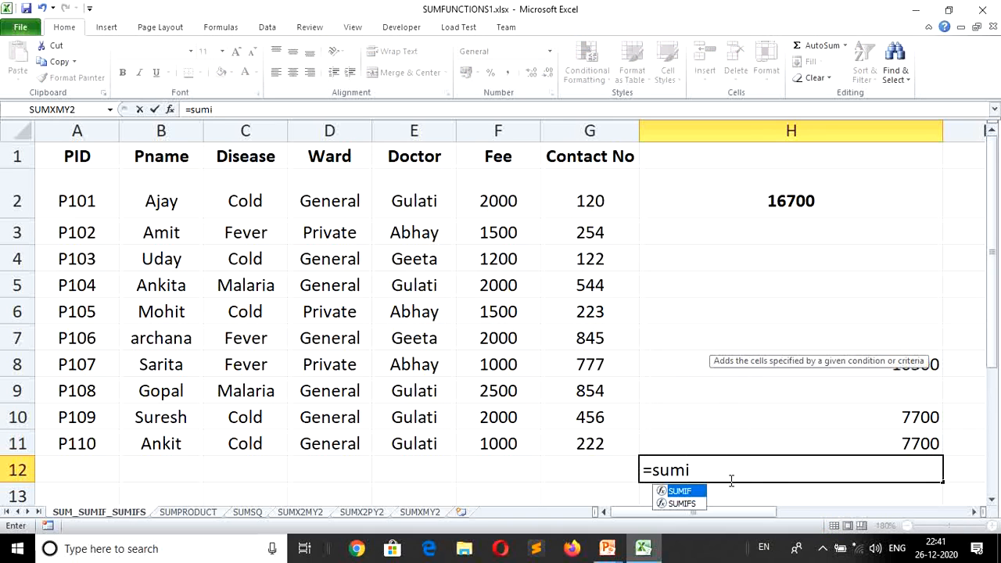
type("f(")
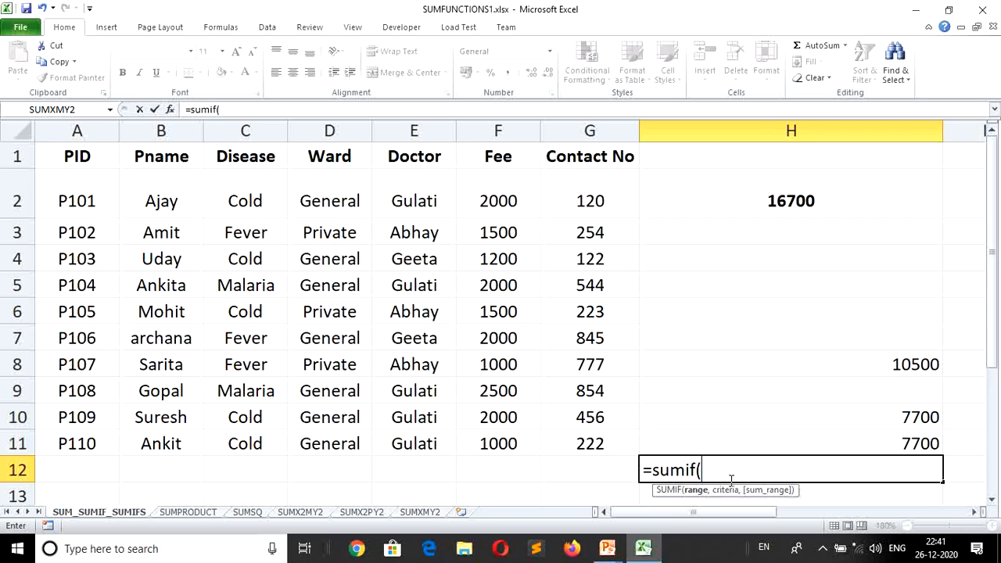
left_click(330, 185)
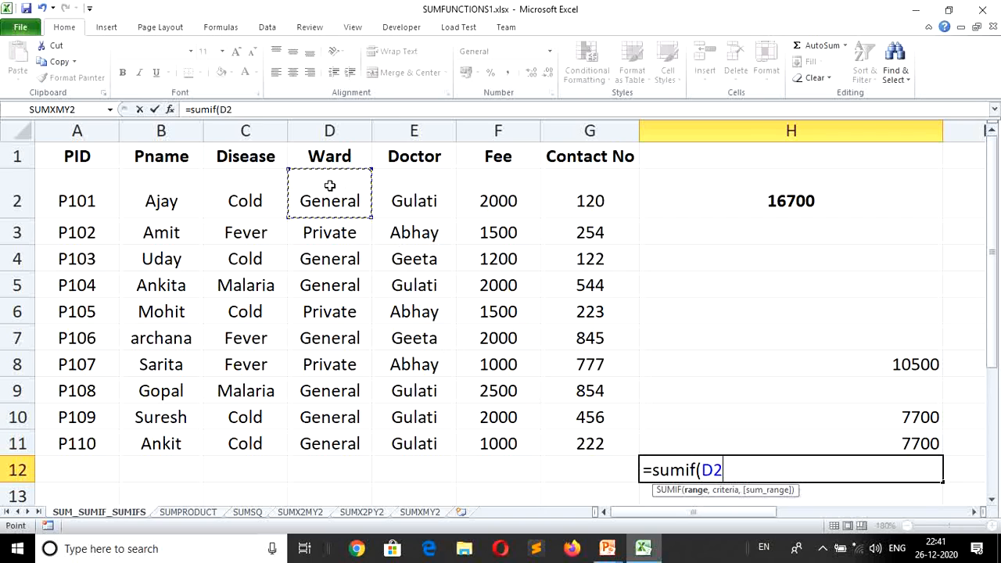
key("shift+Down")
key("shift+Down")
key("shift+Down")
key("shift+Down")
key("shift+Down")
key("shift+Down")
key("shift+Down")
key("shift+Down")
key("shift+Down")
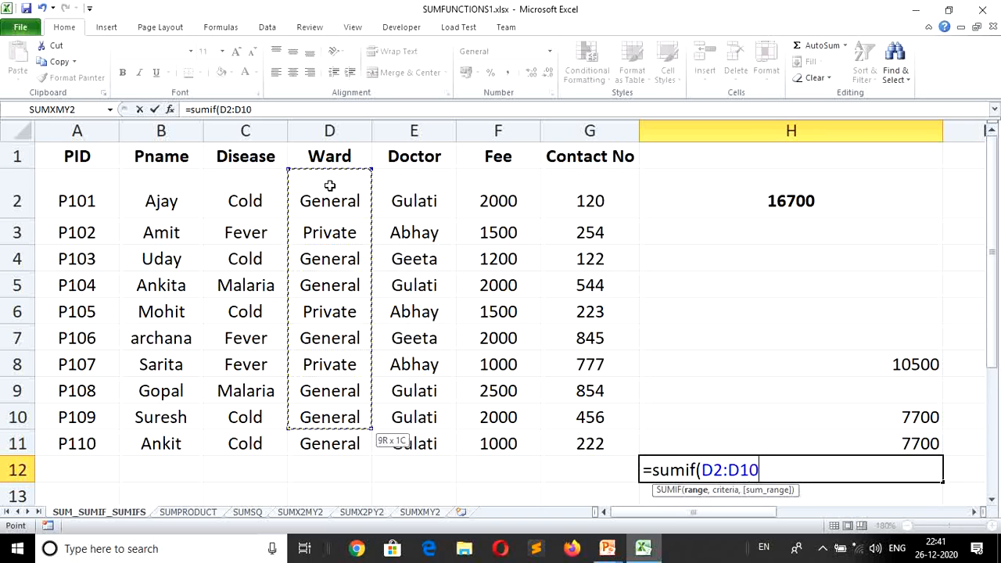
type(",")
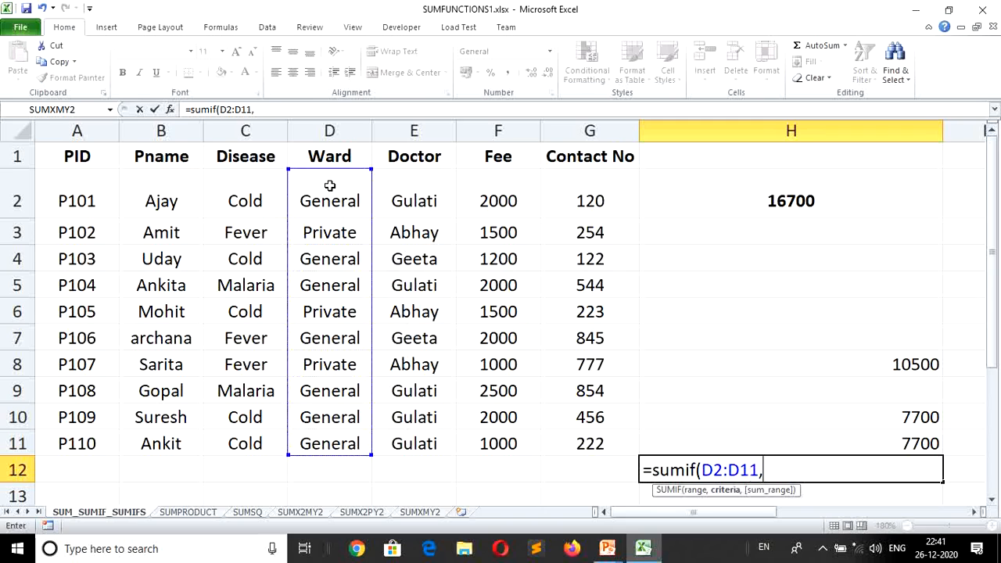
left_click(340, 228)
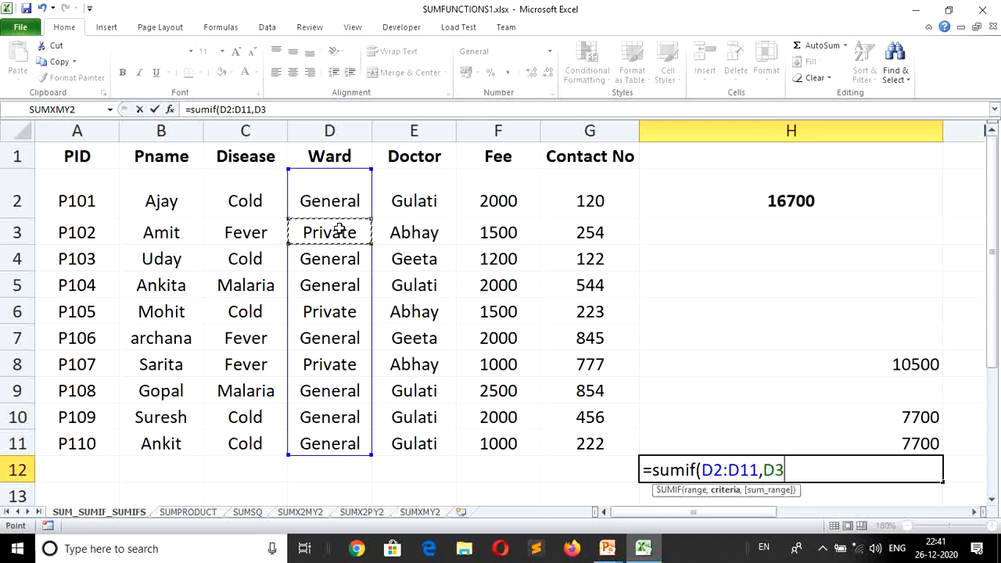
type(",")
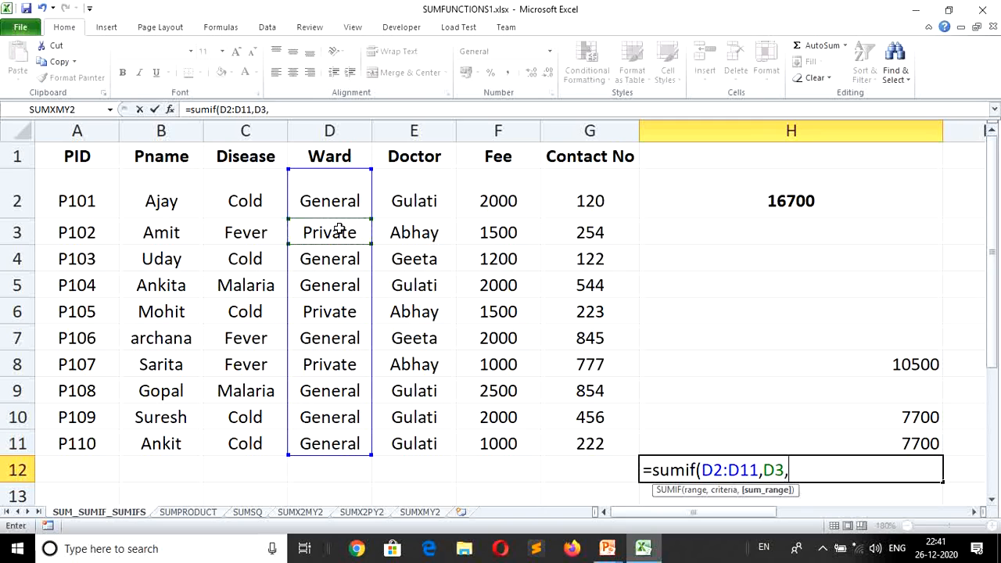
left_click(517, 201)
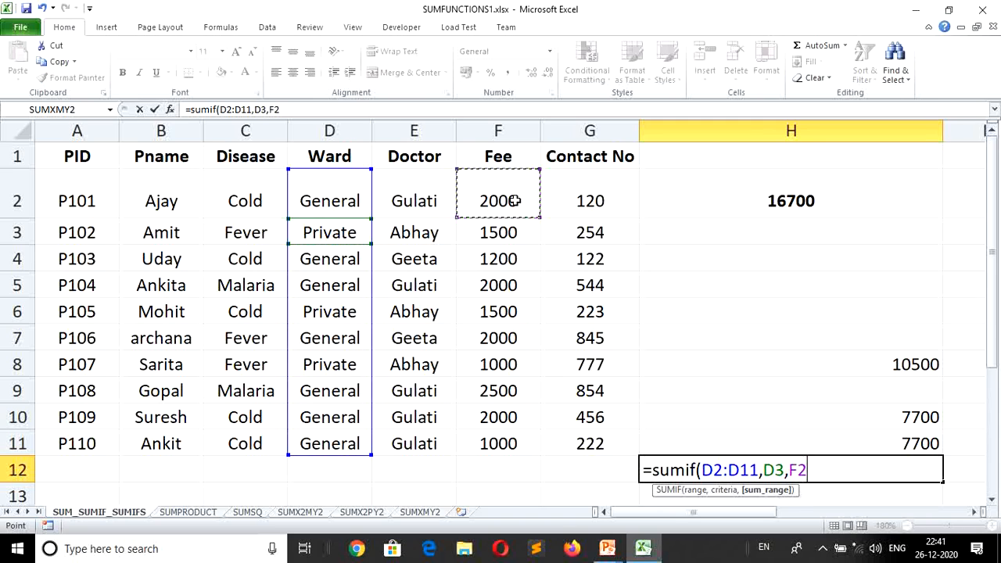
key("shift+Down")
key("shift+Down")
key("shift+Down")
key("shift+Down")
key("shift+Down")
key("shift+Down")
key("shift+Down")
key("shift+Down")
key("shift+Down")
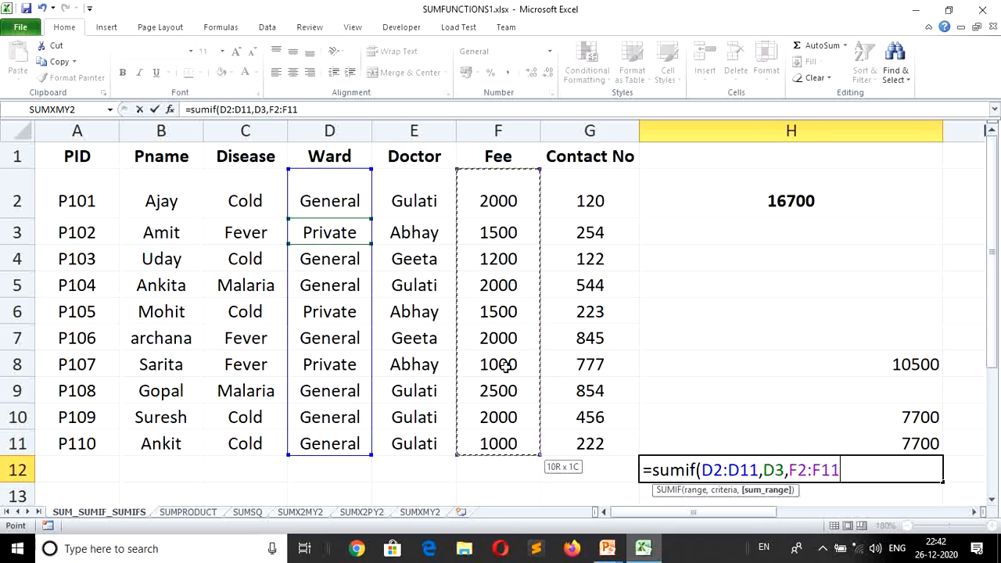
key("Return")
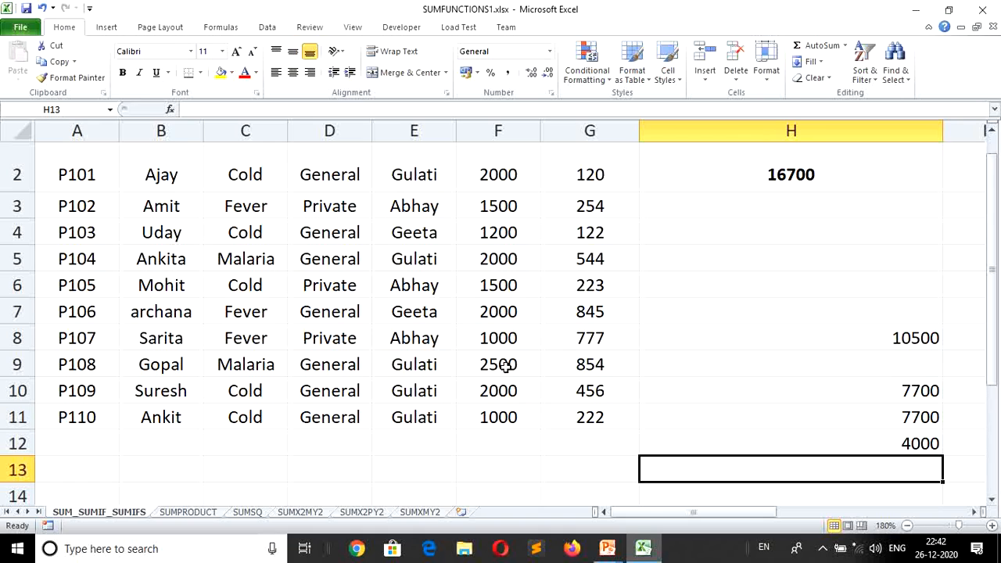
Step: Enter a SUMIF formula in H13 totalling fees F2:F11 where the doctor in E2:E11 matches cell E2
type("=")
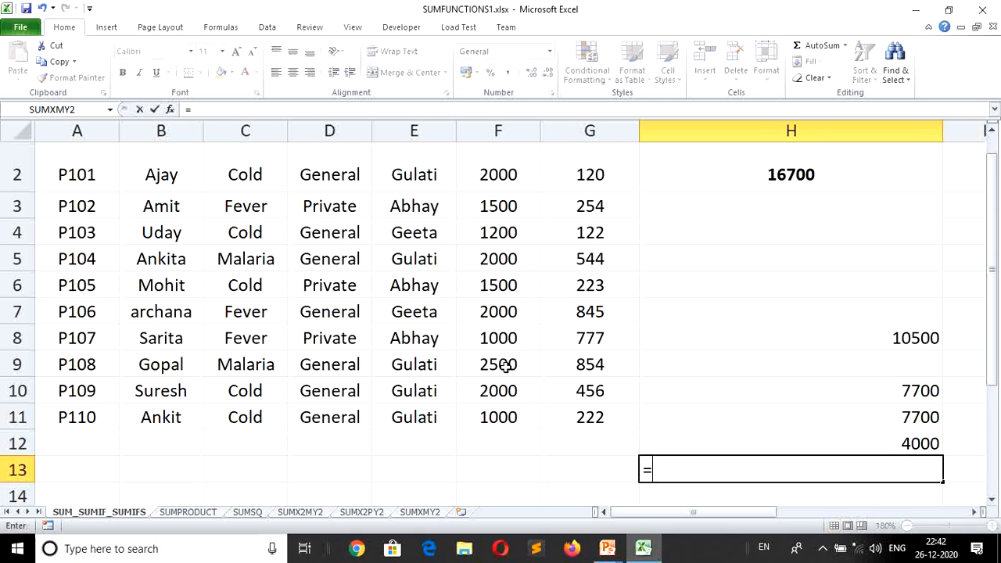
type("sum")
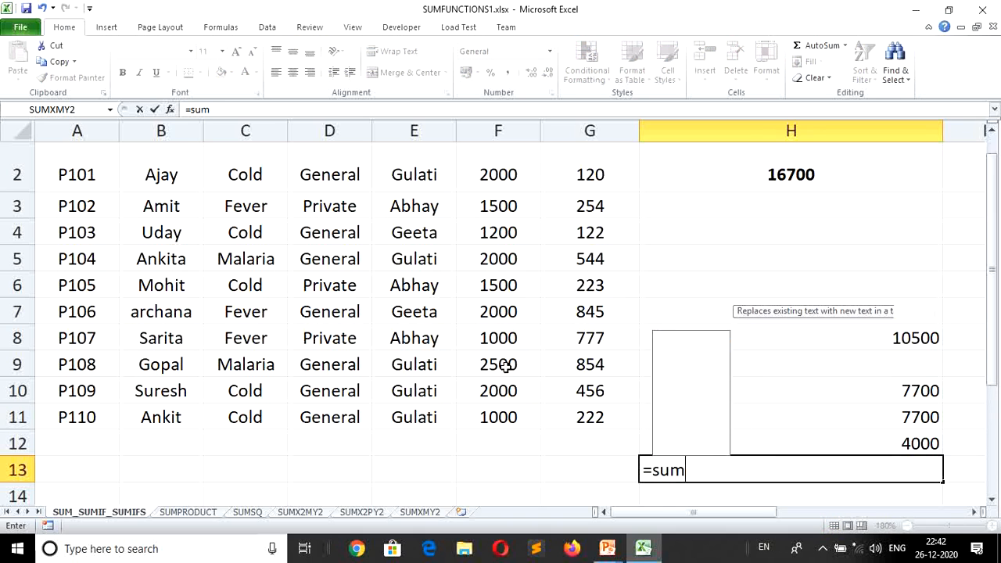
type("if")
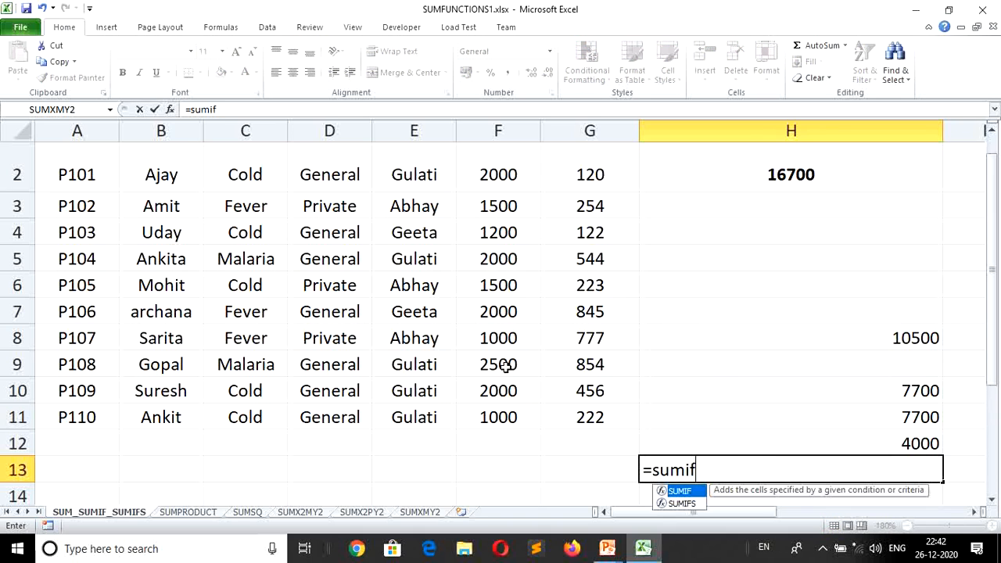
type("(")
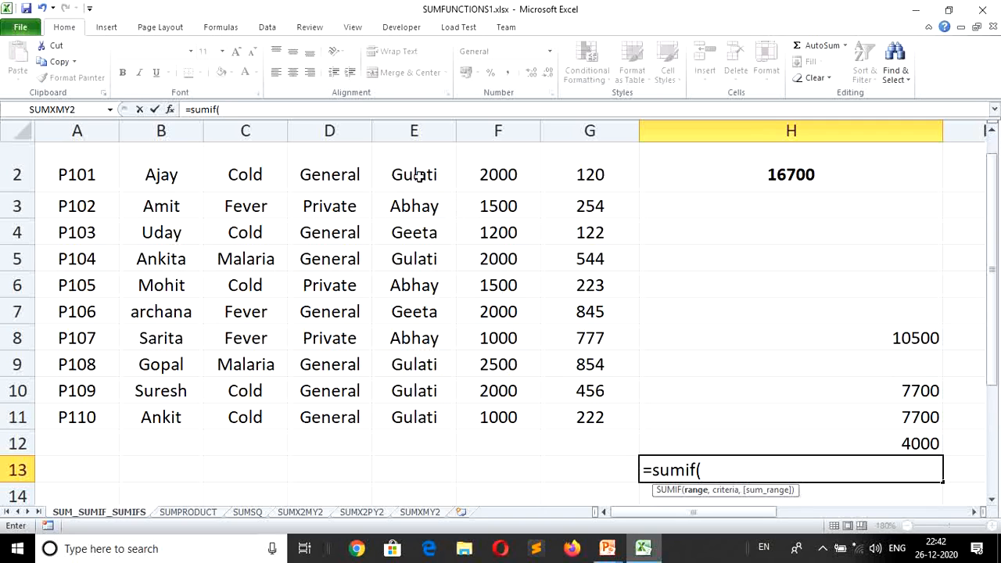
left_click_drag(408, 169, 415, 233)
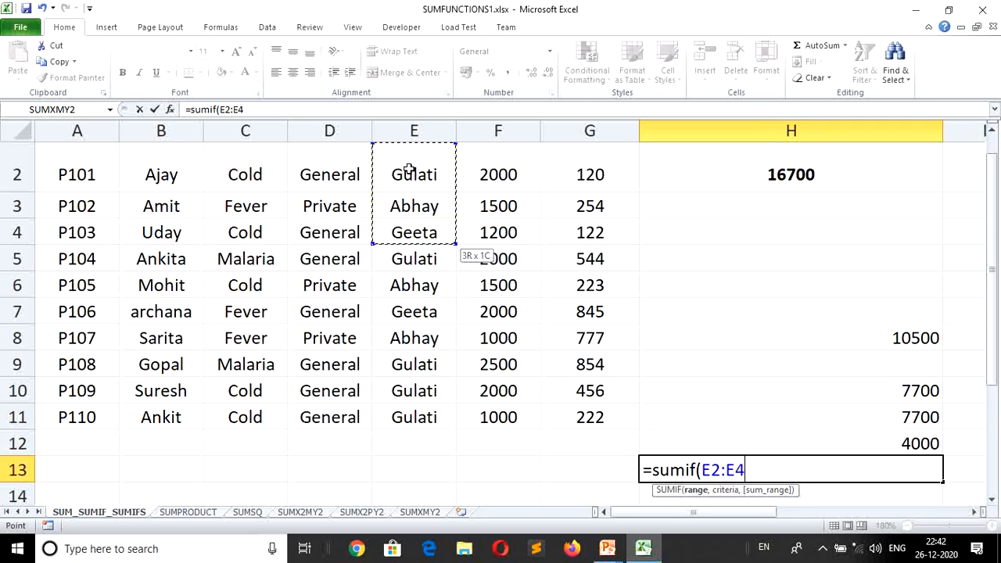
key("shift+Down")
key("shift+Down")
key("shift+Down")
key("shift+Down")
key("shift+Down")
key("shift+Down")
key("shift+Down")
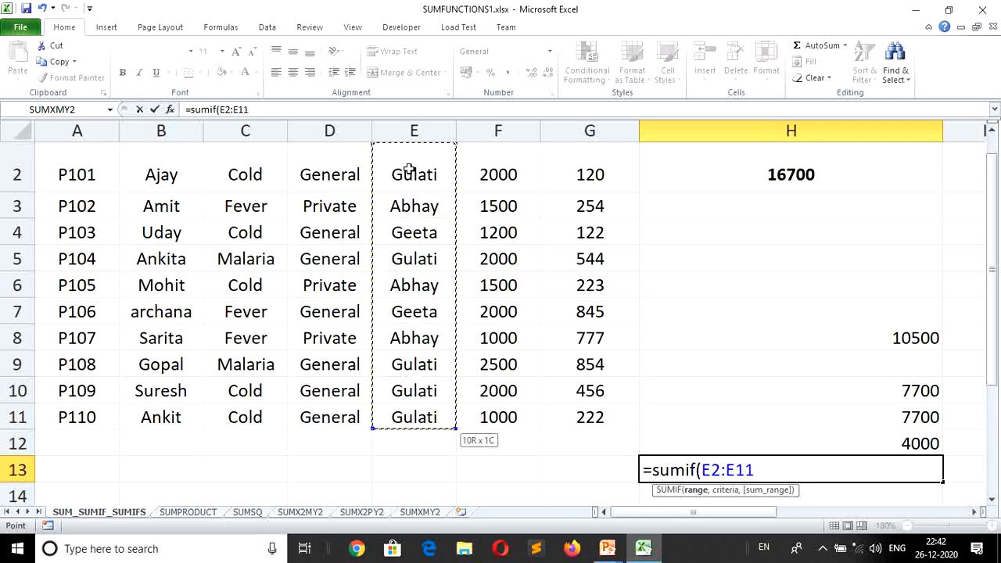
type(",")
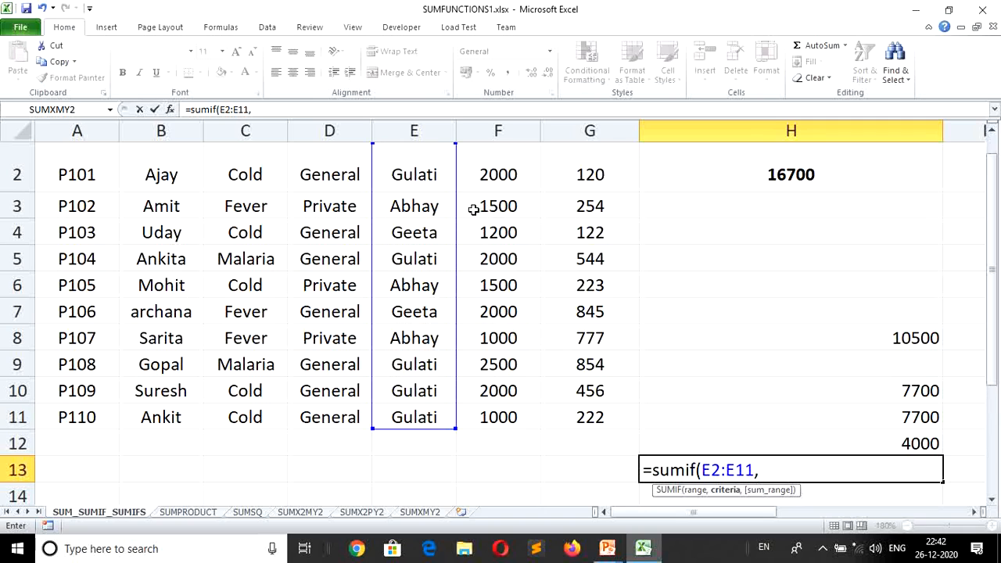
left_click(416, 173)
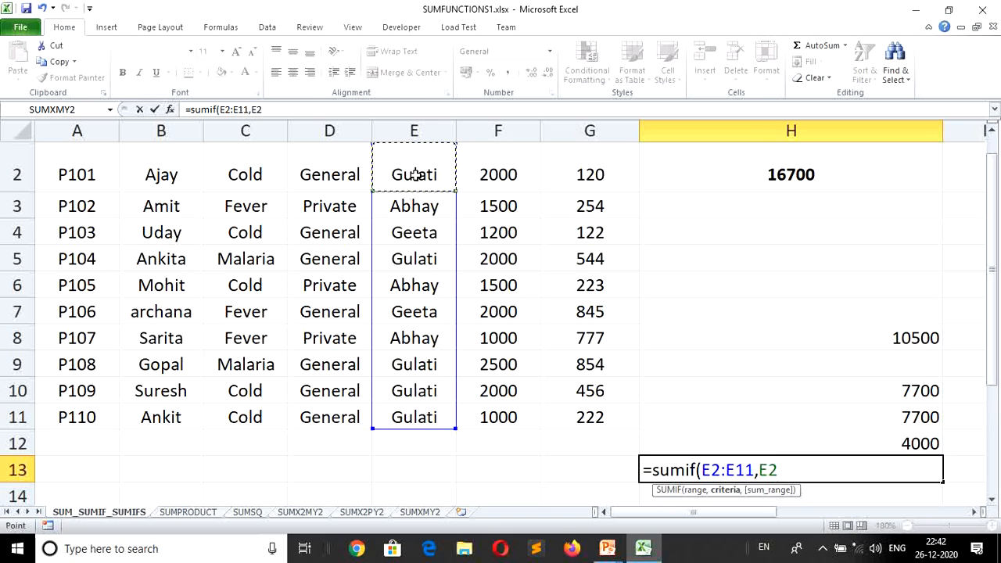
type(",")
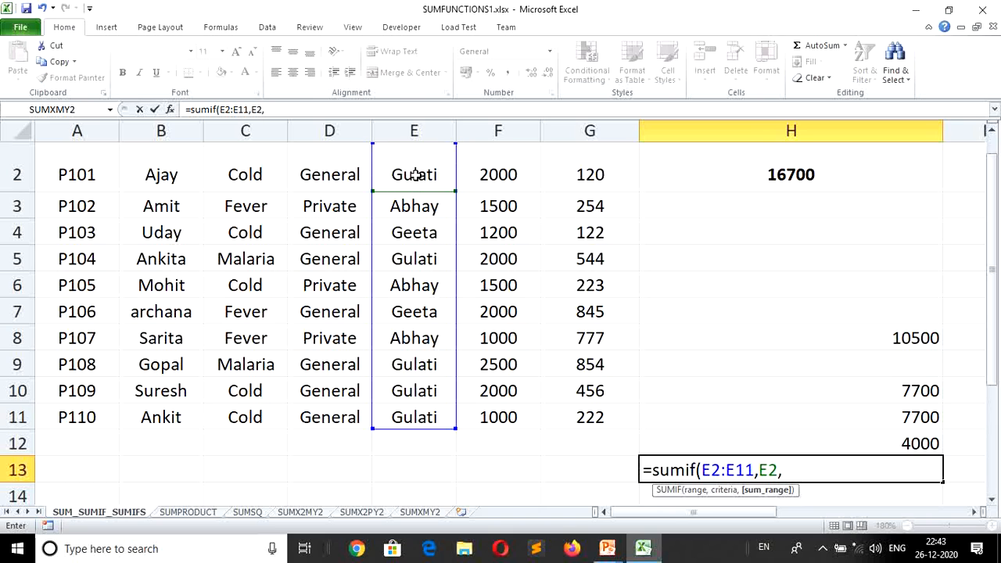
left_click(499, 174)
key("shift+Down")
key("shift+Down")
key("shift+Down")
key("shift+Down")
key("shift+Down")
key("shift+Down")
key("shift+Down")
key("shift+Down")
key("shift+Down")
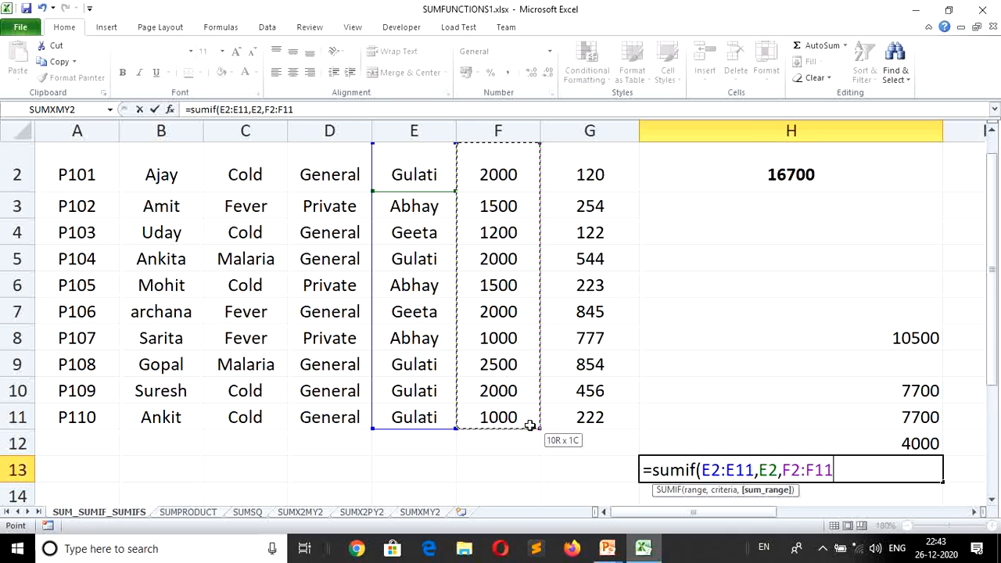
key("Return")
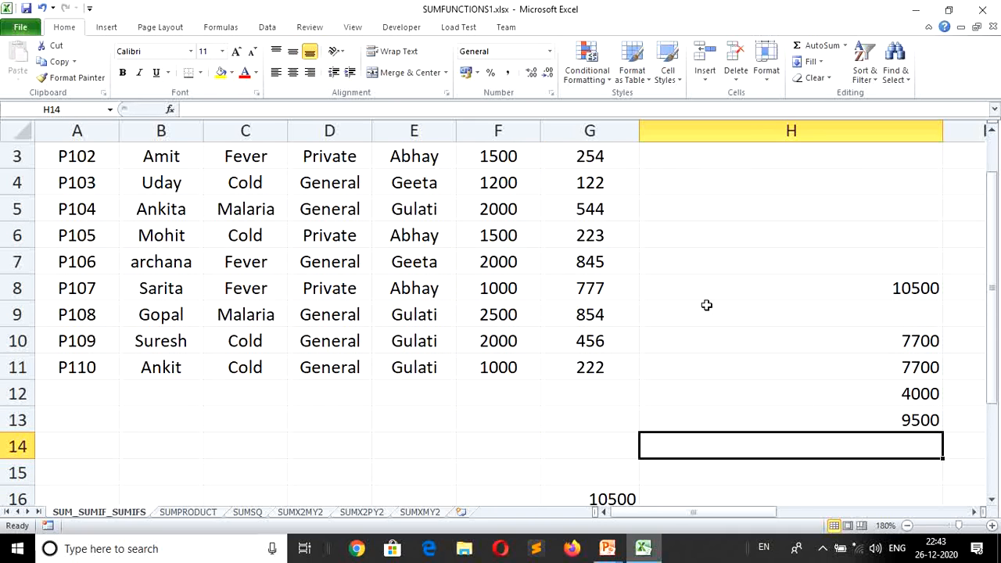
Step: Select cell H2 to review the formula for the total fee
left_click(711, 213)
key("Up")
key("Up")
key("Up")
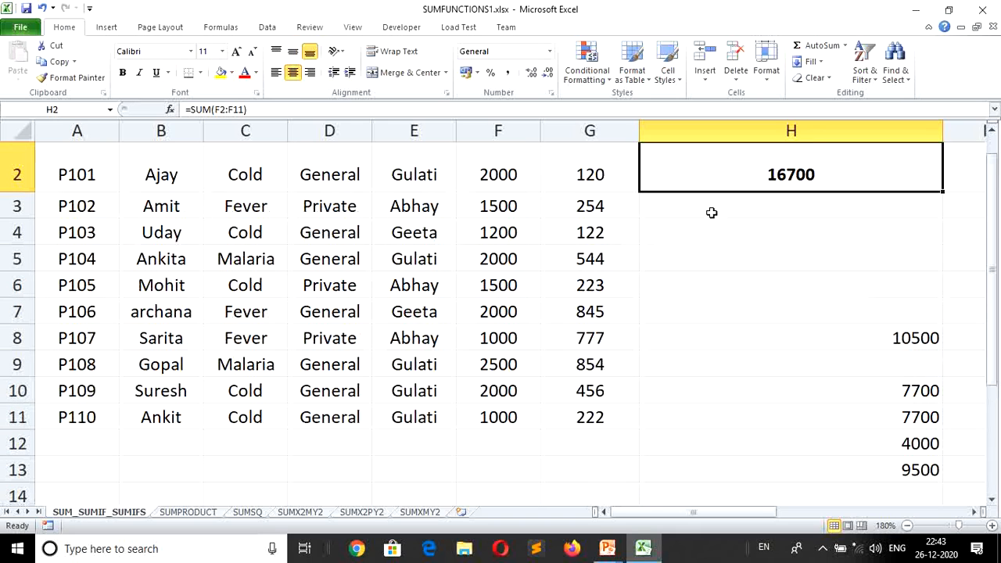
Step: Go through the individual fees in column F from row 2 down to row 11
key("Left")
key("Left")
key("Down")
key("Down")
key("Down")
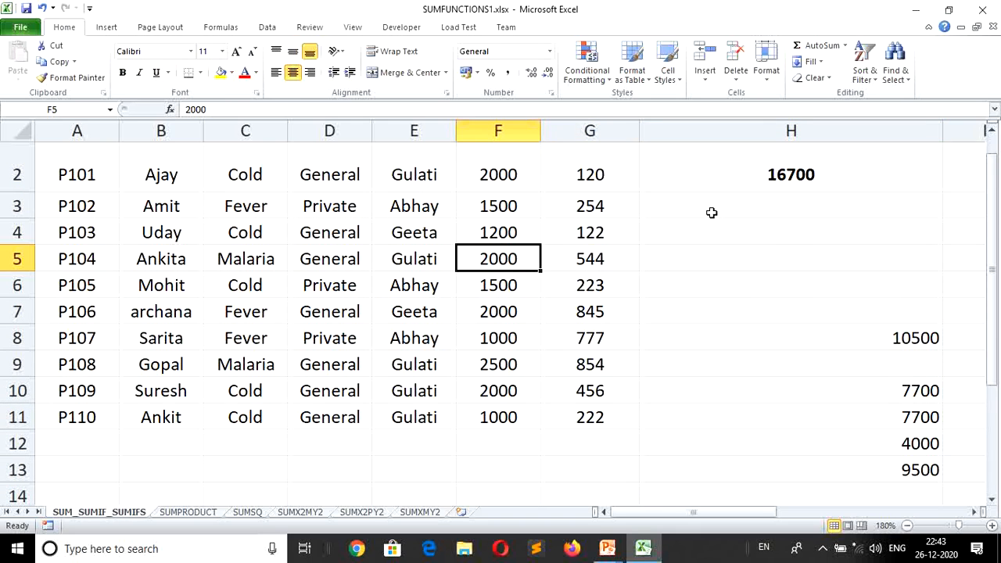
key("Down")
key("Down")
key("Down")
key("Down")
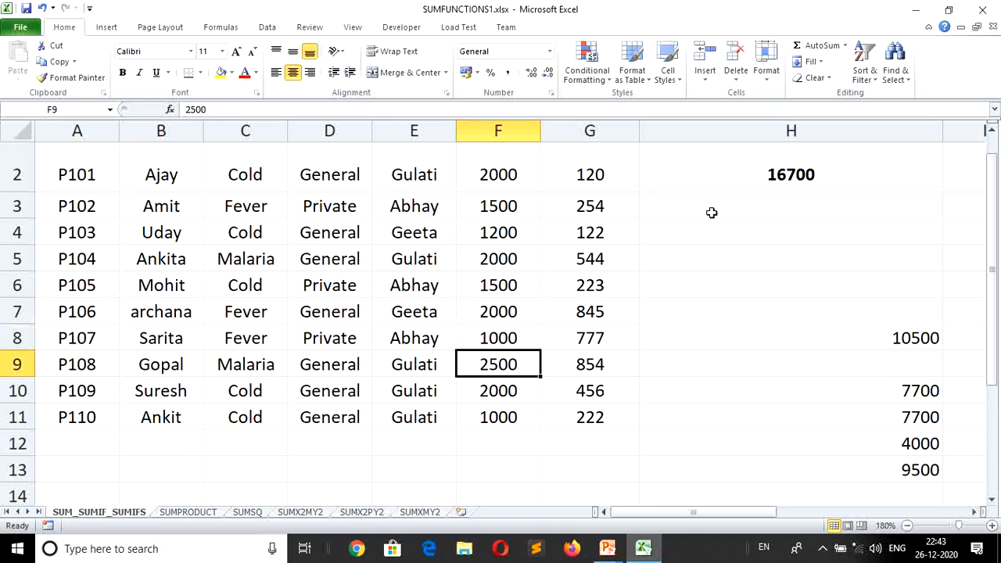
key("Down")
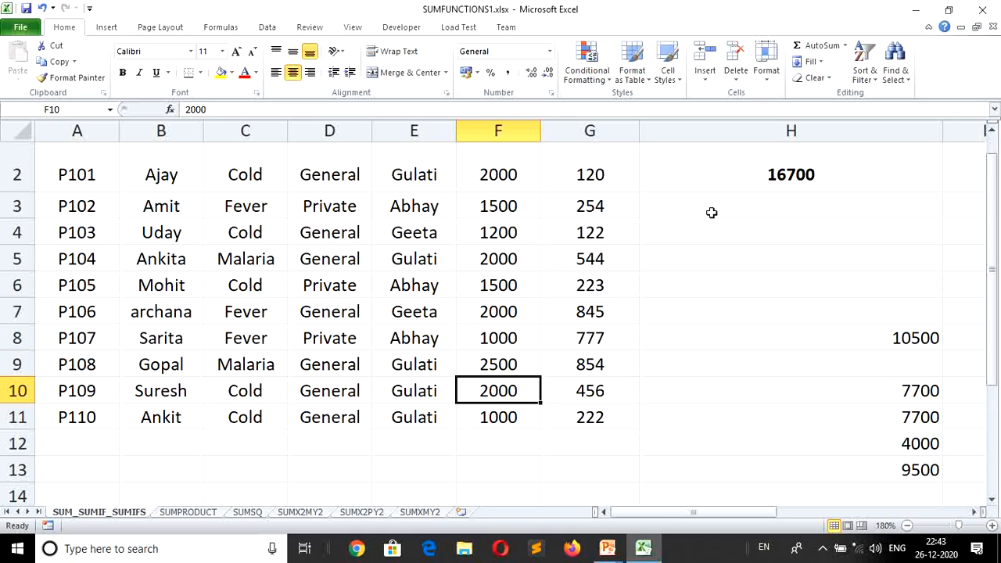
key("Down")
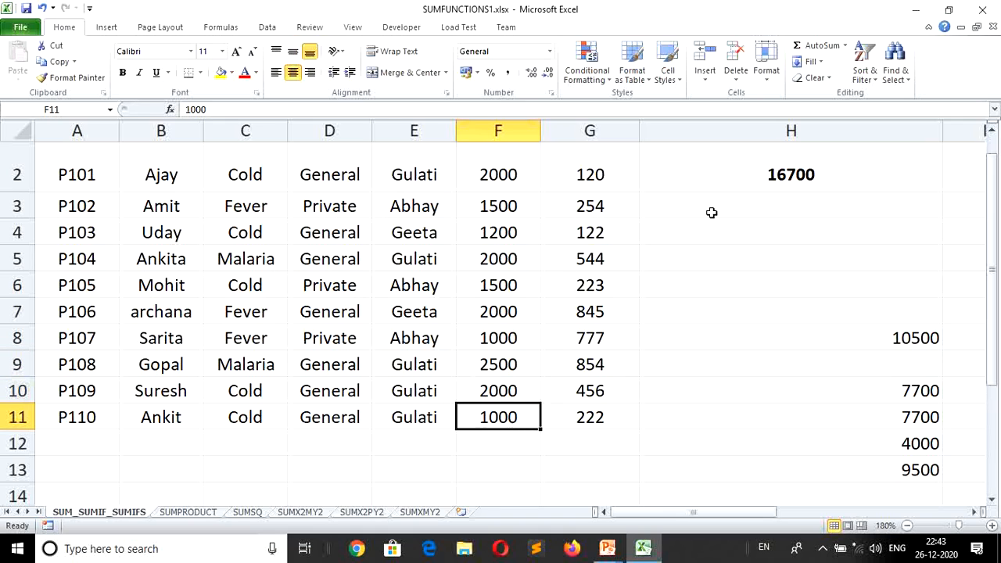
key("Down")
key("Down")
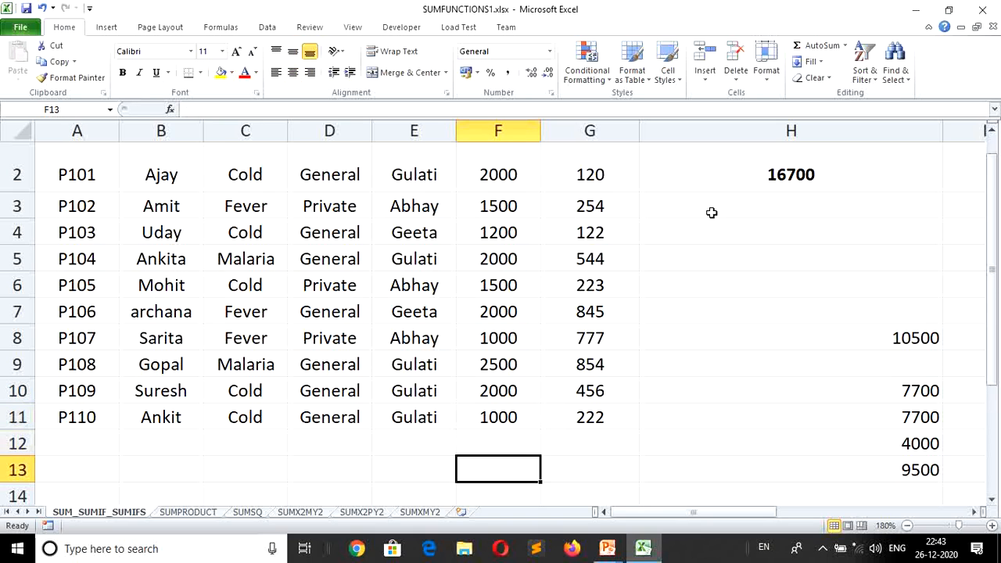
key("Down")
key("Up")
key("Up")
key("Down")
key("Right")
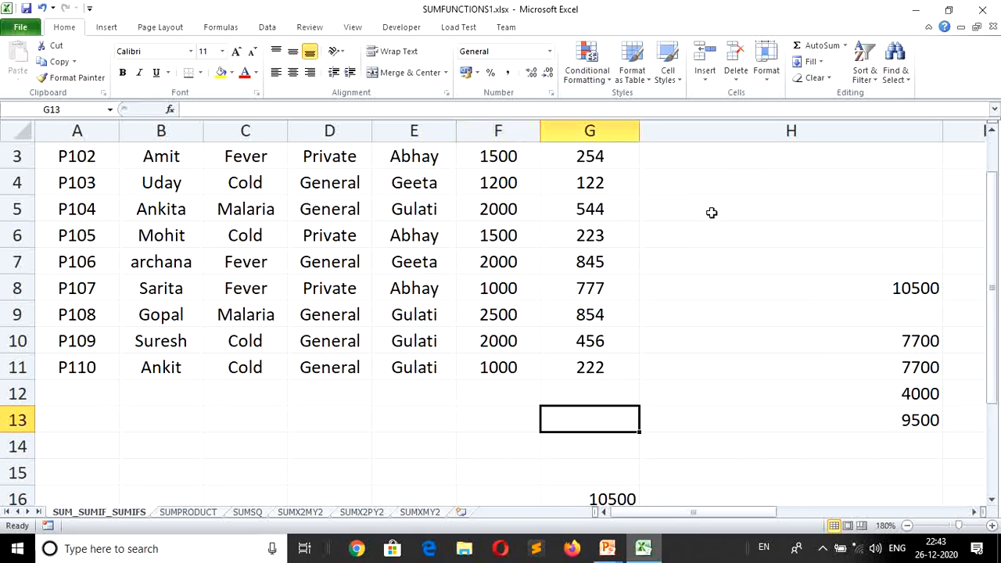
key("Right")
key("Right")
key("Left")
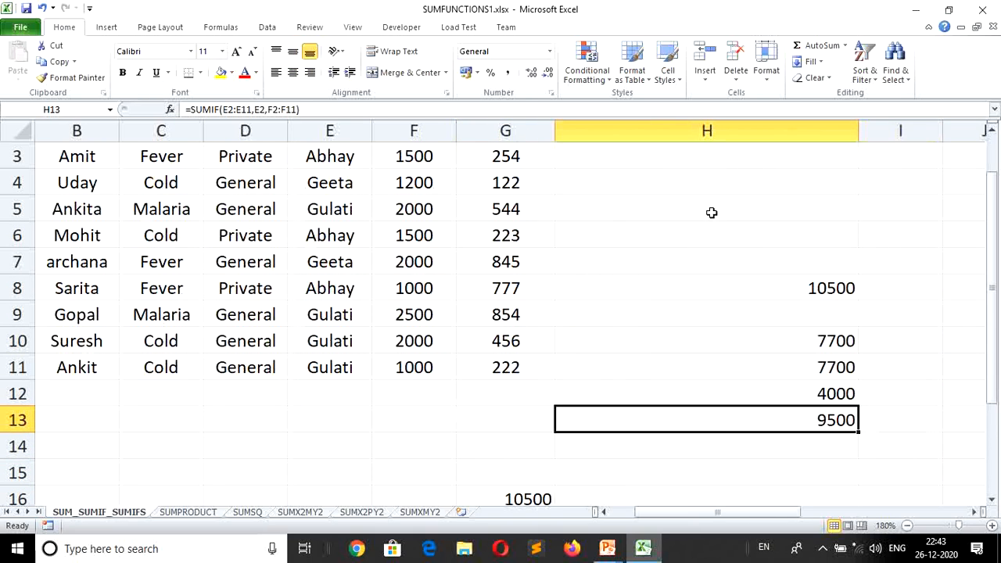
left_click(503, 420)
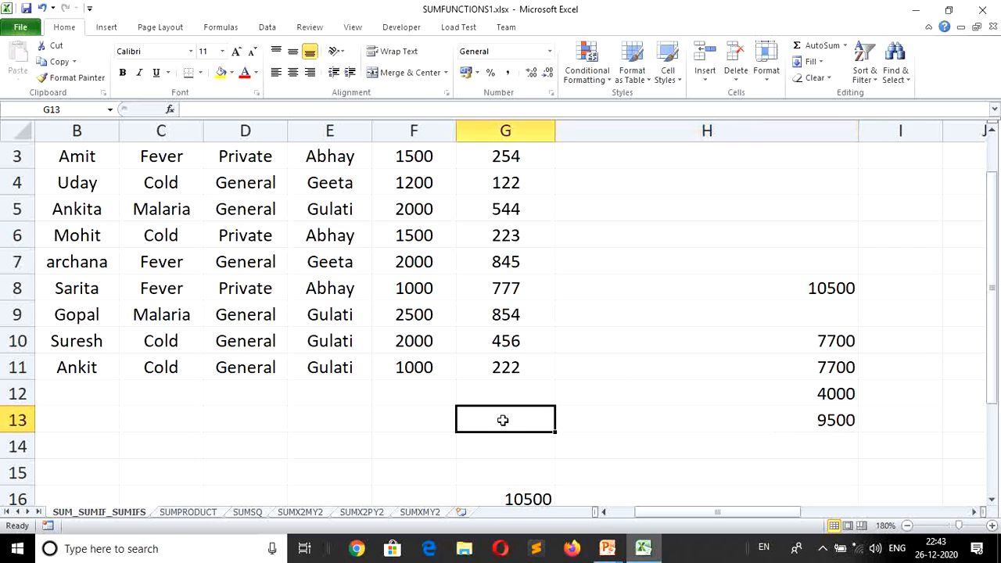
Step: Start a SUMIFS formula in H14 with the fees F2:F11 as the sum range
left_click(705, 449)
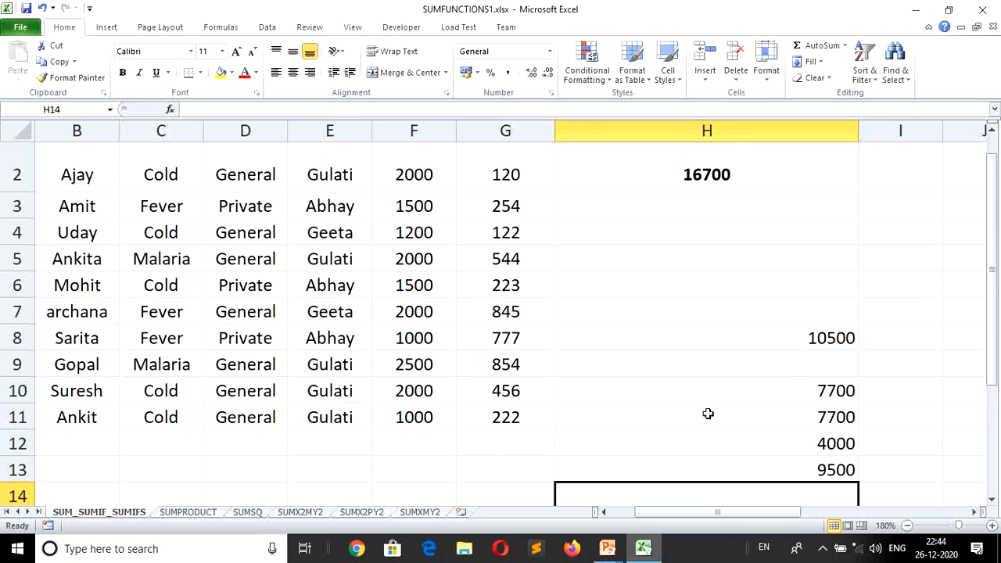
left_click(992, 503)
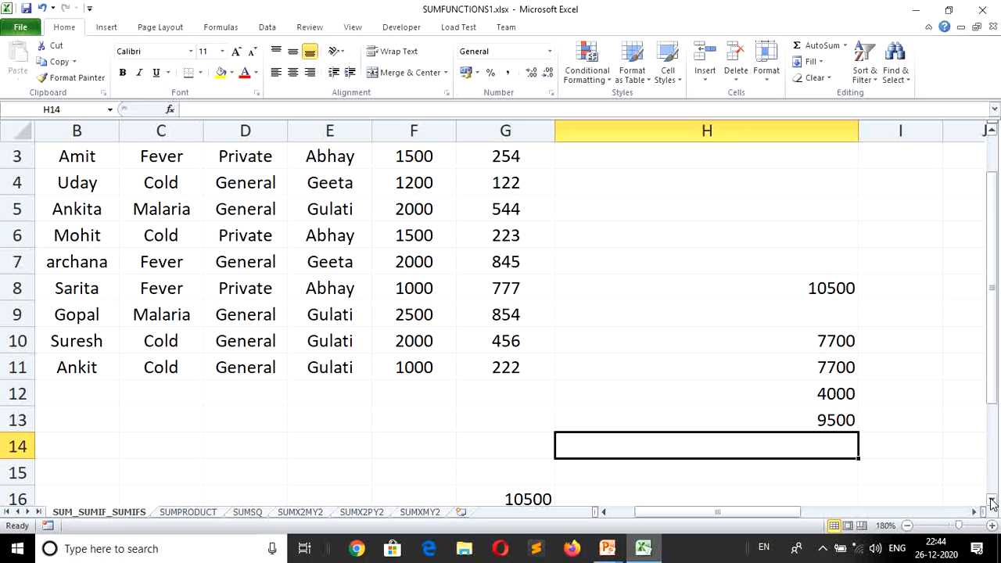
type("=s")
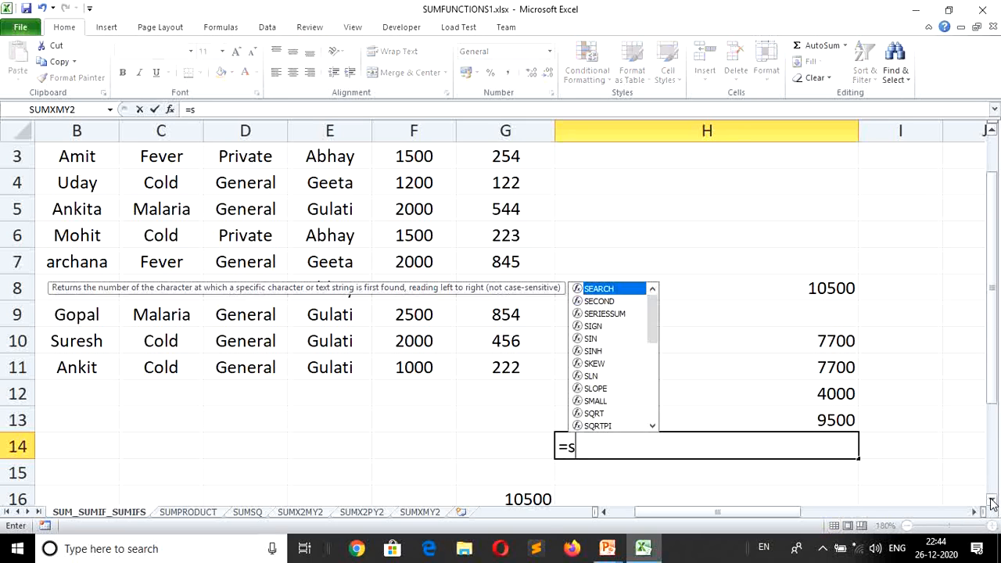
type("umi")
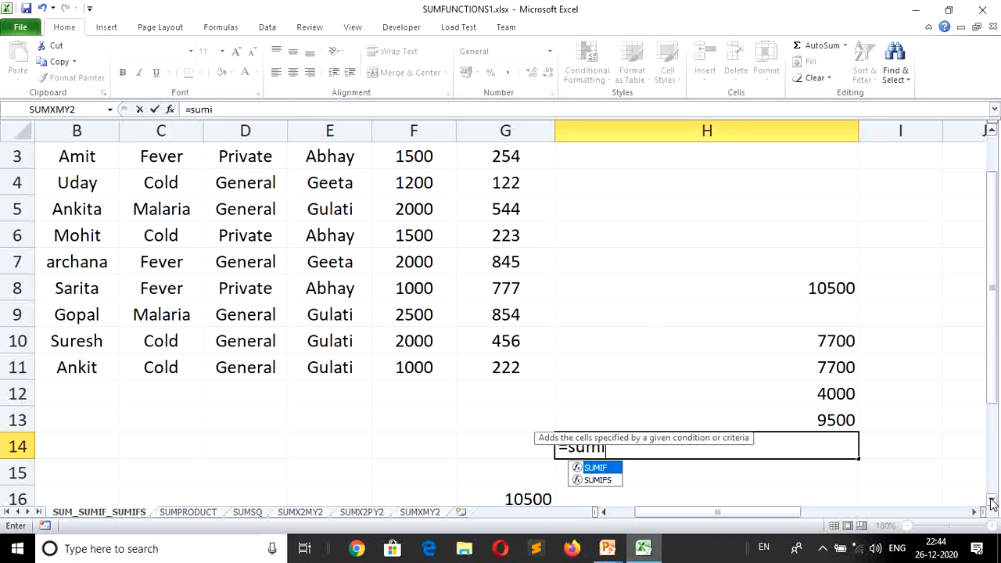
type("fs")
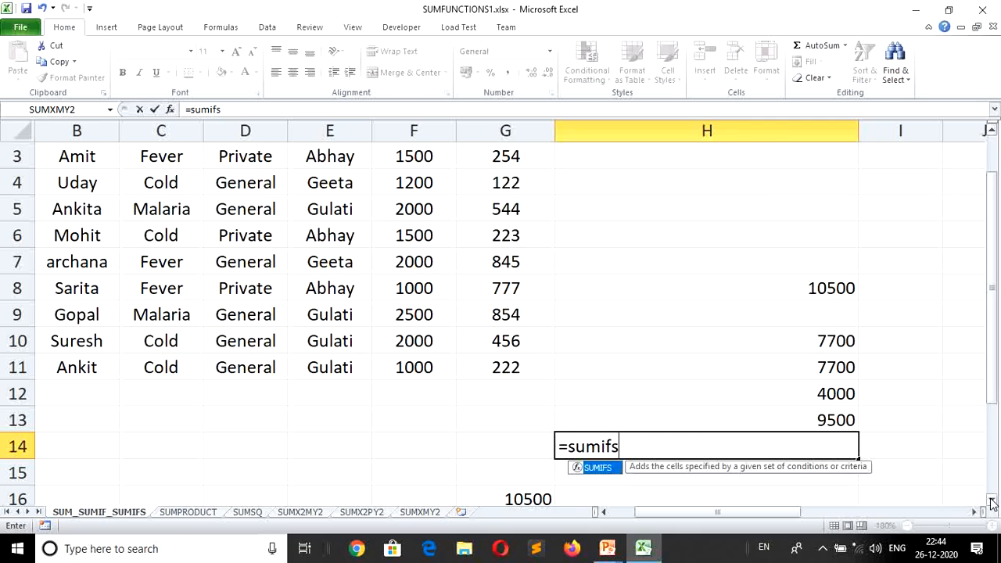
type("(")
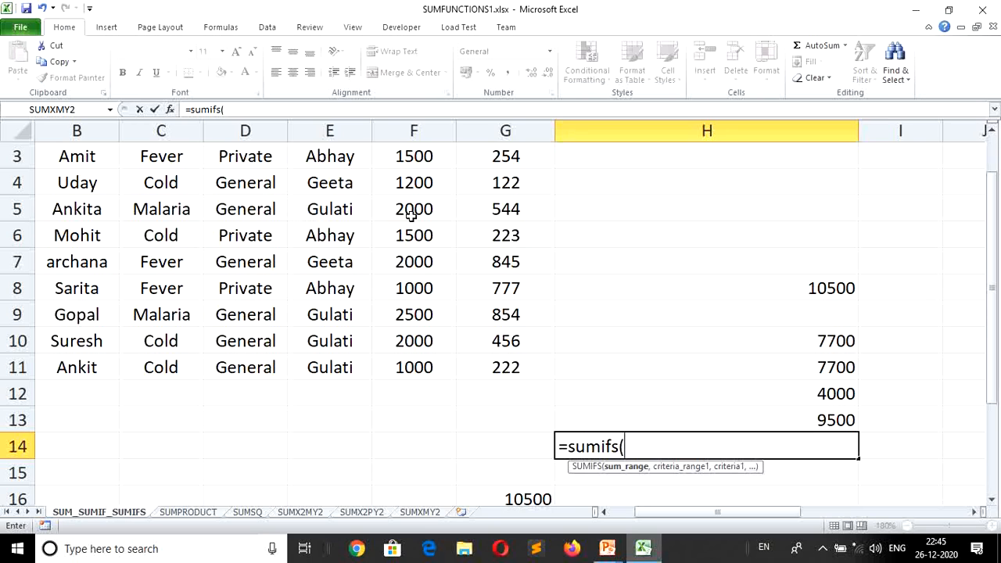
left_click(409, 156)
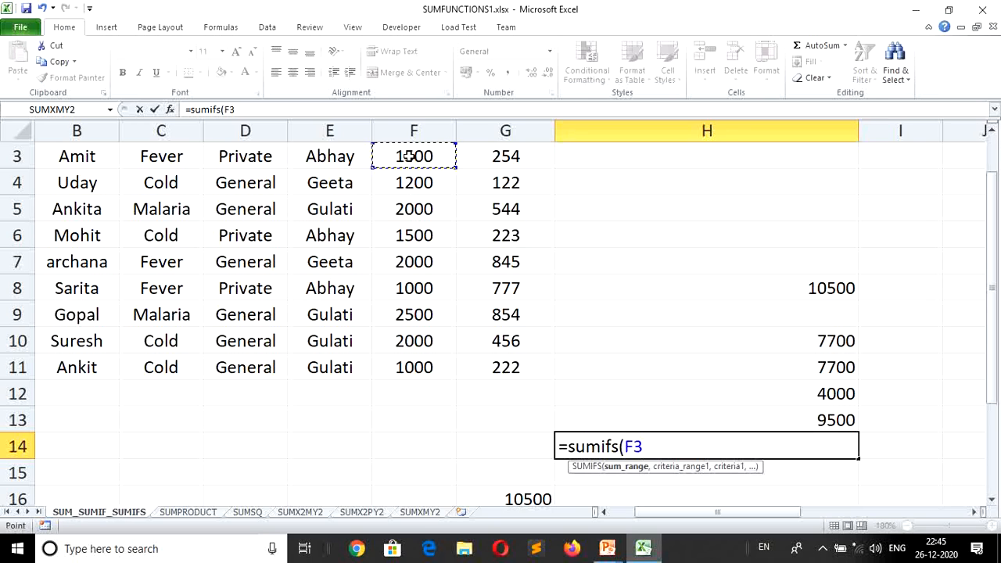
key("Up")
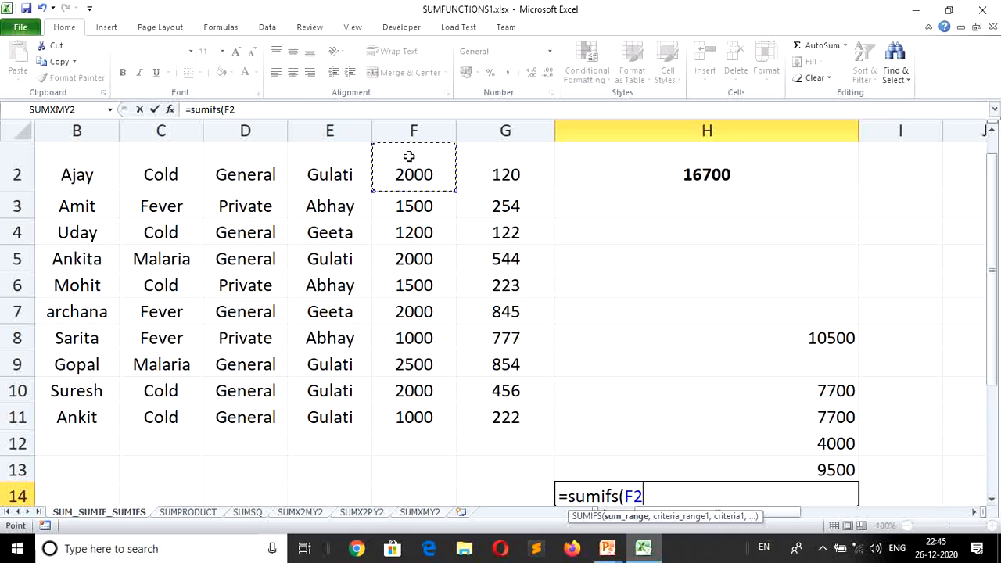
key("shift+Down")
key("shift+Down")
key("shift+Down")
key("shift+Down")
key("shift+Down")
key("shift+Down")
key("shift+Down")
key("shift+Down")
key("shift+Down")
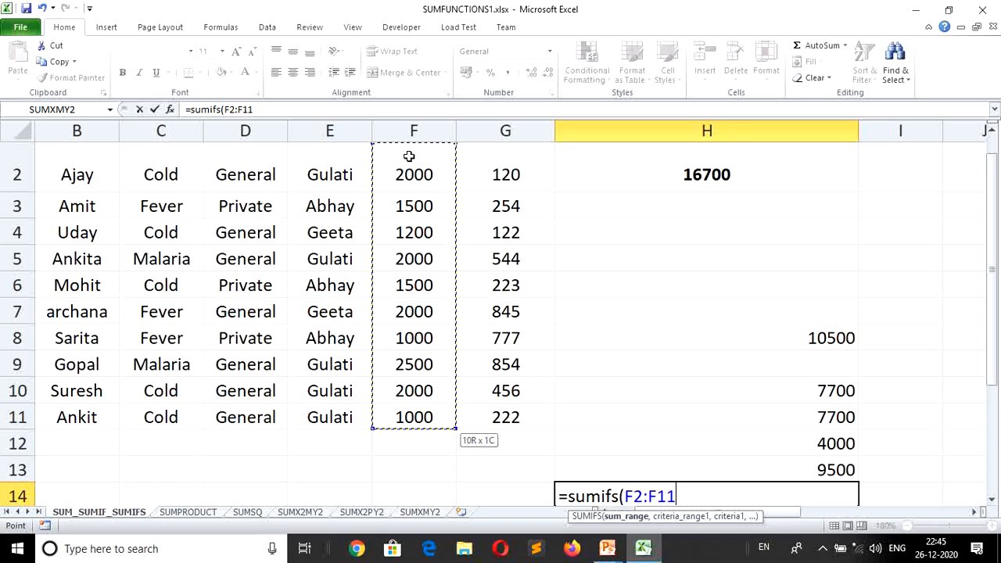
type(",")
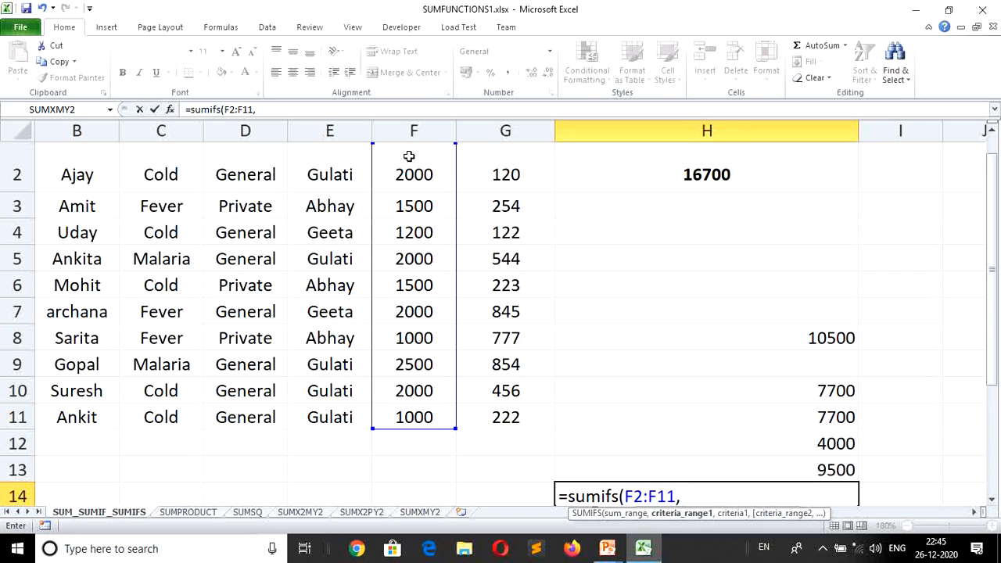
Step: Add the disease range C2:C11 as the first criteria range, with cell C2 as its criterion
left_click(158, 165)
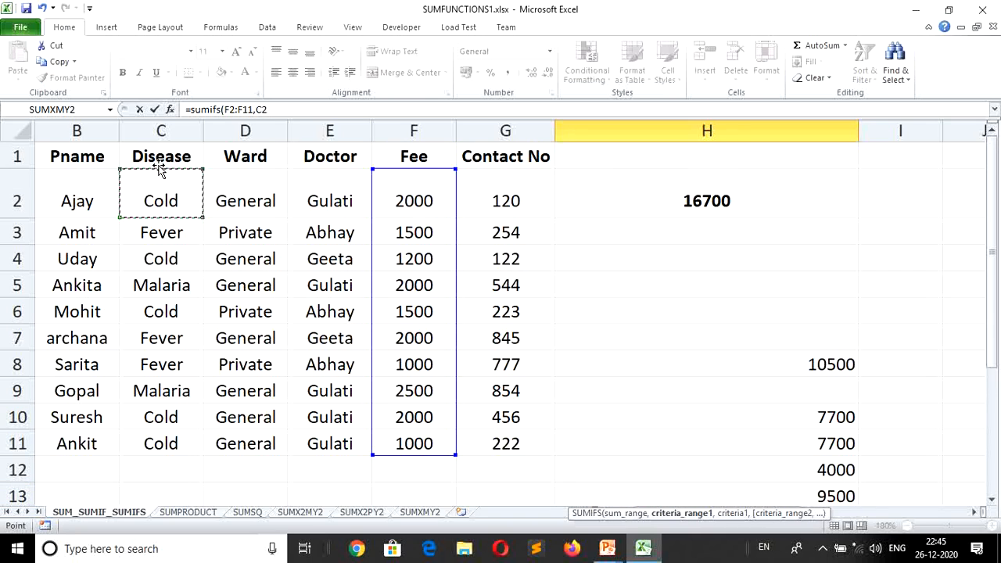
key("shift+Down")
key("shift+Down")
key("shift+Down")
key("shift+Down")
key("shift+Down")
key("shift+Down")
key("shift+Down")
key("shift+Down")
key("shift+Down")
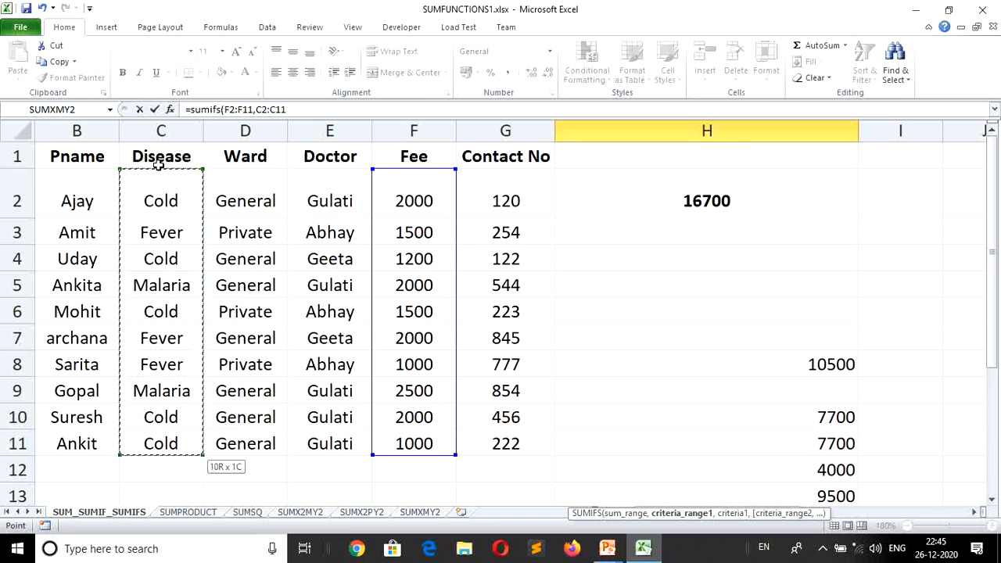
type(",")
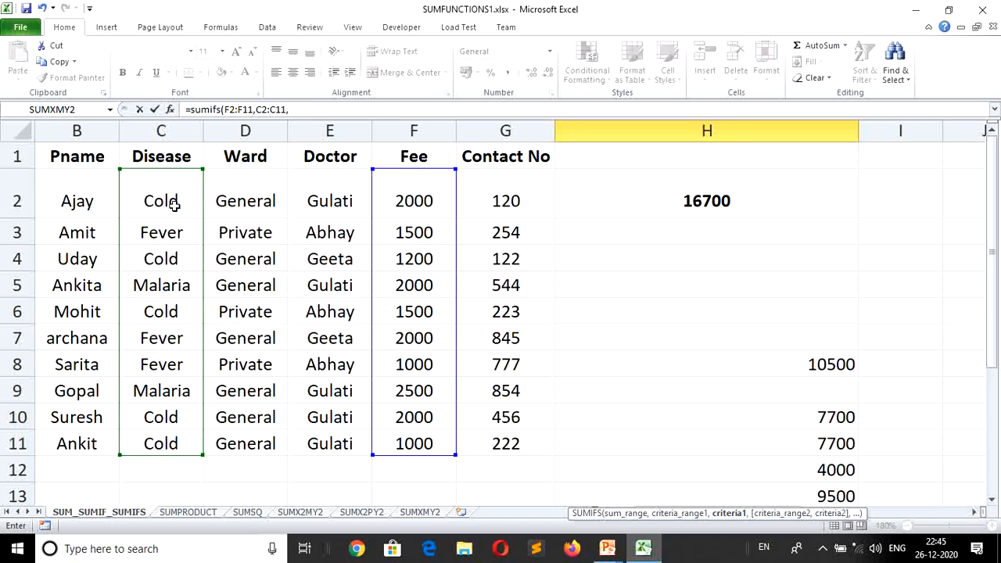
left_click(168, 200)
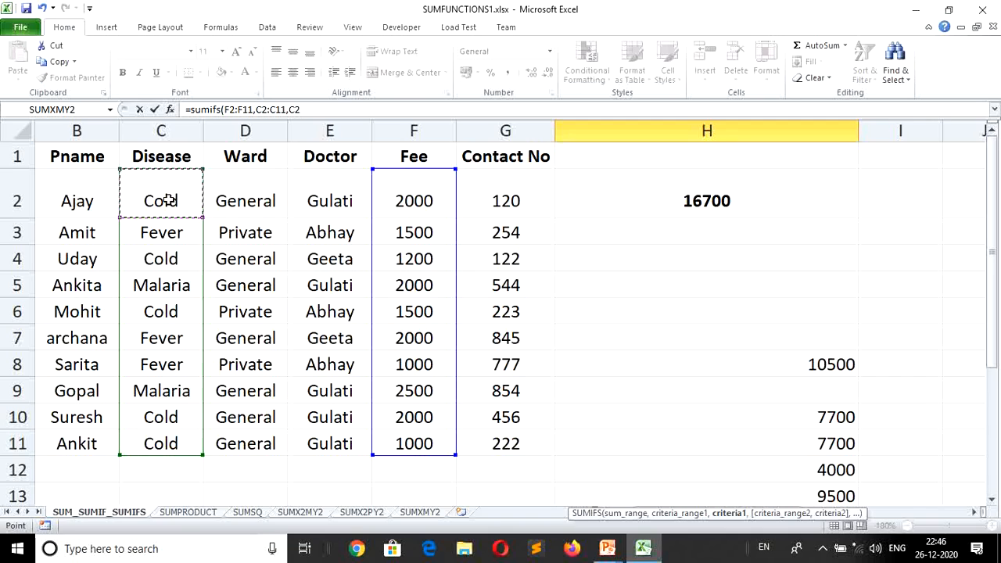
type(",")
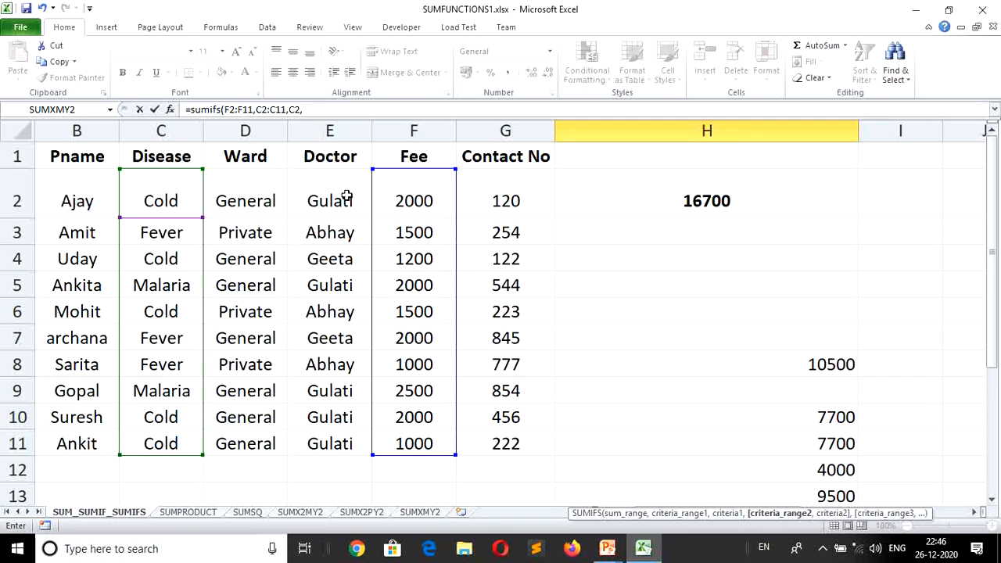
Step: Add the doctor range E2:E11 with cell E2 as the second criterion and complete the SUMIFS formula in H14
left_click(342, 194)
left_click_drag(341, 194, 386, 443)
type(",")
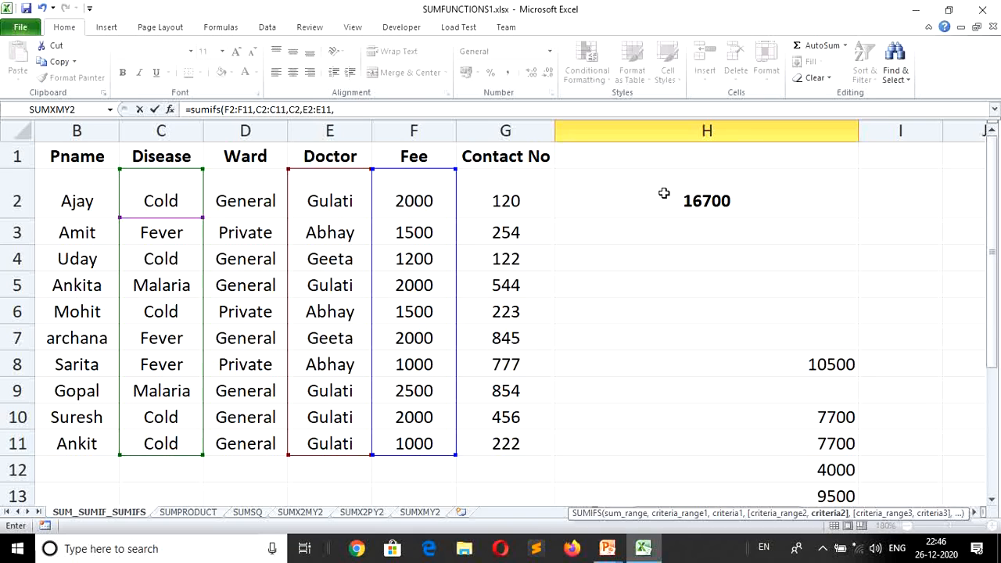
left_click(322, 189)
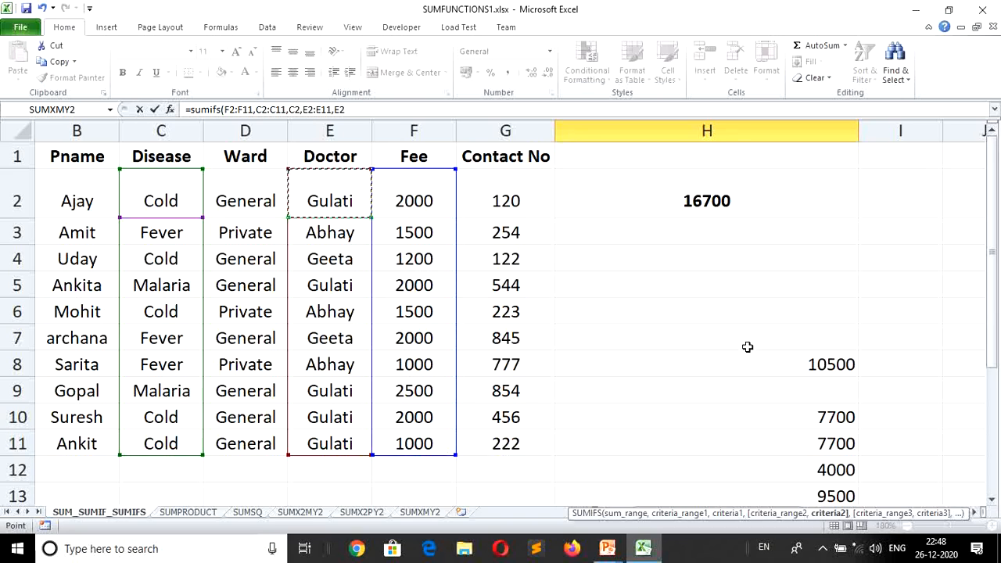
key("Return")
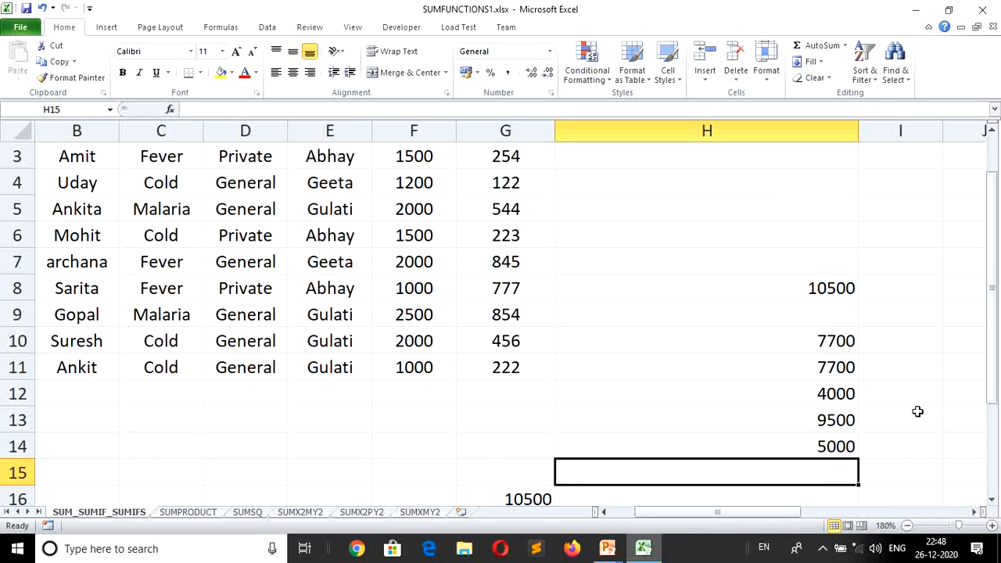
left_click(827, 446)
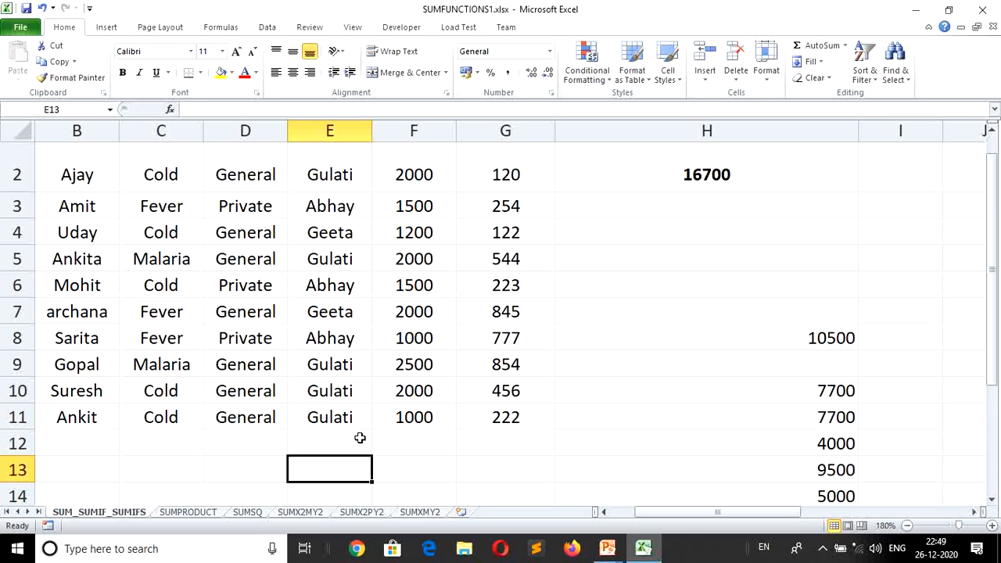
Step: Start a SUMIFS formula in E13 with the fees F2:F11 as the sum range
type("=")
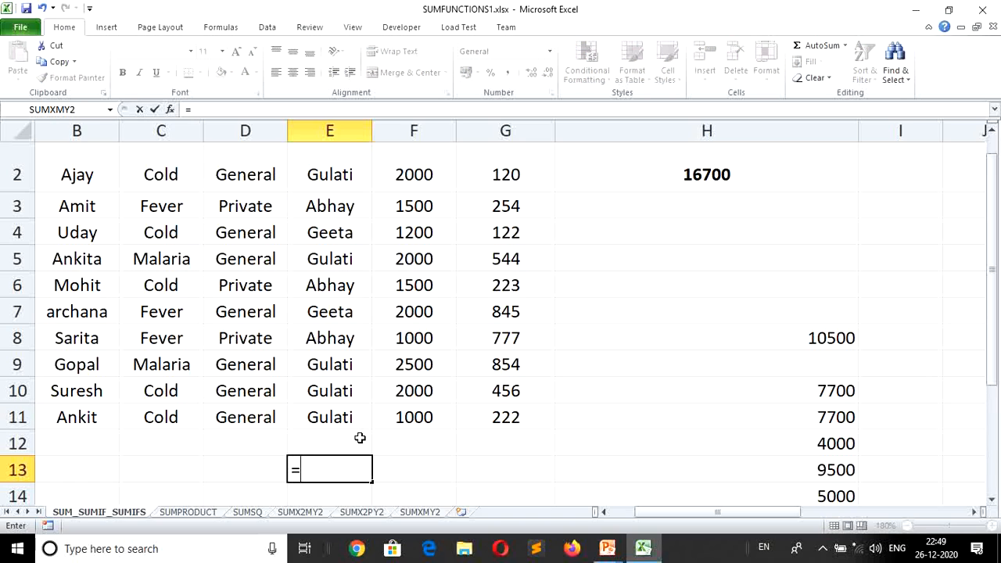
type("s")
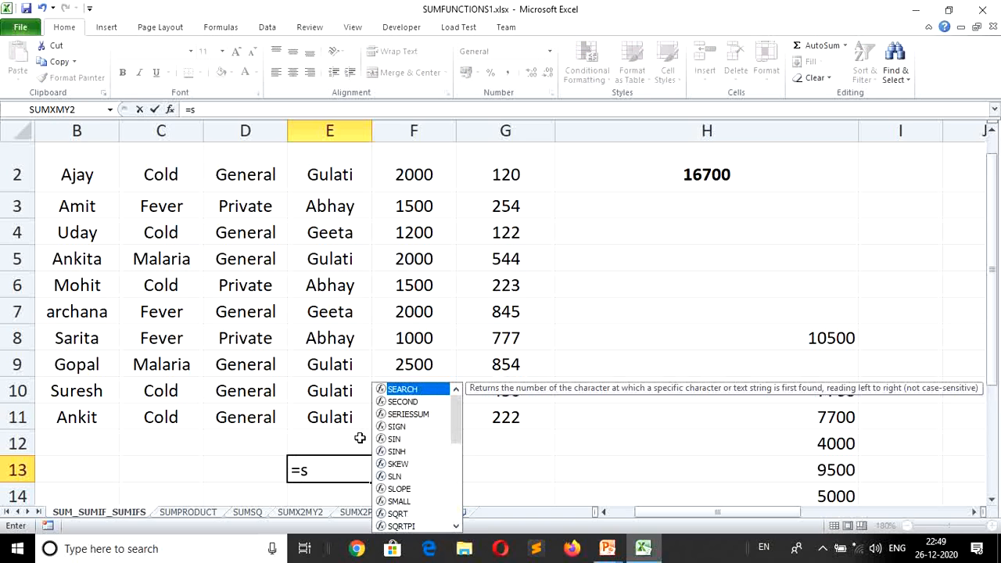
type("umif")
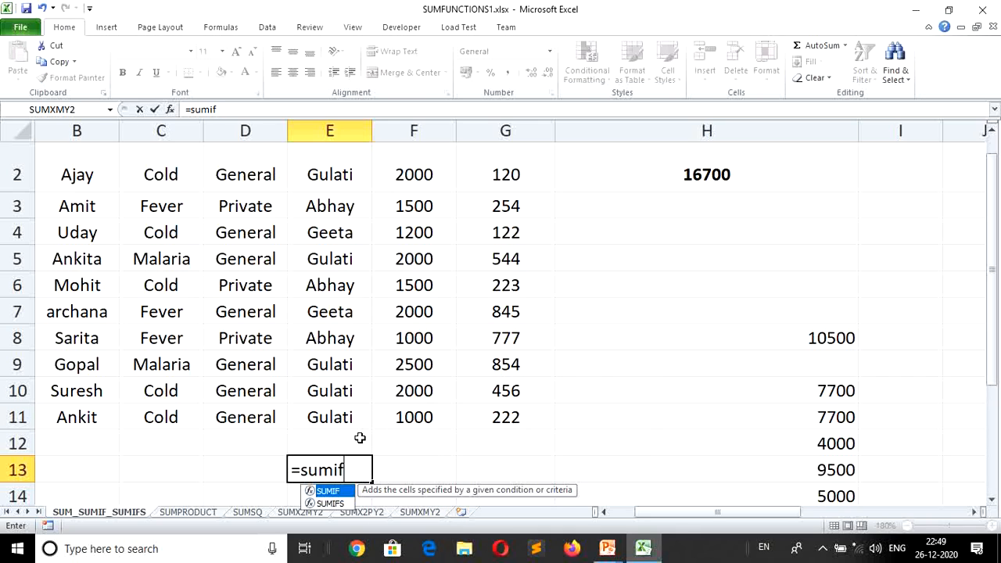
type("s(")
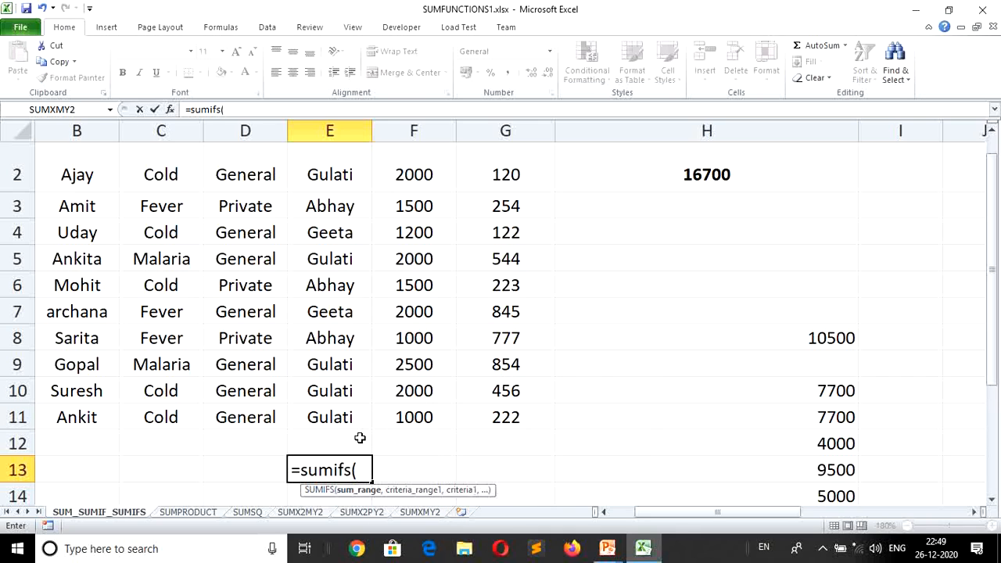
left_click(414, 162)
key("shift+Down")
key("shift+Down")
key("shift+Down")
key("shift+Down")
key("shift+Down")
key("shift+Down")
key("shift+Down")
key("shift+Down")
key("shift+Down")
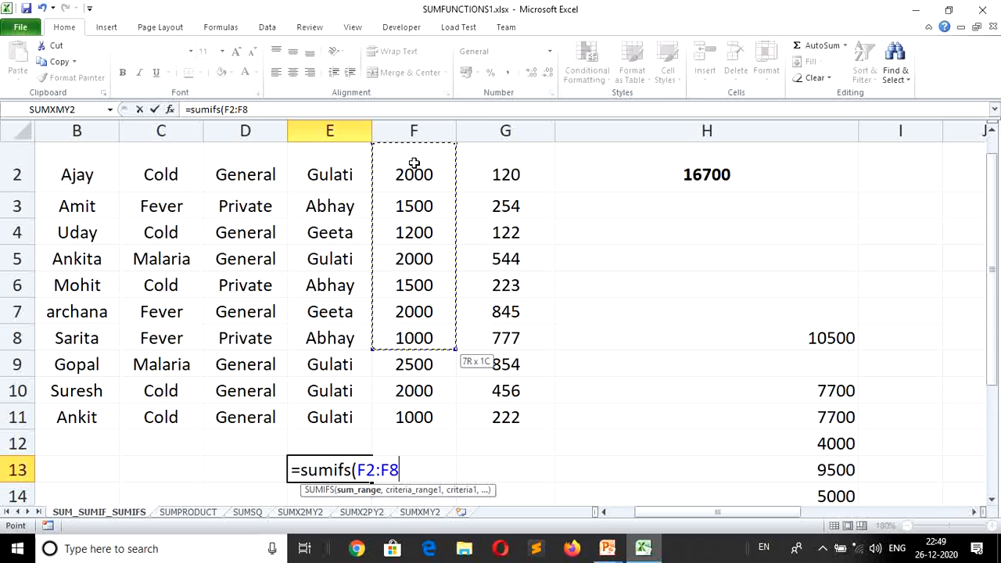
type(",")
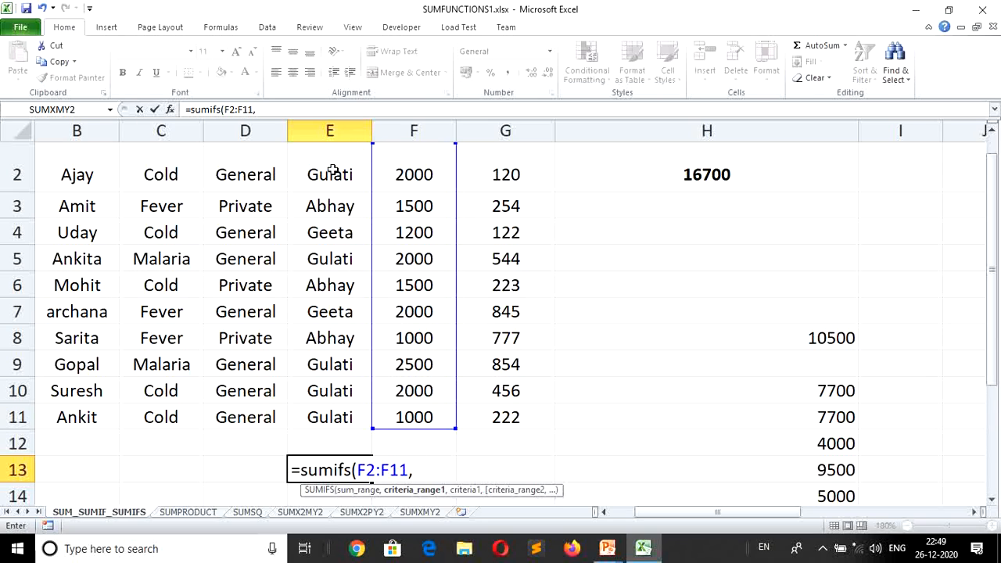
Step: Add the doctor range E2:E11 as the first criteria range in the E13 formula, with cell E2 as its criterion
left_click_drag(332, 171, 336, 423)
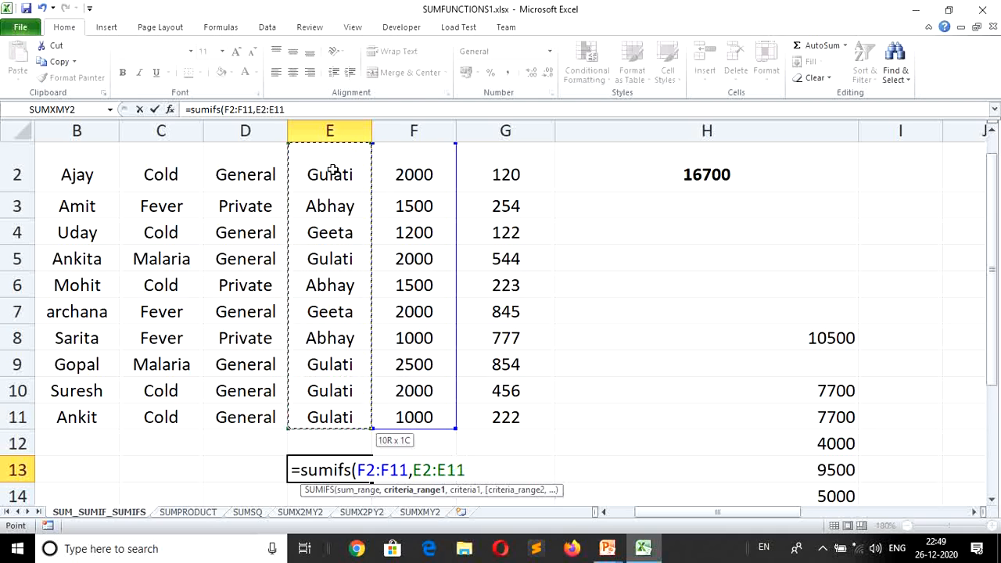
type(",")
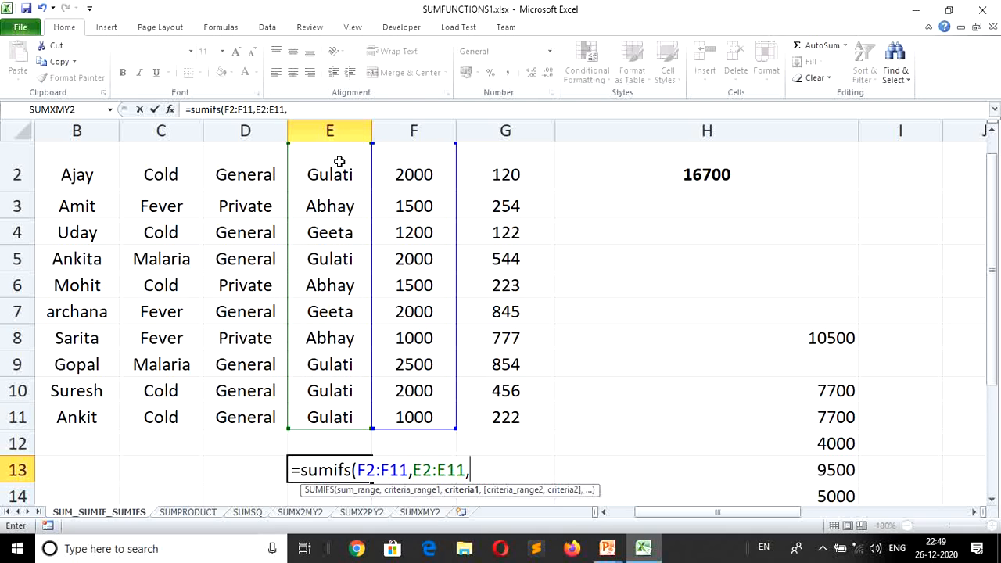
left_click(339, 162)
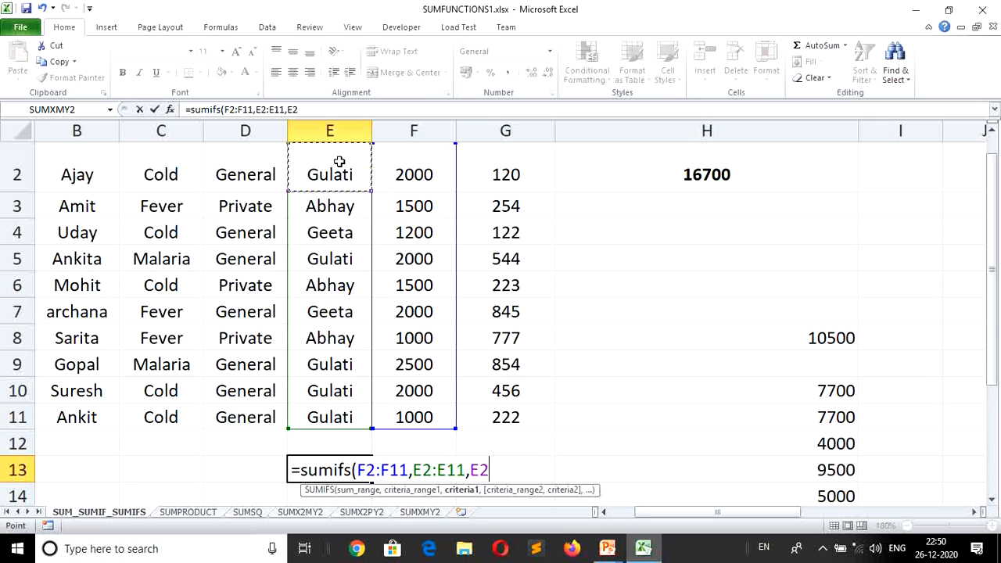
type(",")
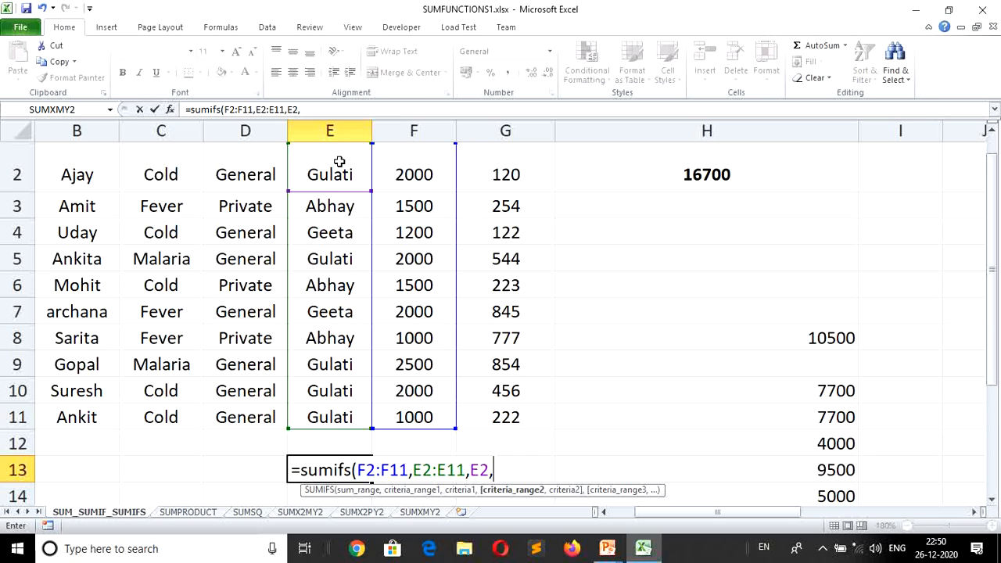
Step: Add the fee range F2:F11 with the criterion ">1500" as the second condition and complete the SUMIFS formula in E13
left_click(422, 174)
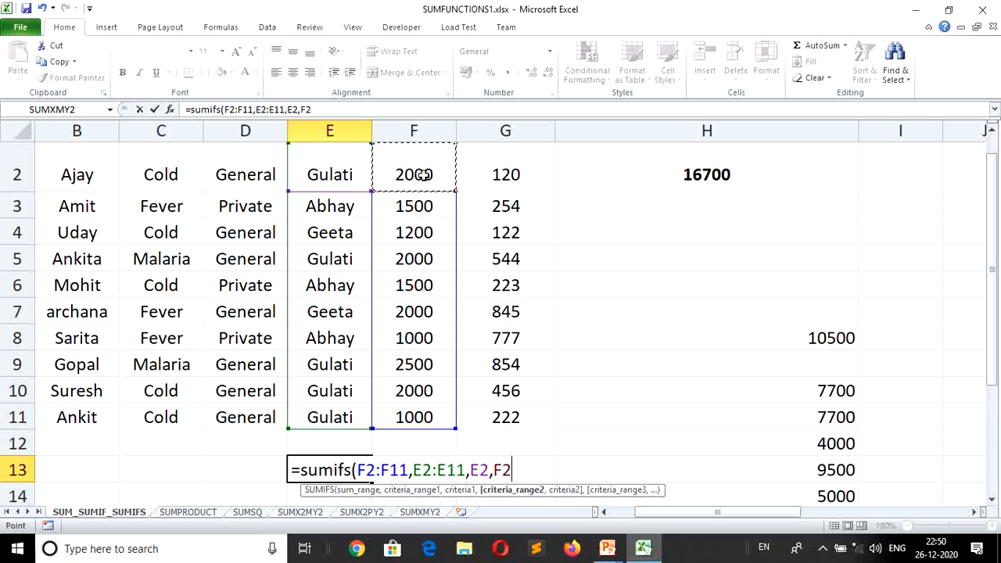
key("shift+Down")
key("shift+Down")
key("shift+Down")
key("shift+Down")
key("shift+Down")
key("shift+Down")
key("shift+Down")
key("shift+Down")
key("shift+Down")
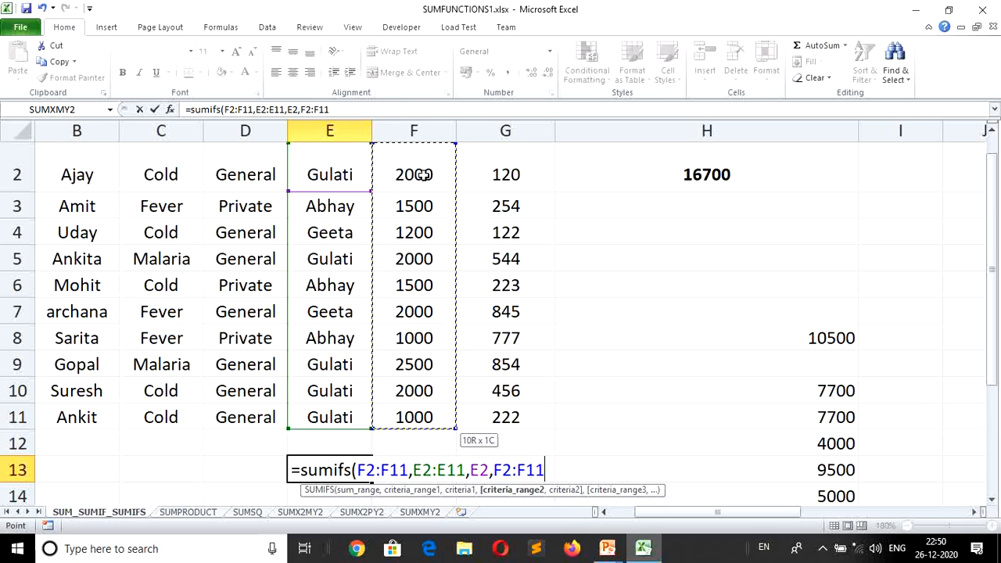
type(",\"")
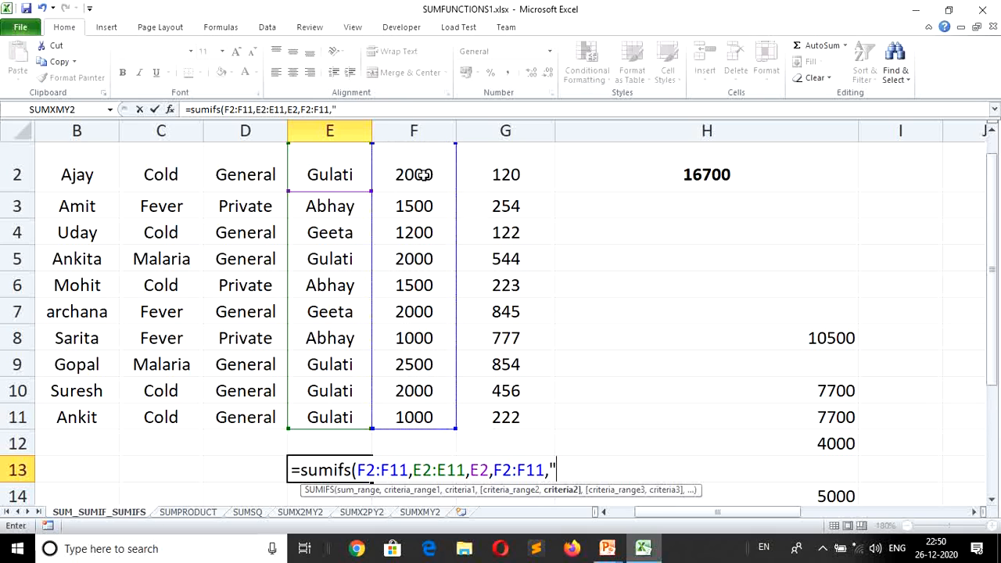
type(">1500\"")
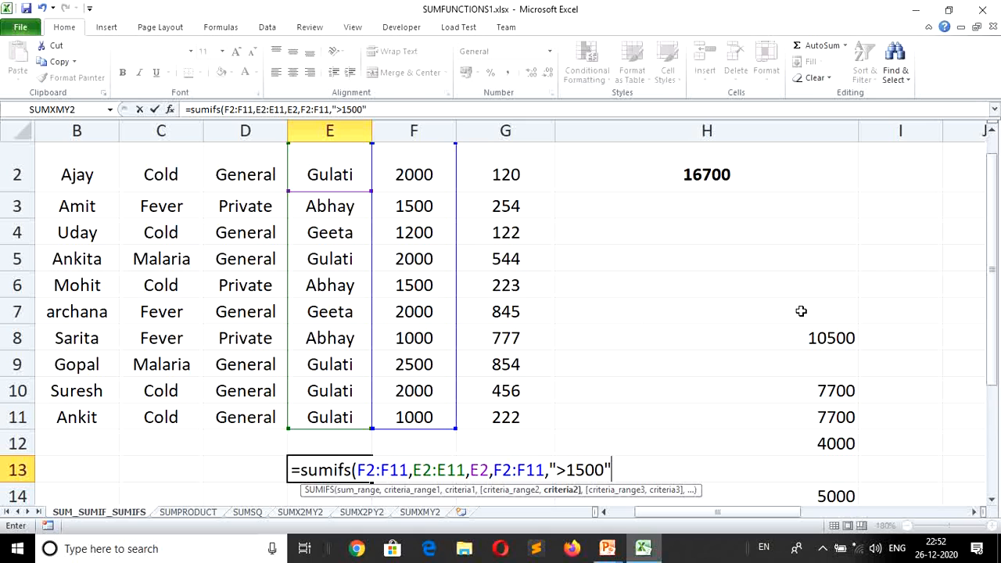
key("Return")
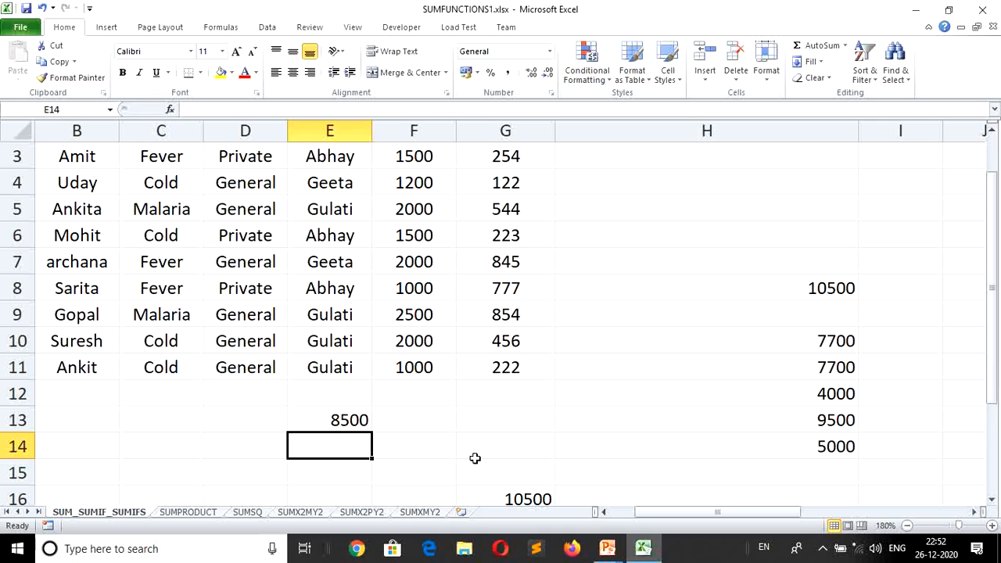
Step: Start a SUMIFS formula in H5 with the fees F2:F11 as the sum range
scroll(646, 260, "up", 1)
left_click(646, 260)
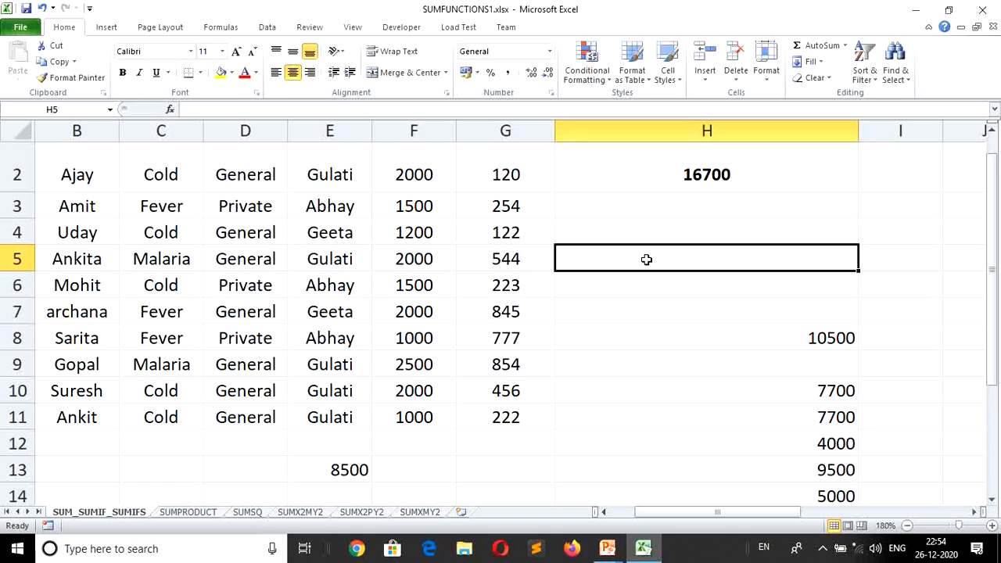
type("=s")
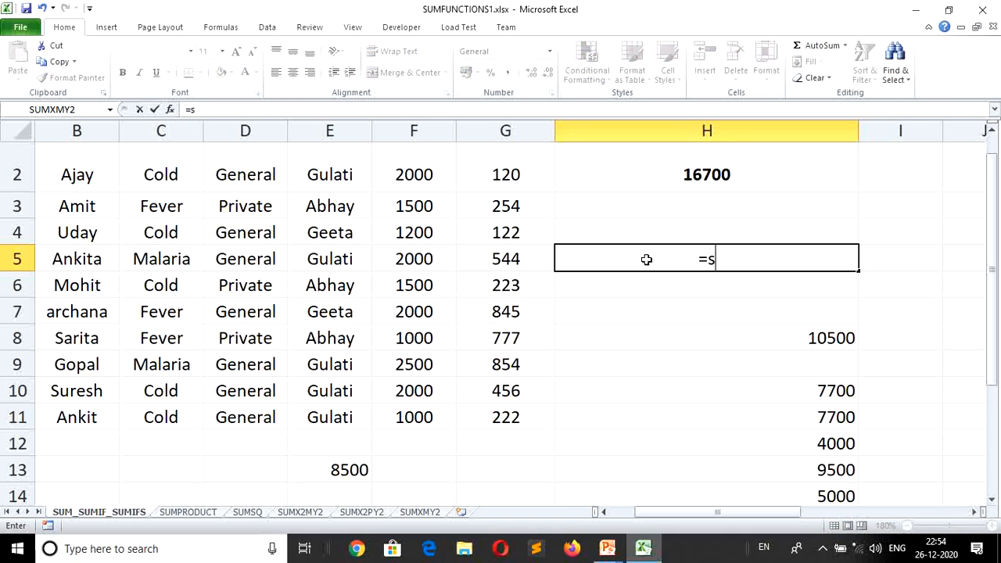
type("um")
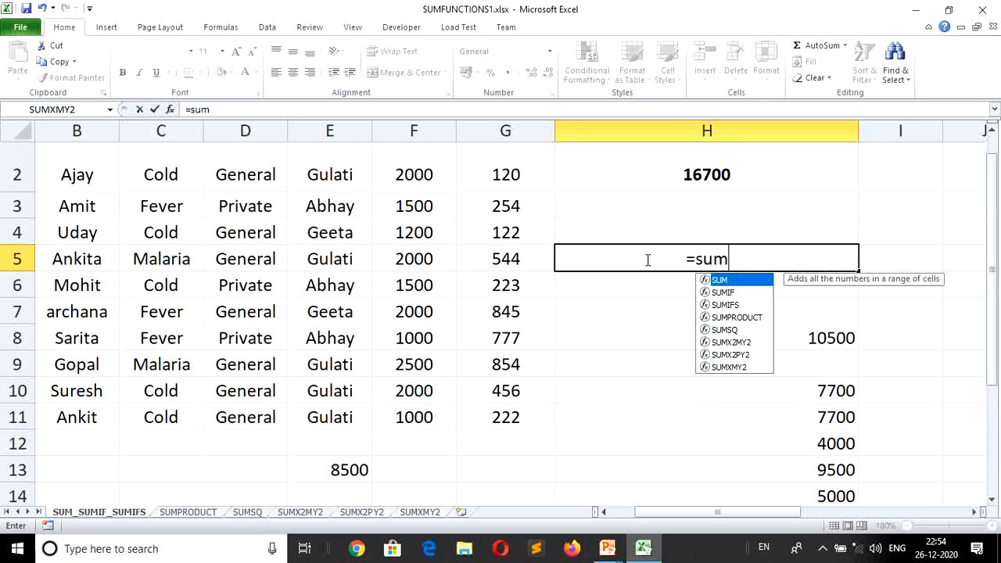
type("ifs")
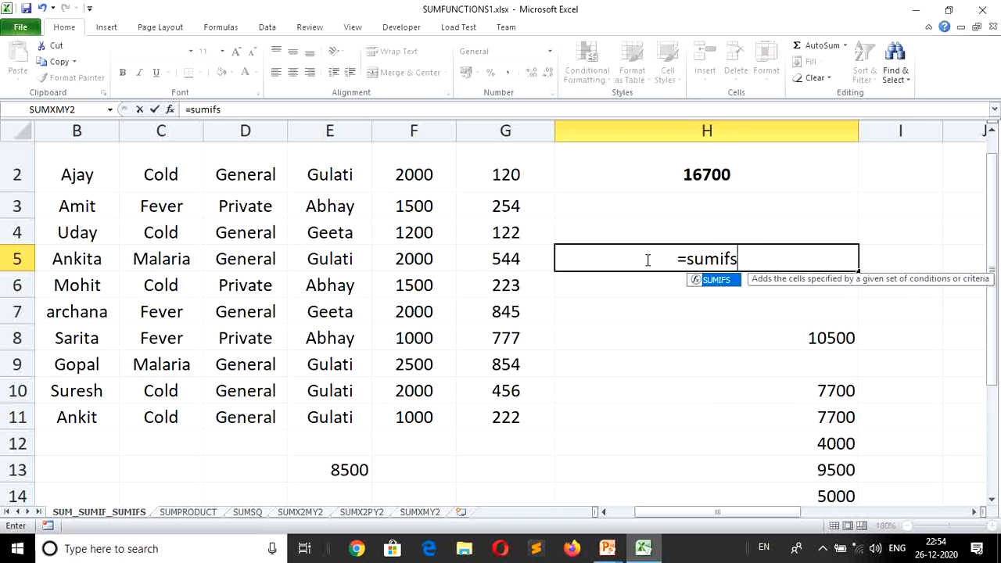
type("(")
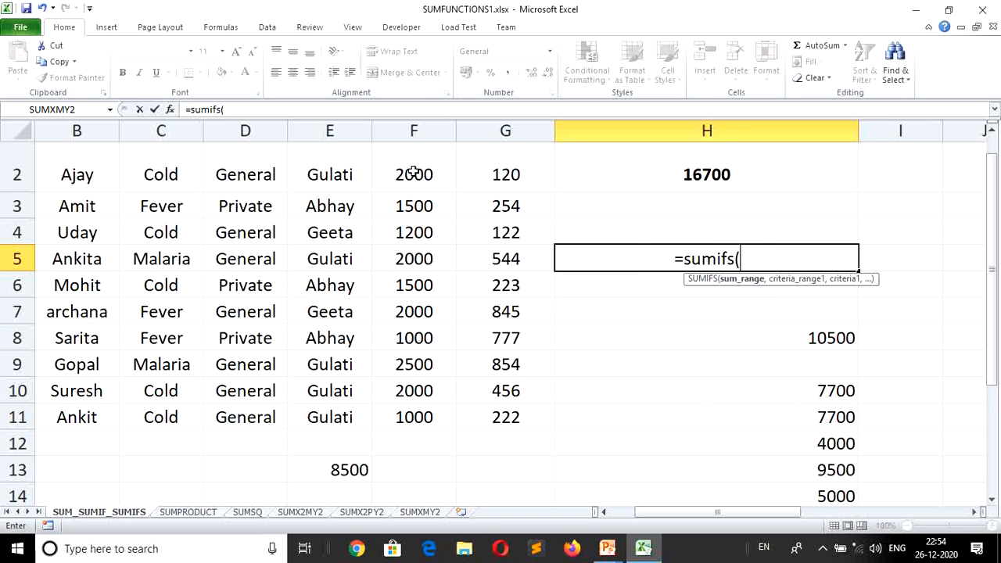
left_click_drag(414, 173, 414, 417)
type(",")
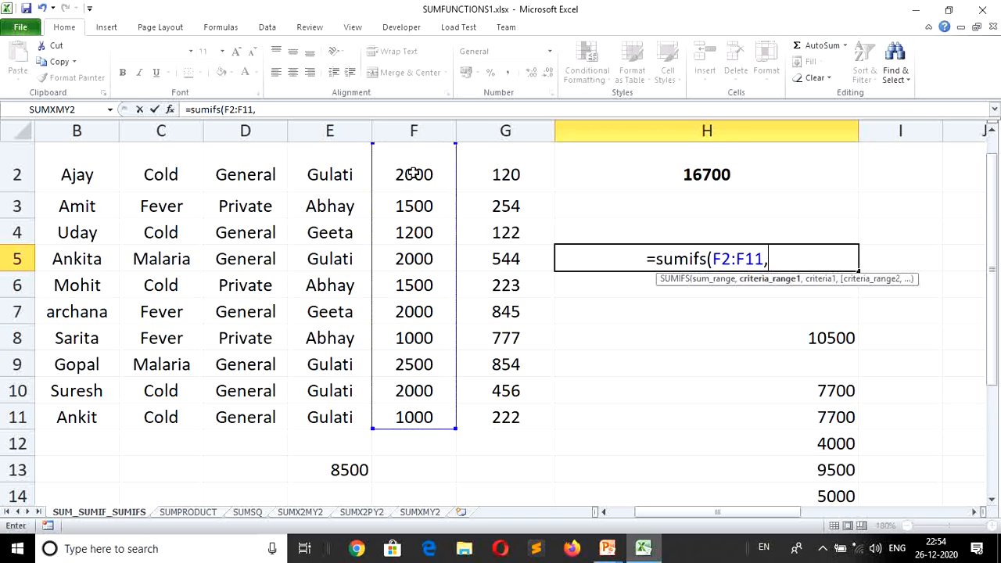
Step: Add the disease range C2:C11 as the first criteria range in the H5 formula, with cell C2 as its criterion
left_click(159, 171)
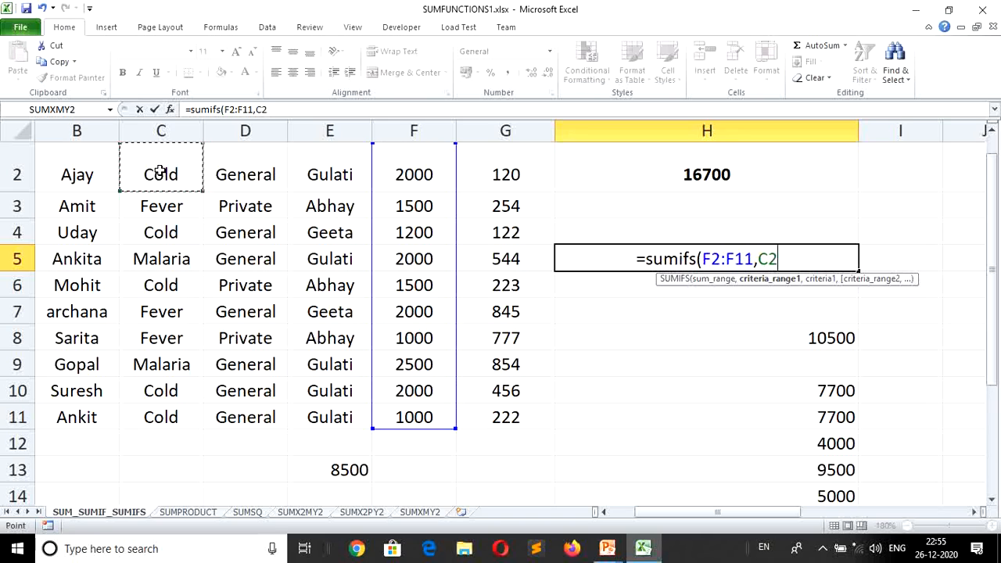
left_click_drag(160, 170, 160, 417)
type(",")
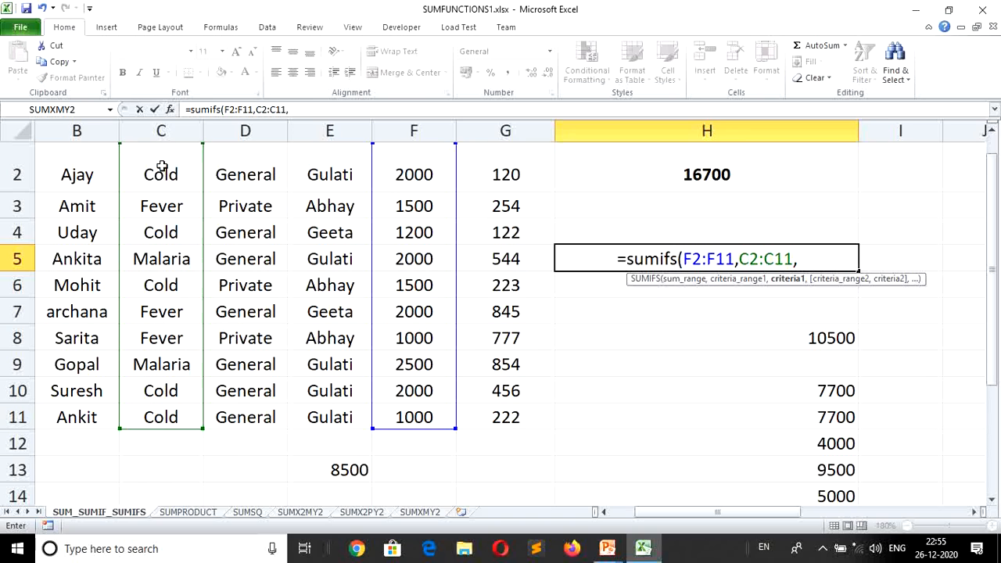
left_click(161, 167)
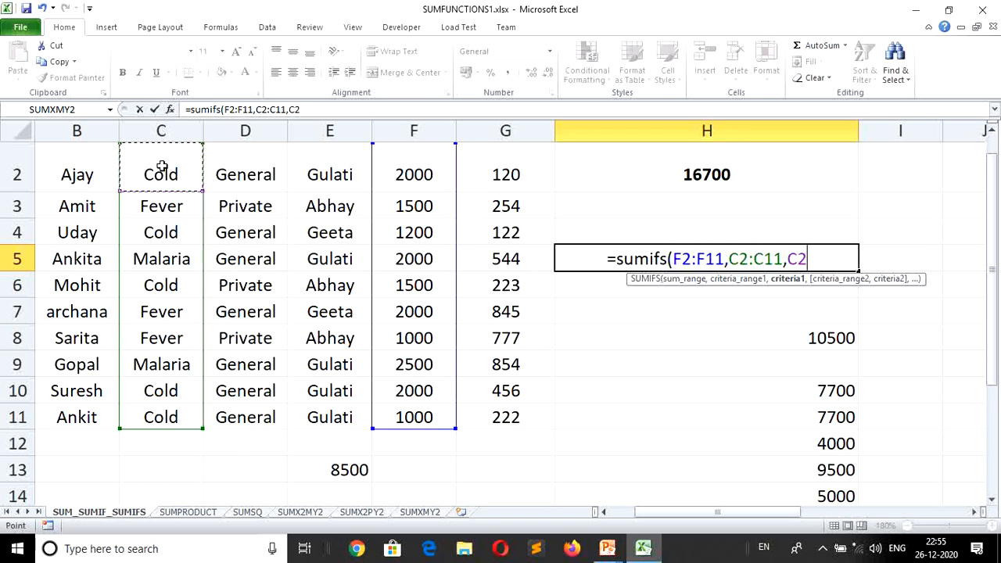
type(",")
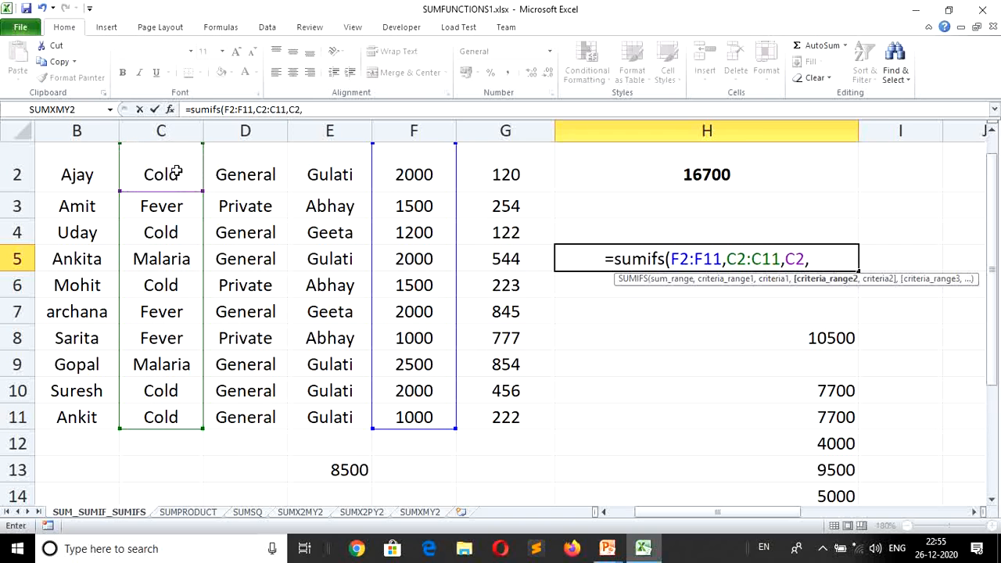
Step: Add the ward range D2:D11 as the second criteria range in the H5 formula, with cell D2 as its criterion
left_click(245, 164)
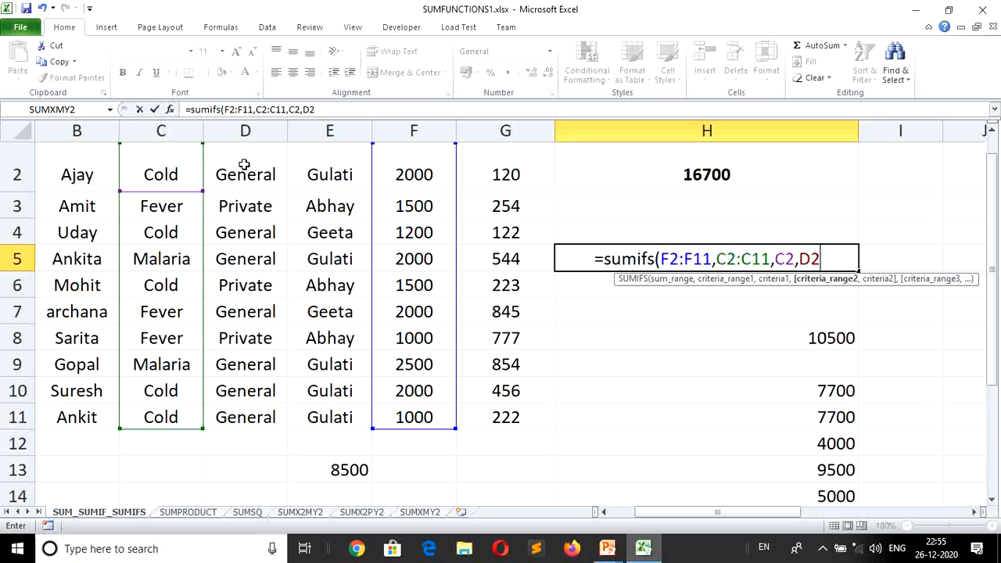
key("shift+Down")
key("shift+Down")
key("shift+Down")
key("shift+Down")
key("shift+Down")
key("shift+Down")
key("shift+Down")
key("shift+Down")
key("shift+Down")
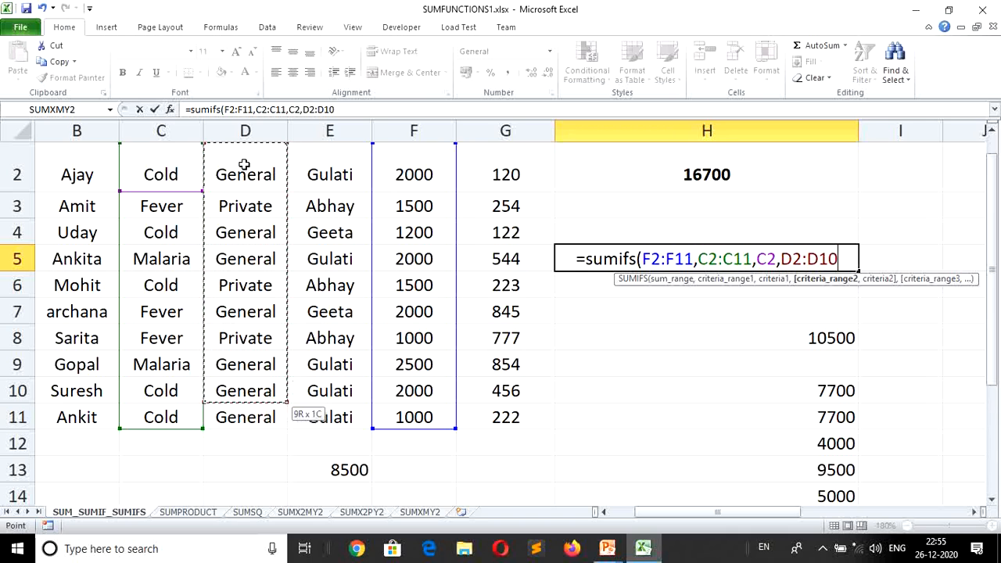
type(",")
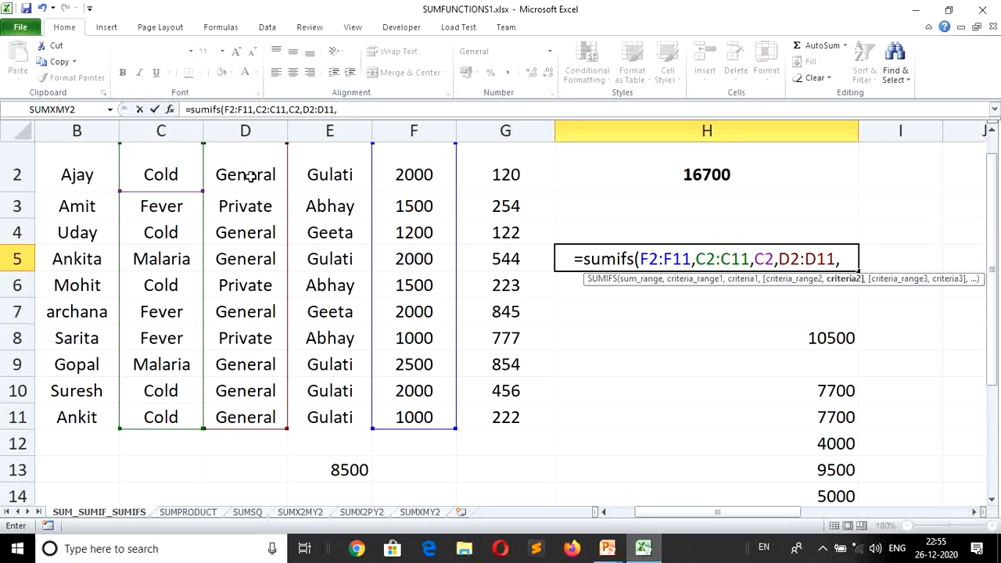
left_click(247, 177)
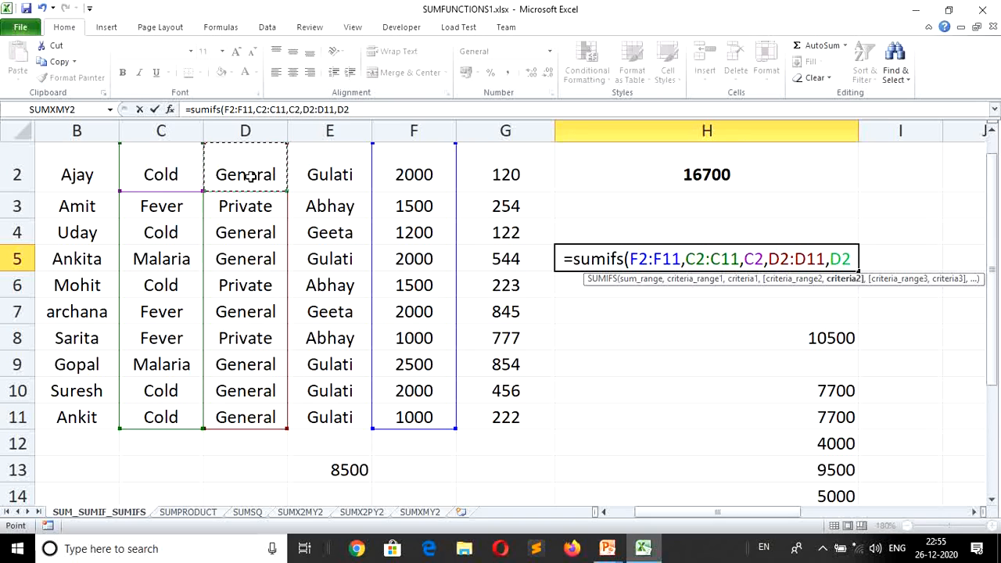
type(",")
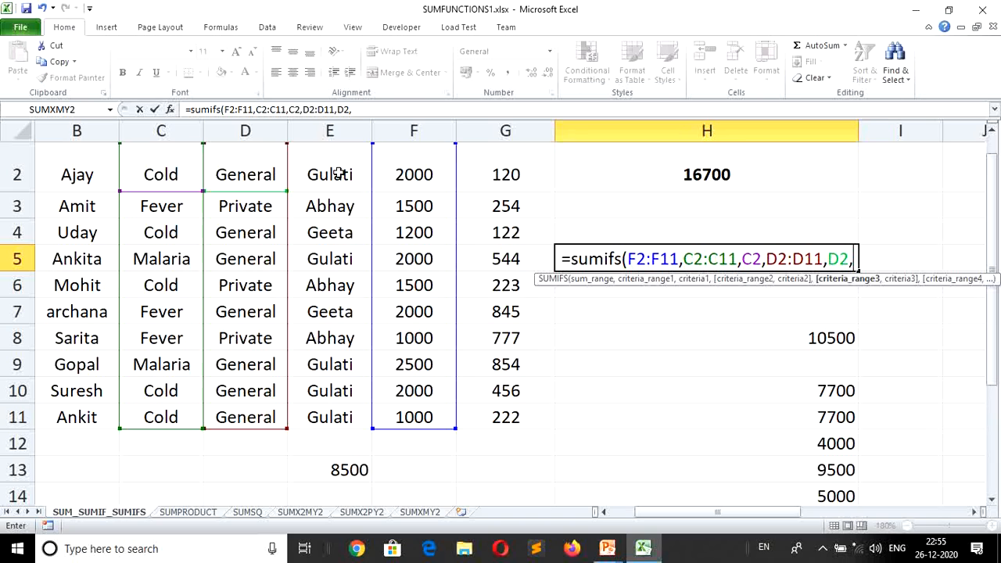
Step: Add the doctor range E2:E11 with cell E2 as the third criterion, complete the SUMIFS formula and select H5 to review it
left_click_drag(337, 174, 344, 417)
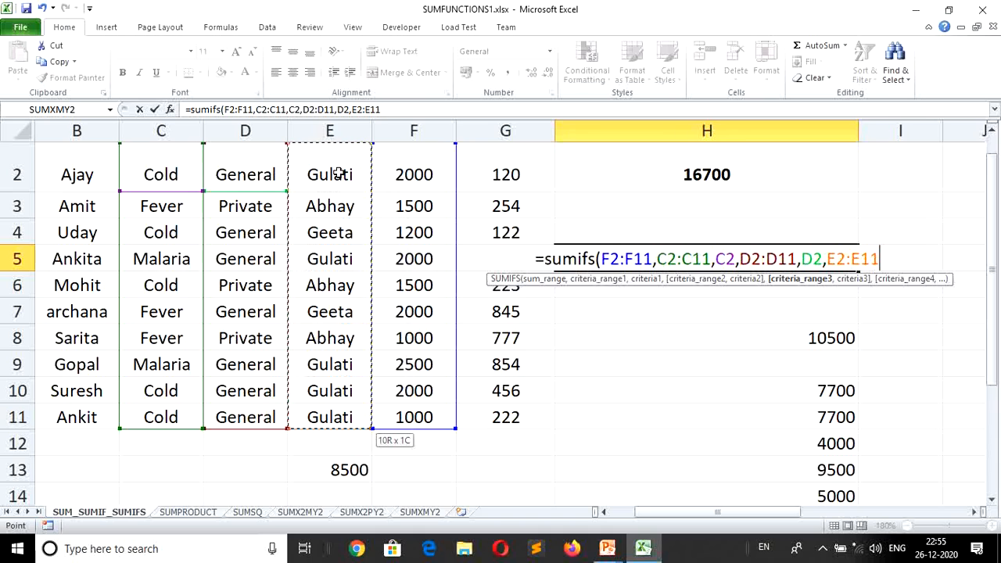
type(",")
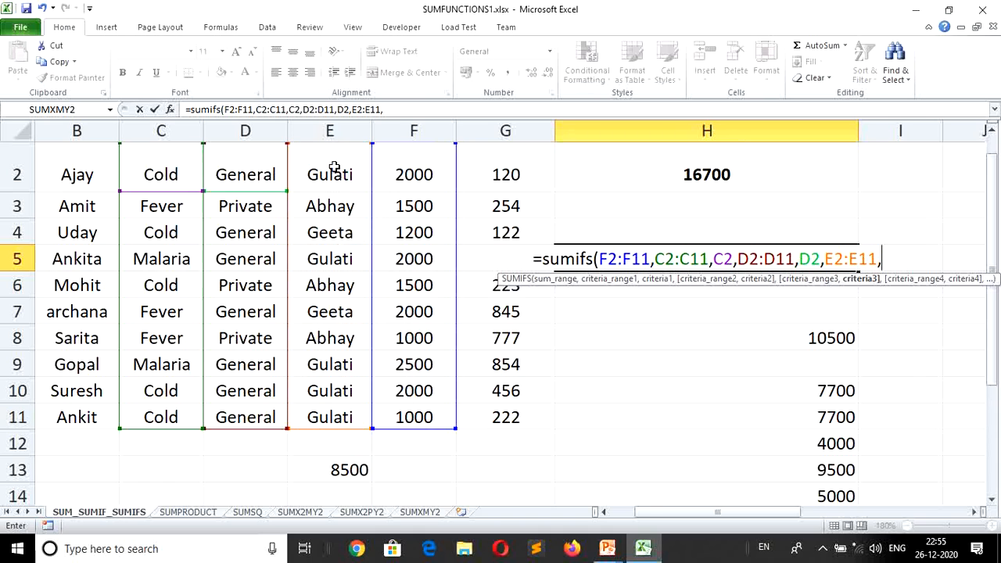
left_click(333, 172)
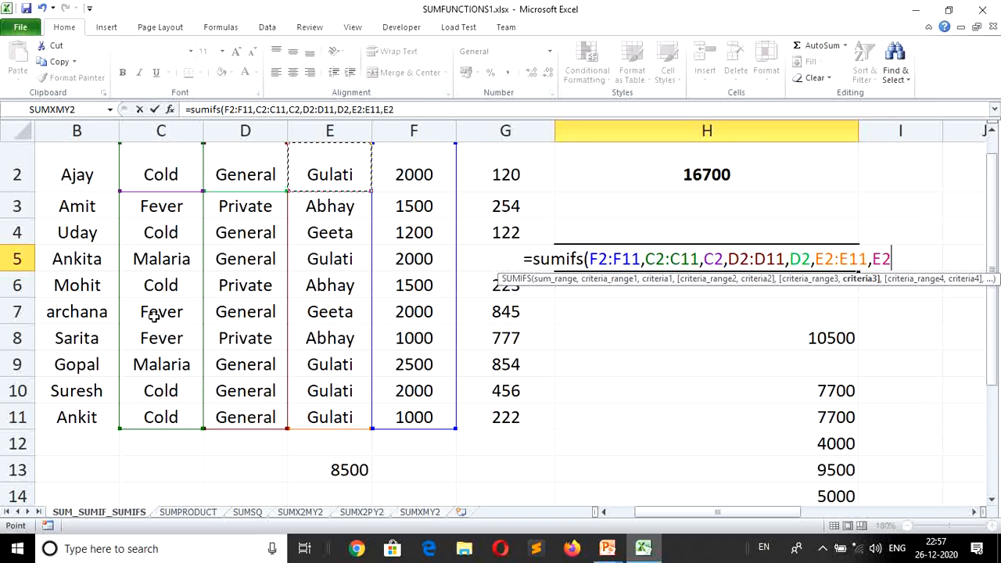
key("Return")
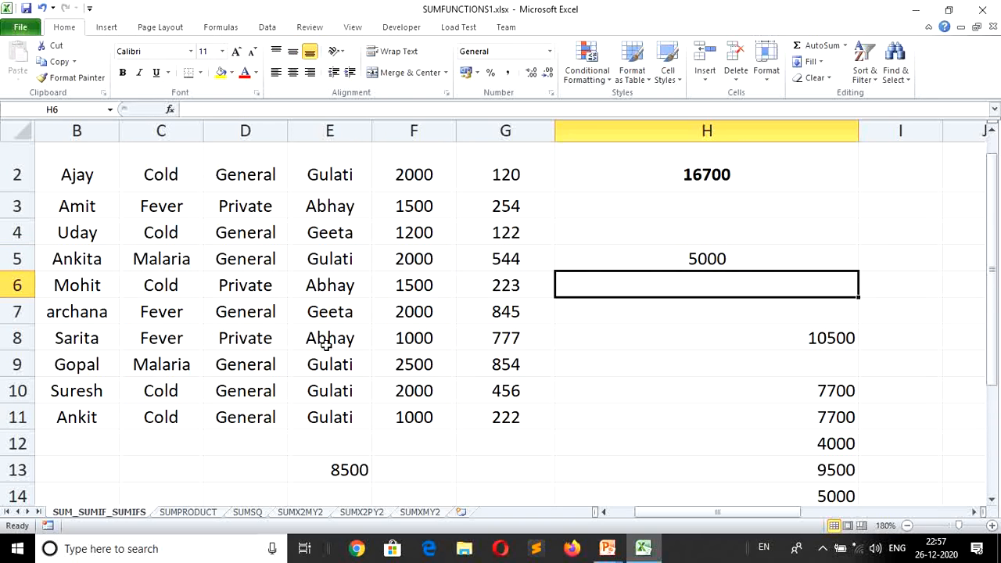
left_click(656, 266)
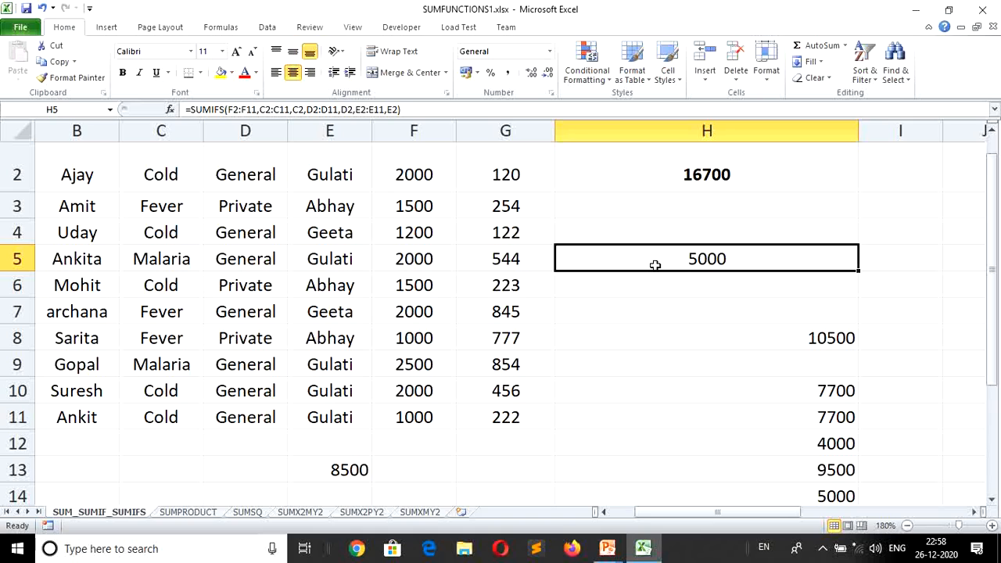
Step: Start a SUMIF formula in H7 with the patient name range B2:B11 and the criterion "s*"
left_click(662, 306)
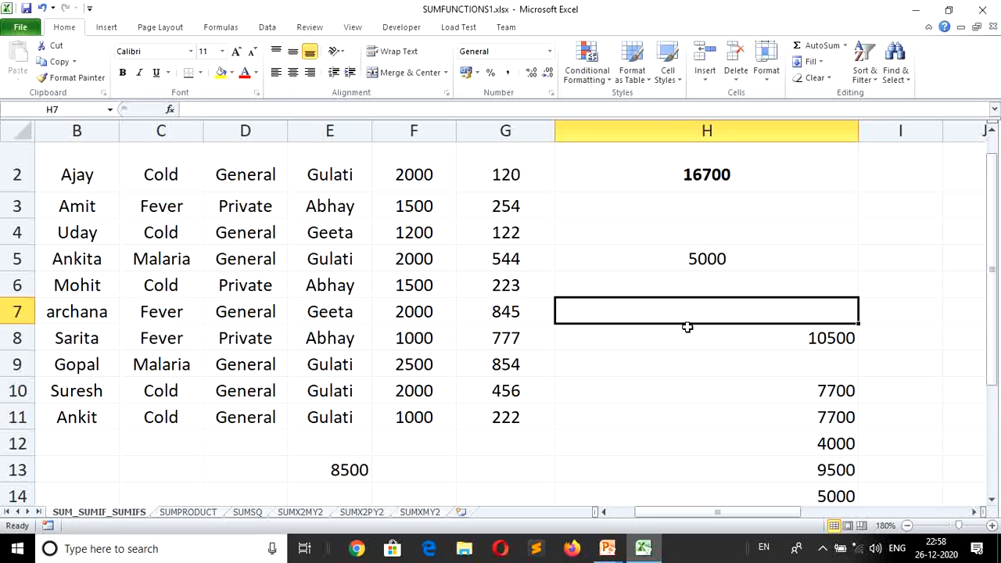
type("=")
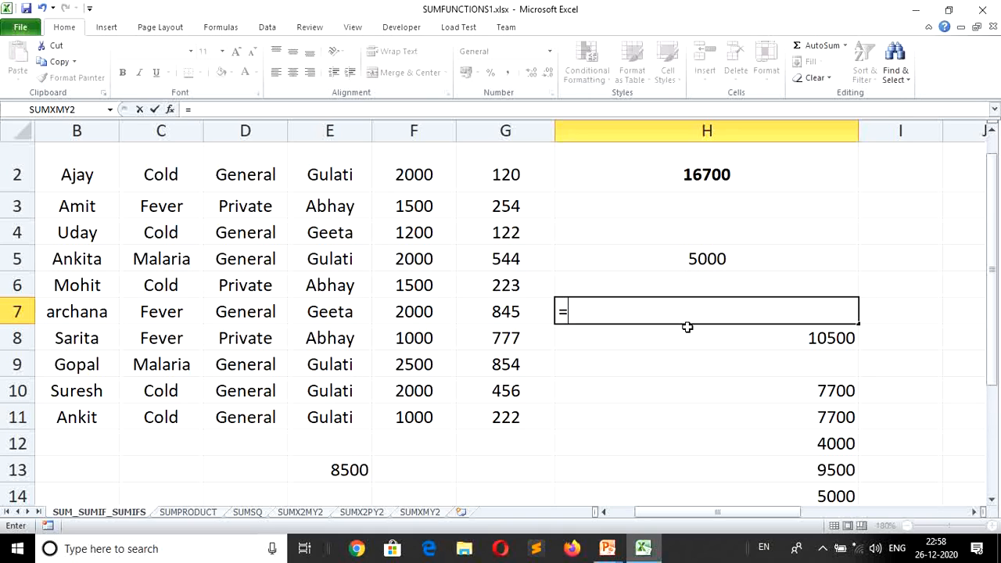
type("sum")
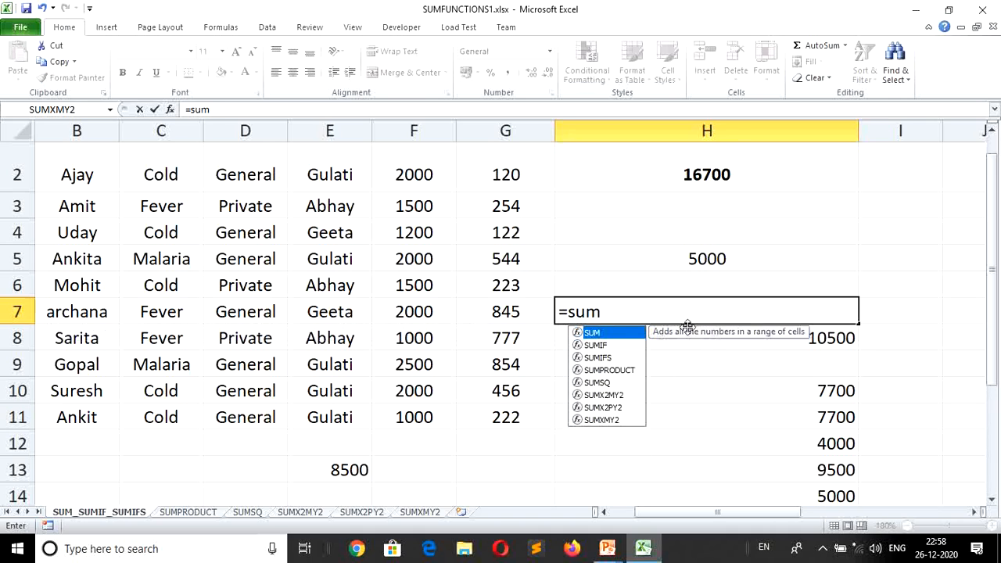
type("if")
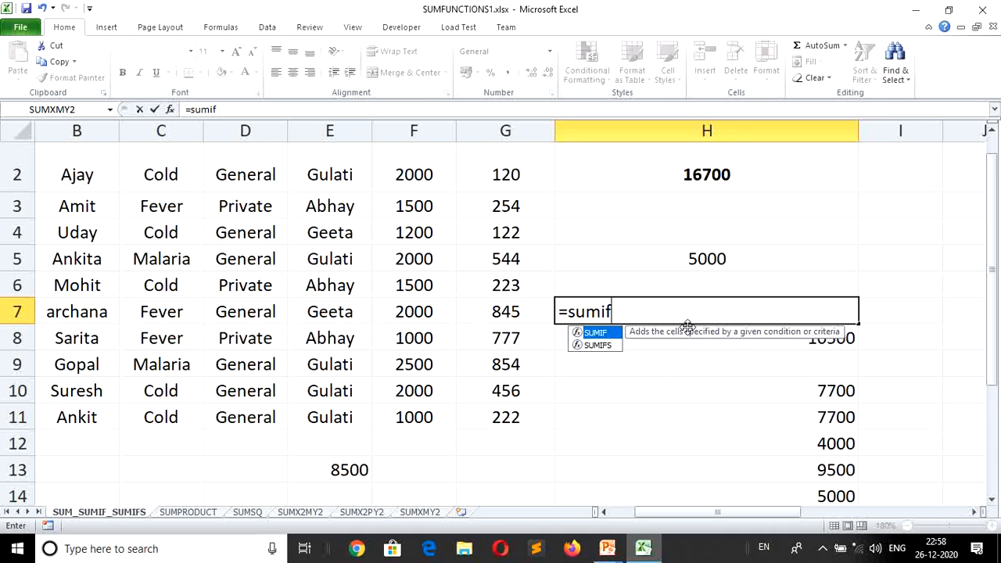
type("(")
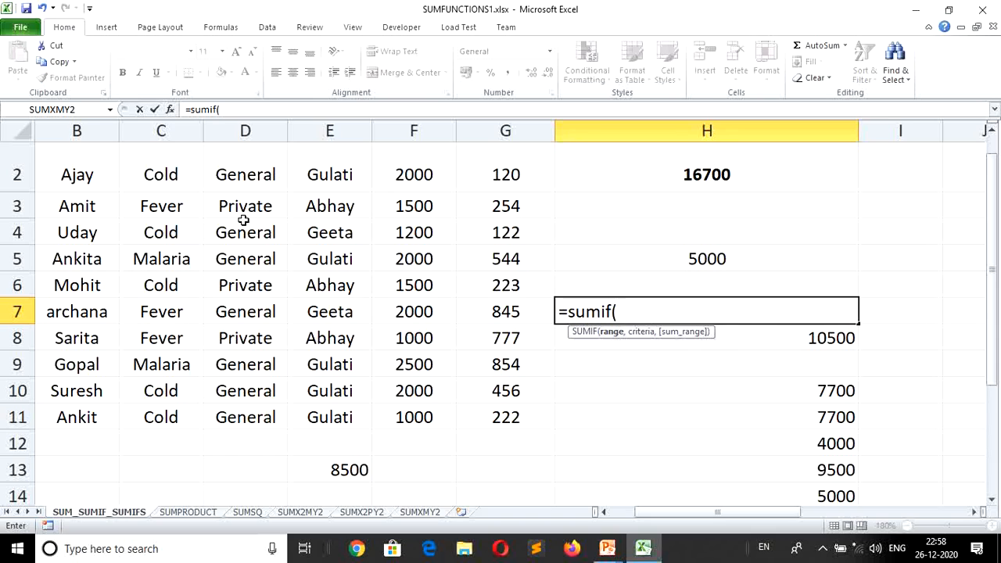
left_click_drag(86, 174, 86, 417)
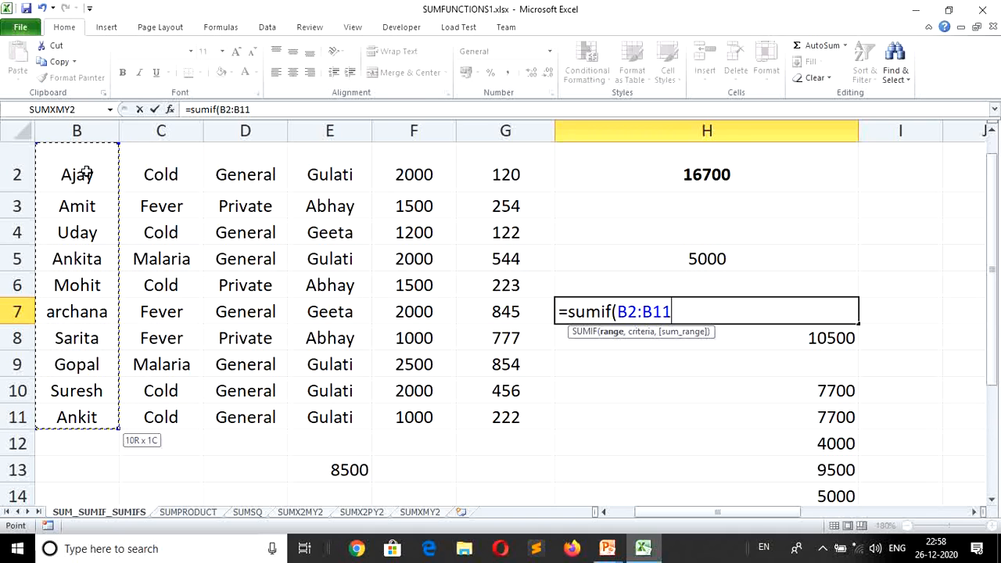
type(",")
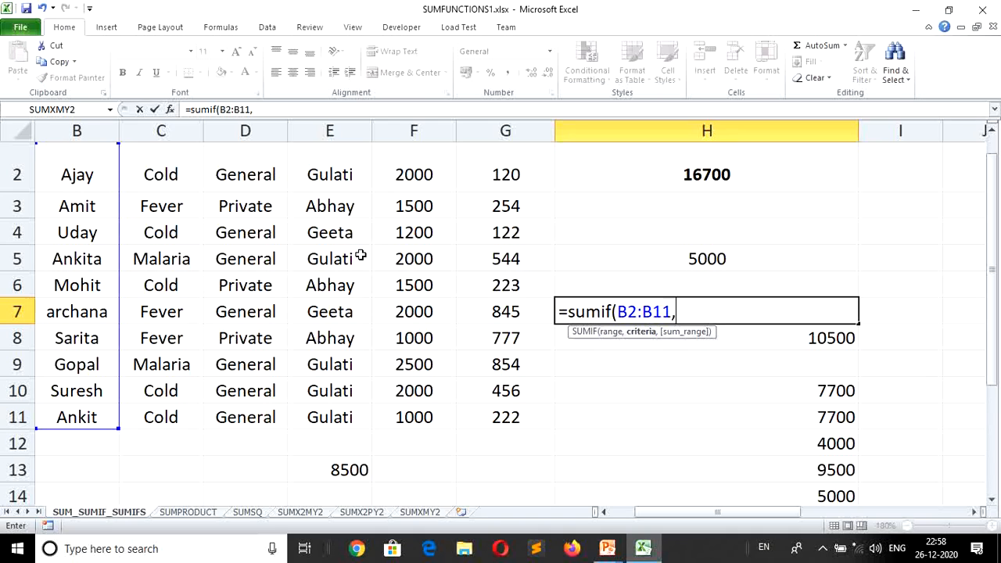
type("\"s*\",")
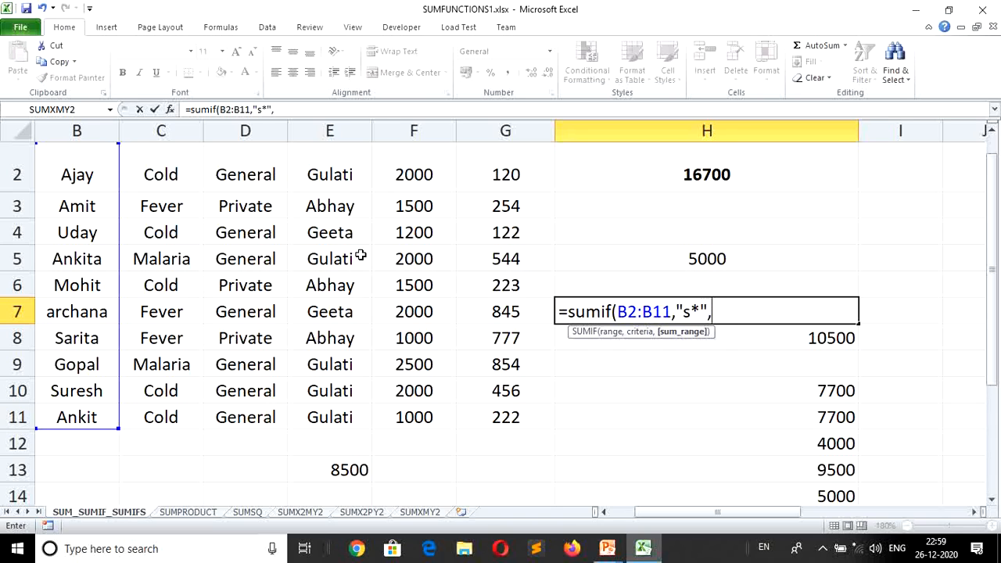
Step: Add the fees F2:F11 as the sum range in the H7 formula and complete it
left_click_drag(423, 176, 419, 286)
key("shift+Down")
key("shift+Down")
key("shift+Down")
key("shift+Down")
key("shift+Down")
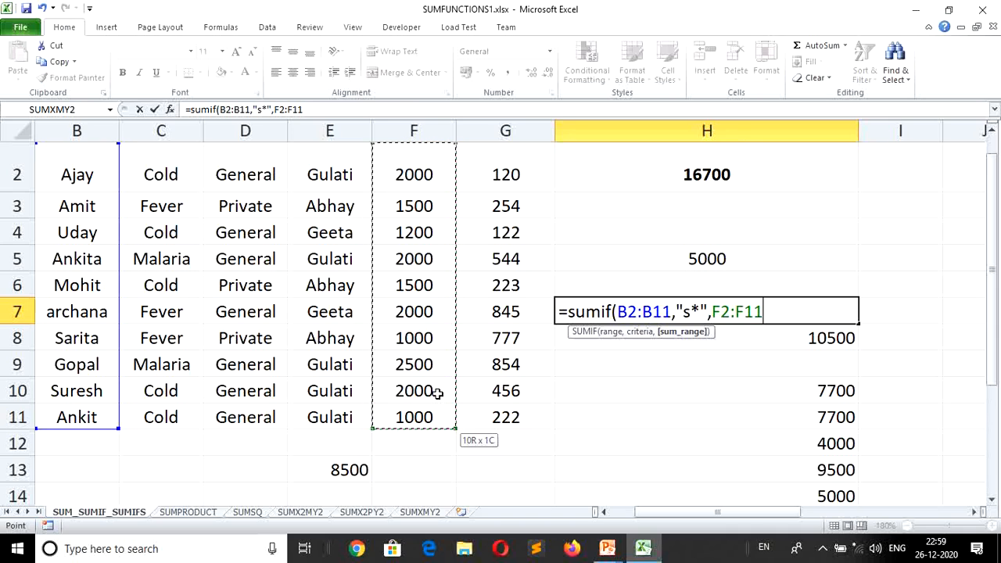
key("Return")
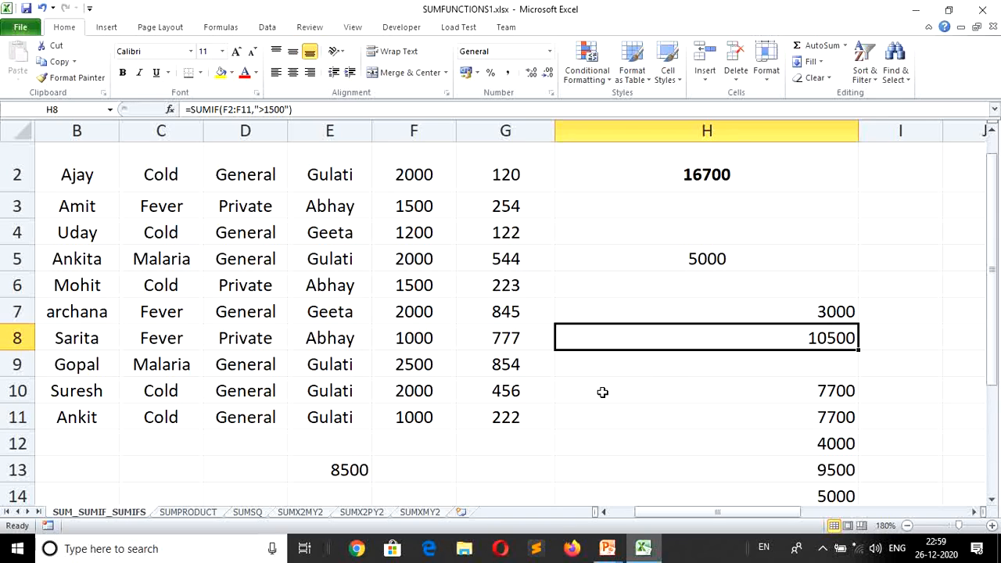
Step: Start a SUMIF formula in H9 with the patient name range B2:B11 and the criterion "a*a"
left_click(683, 364)
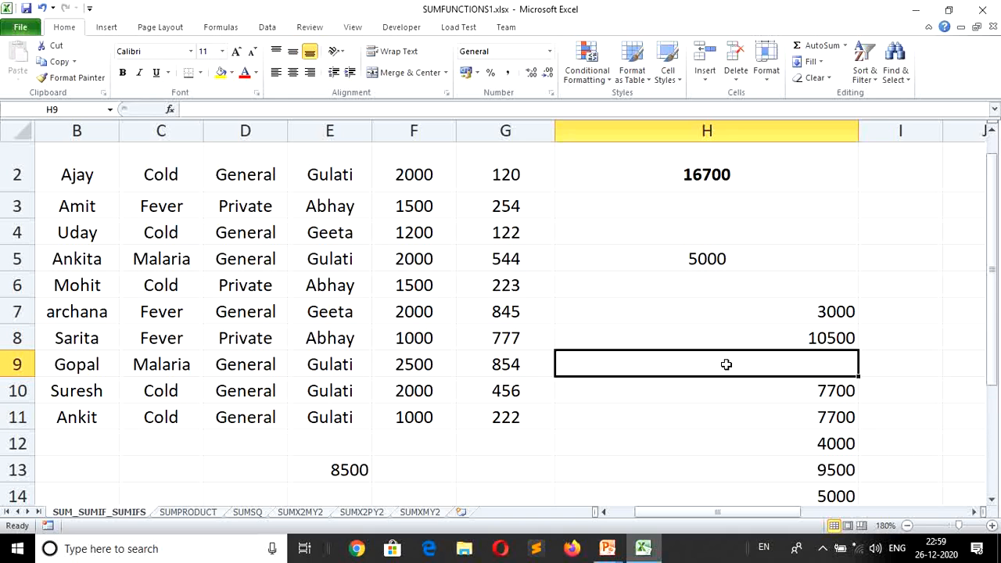
type("=sum")
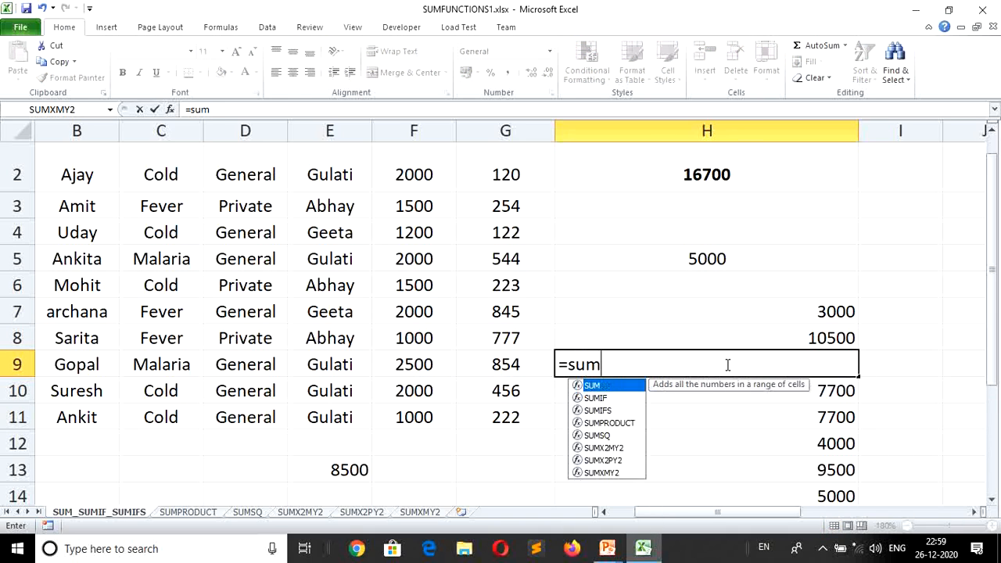
type("if(")
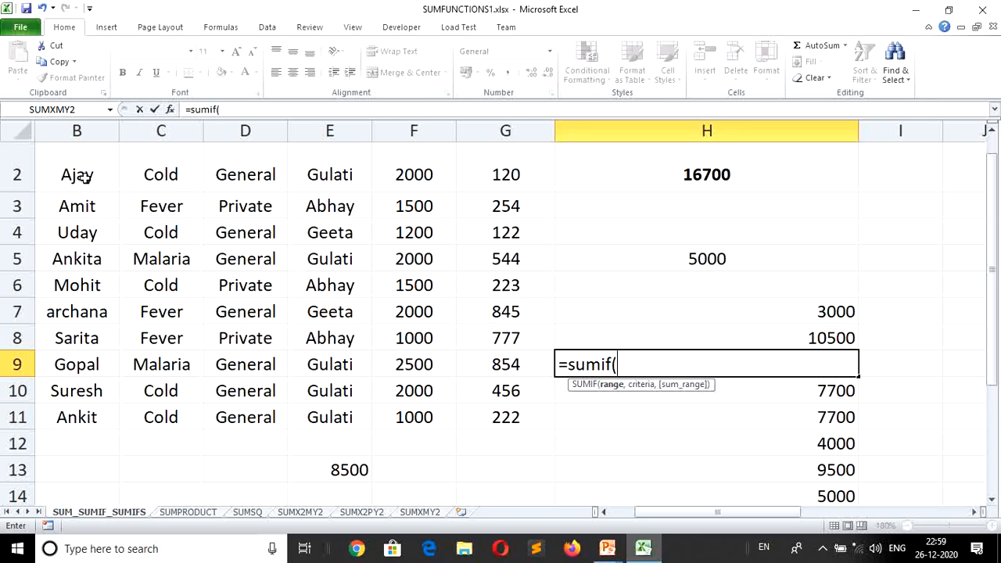
left_click_drag(85, 177, 109, 419)
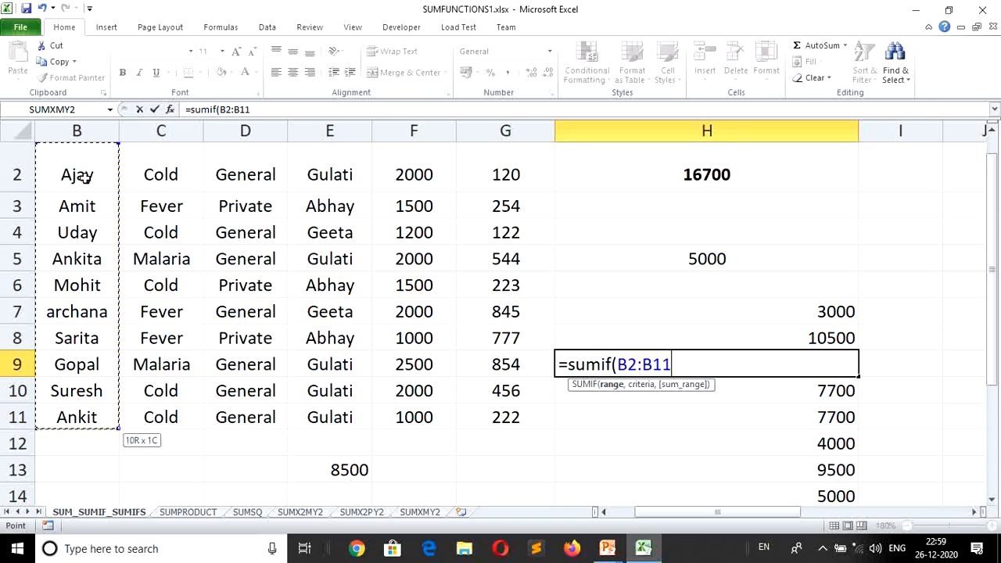
type(",")
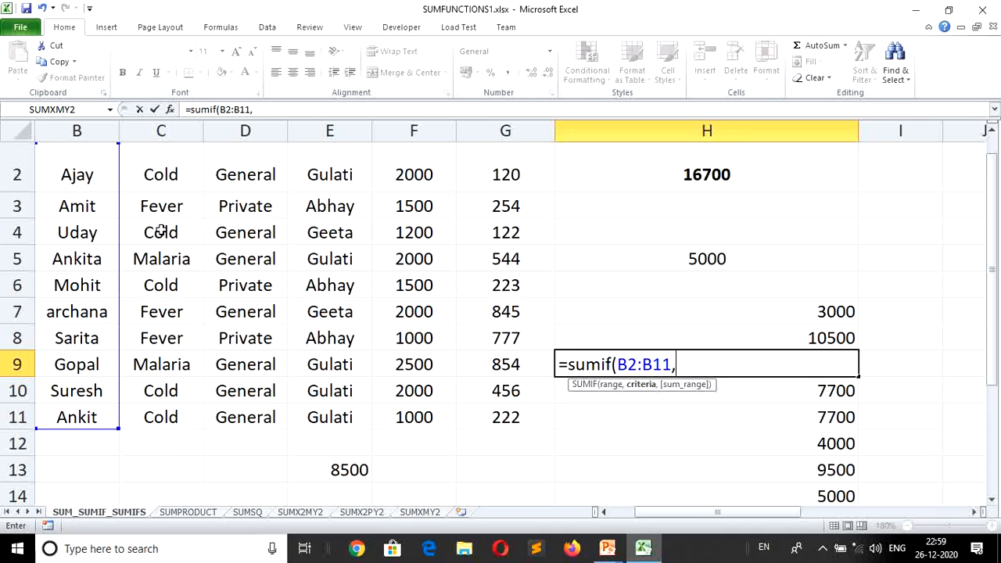
type("\"a*a")
type("\",")
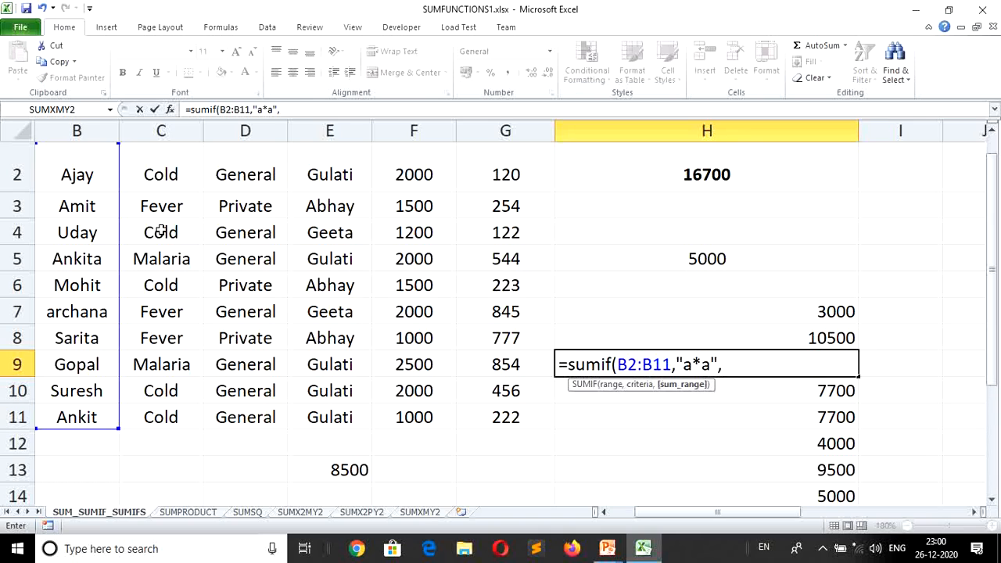
Step: Add the fees F2:F11 as the sum range, complete the H9 formula and check the matching fees in F5 and F7
left_click(382, 174)
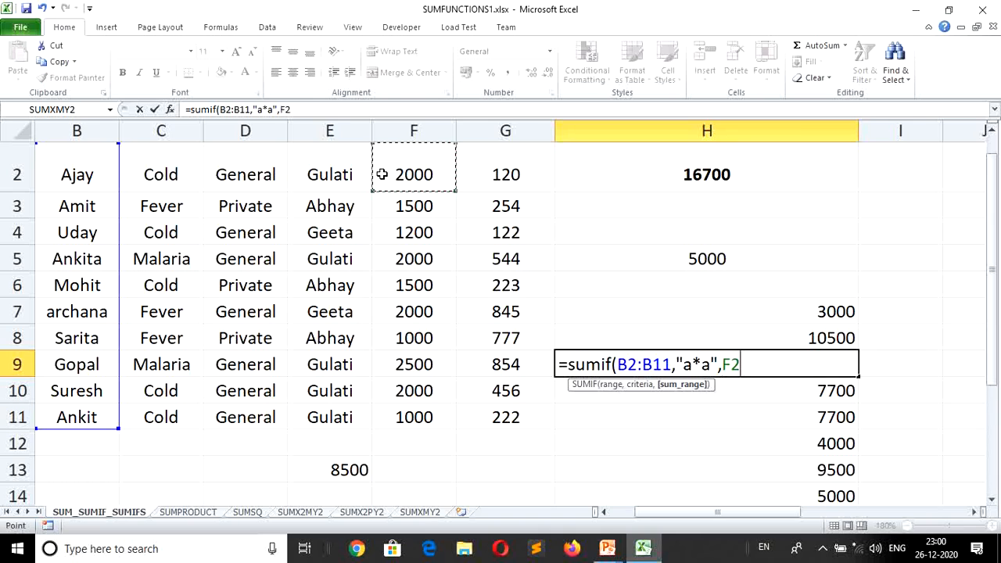
key("shift+Down")
key("shift+Down")
key("shift+Down")
key("shift+Down")
key("shift+Down")
key("shift+Down")
key("shift+Down")
key("shift+Down")
key("shift+Down")
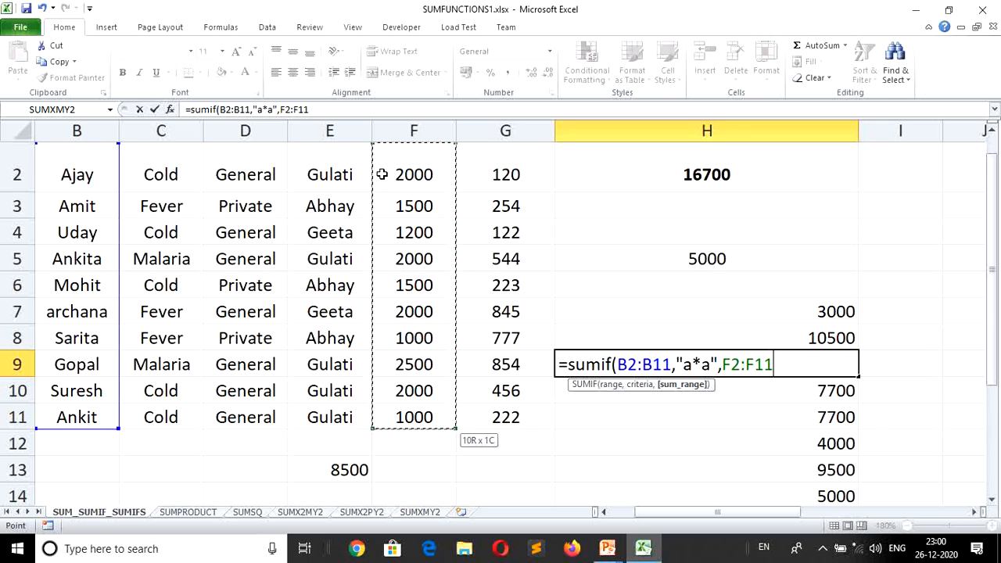
key("Return")
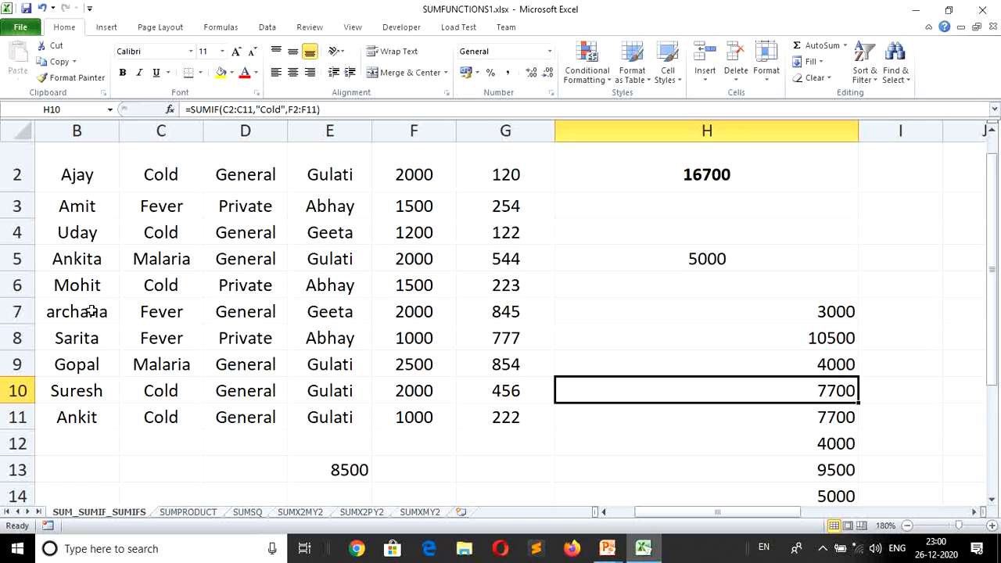
left_click(399, 259)
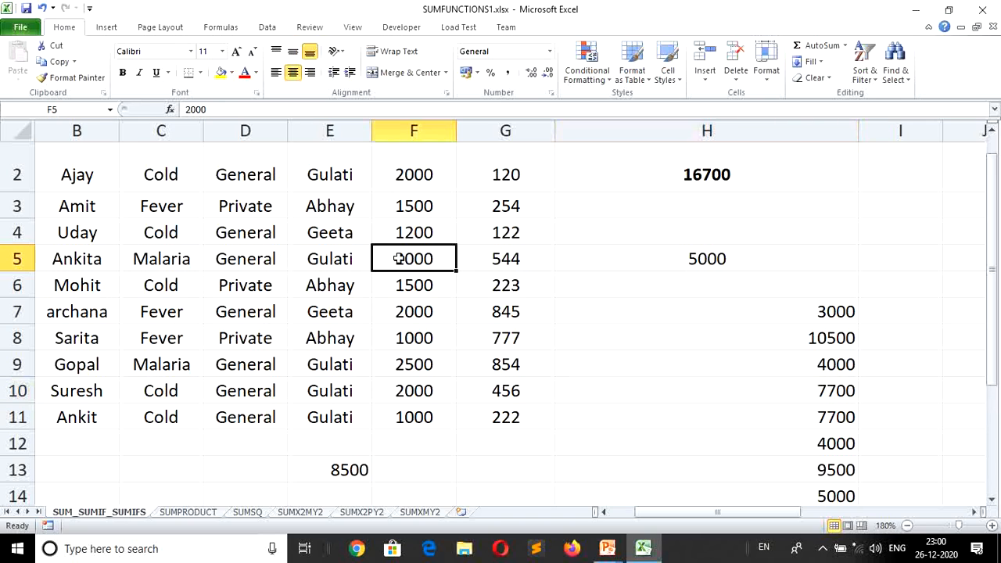
key("Down")
key("Down")
key("Down")
key("Up")
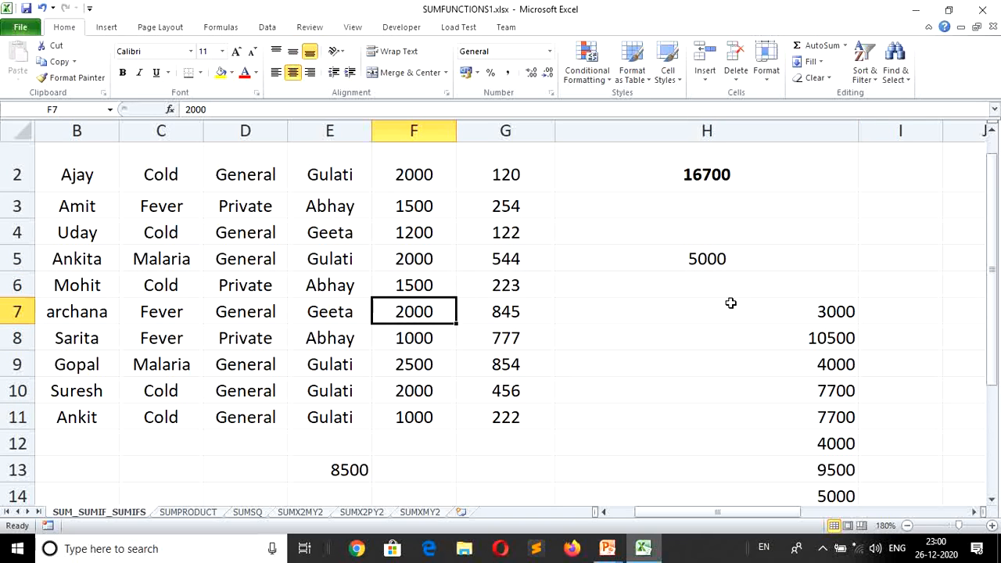
Step: Start a SUMIF formula in H6 with the patient name range B2:B11 and the criterion "<>a*"
left_click(677, 288)
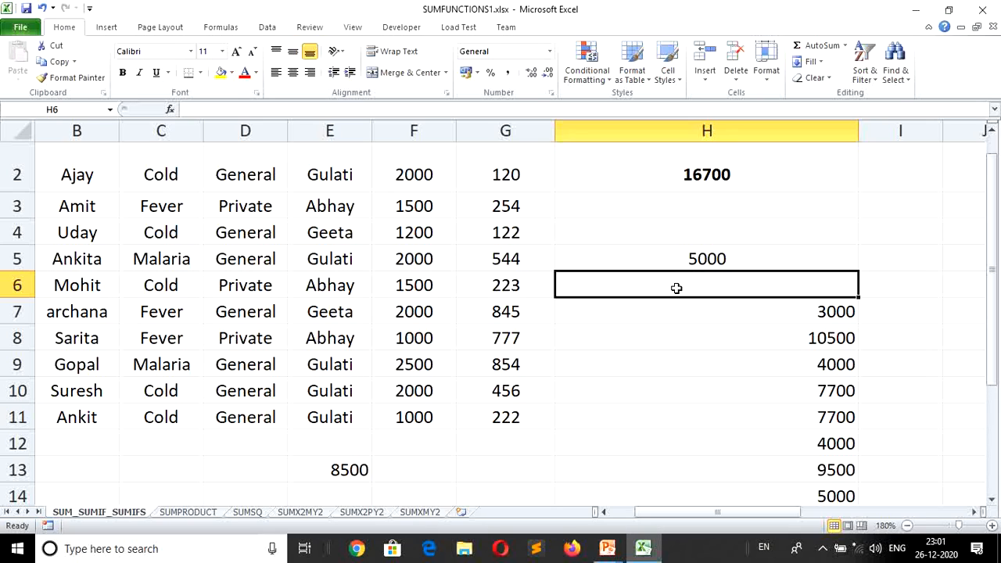
type("=")
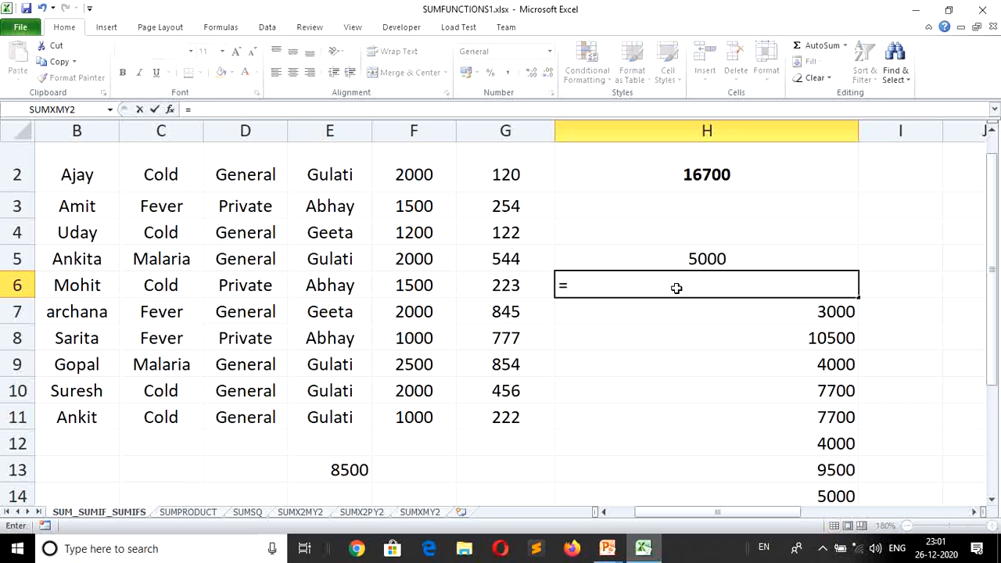
type("s")
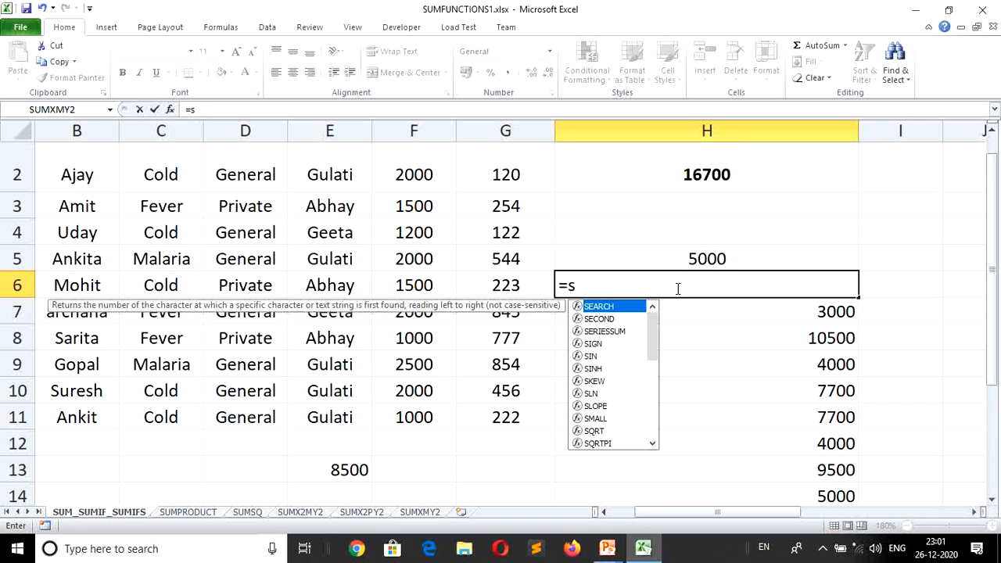
type("umif")
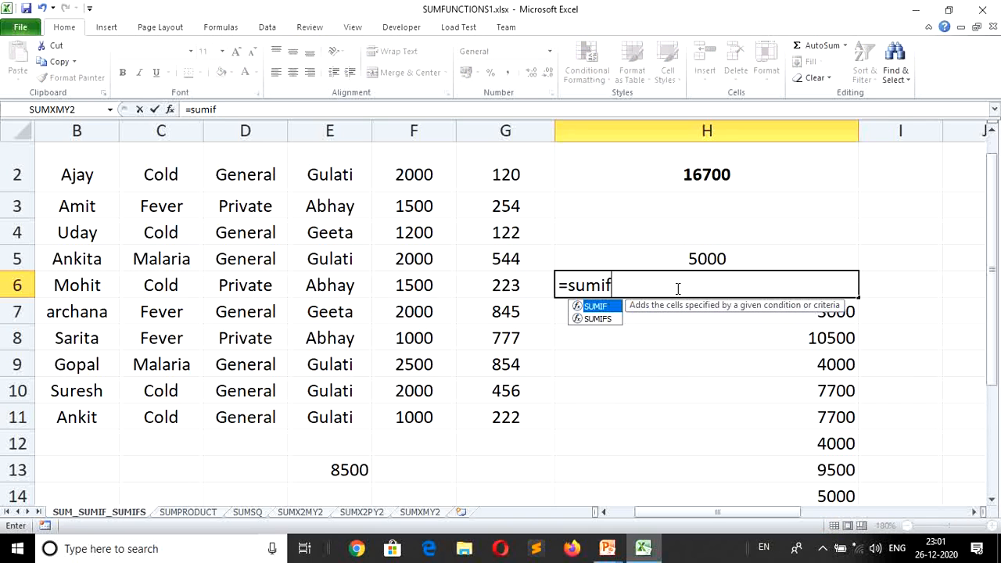
type("(")
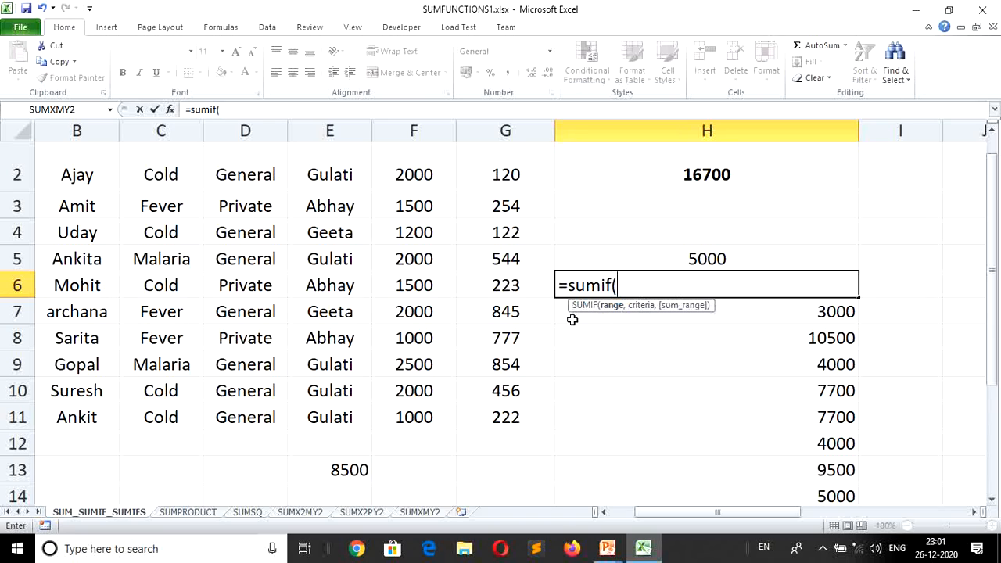
left_click_drag(81, 175, 78, 416)
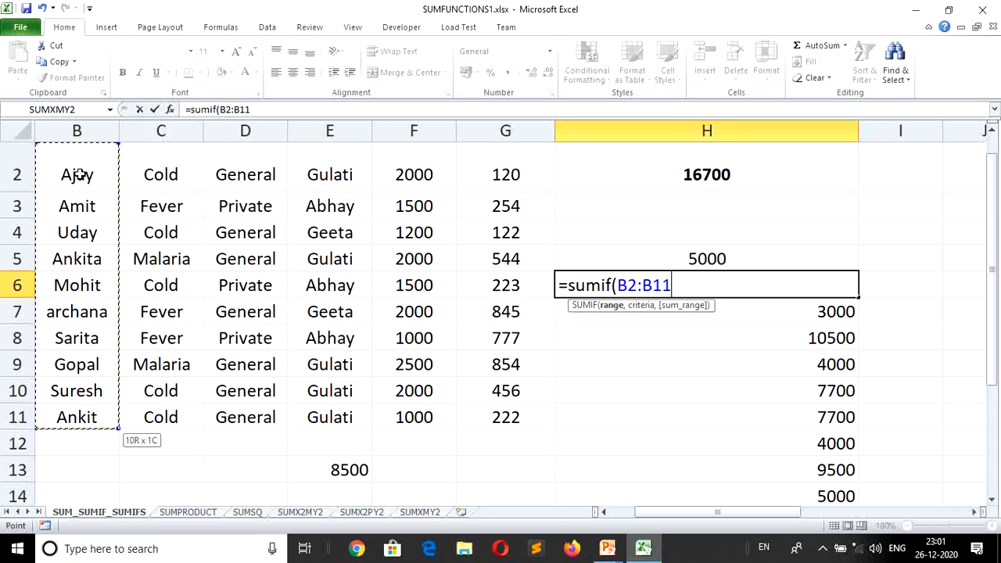
type(",")
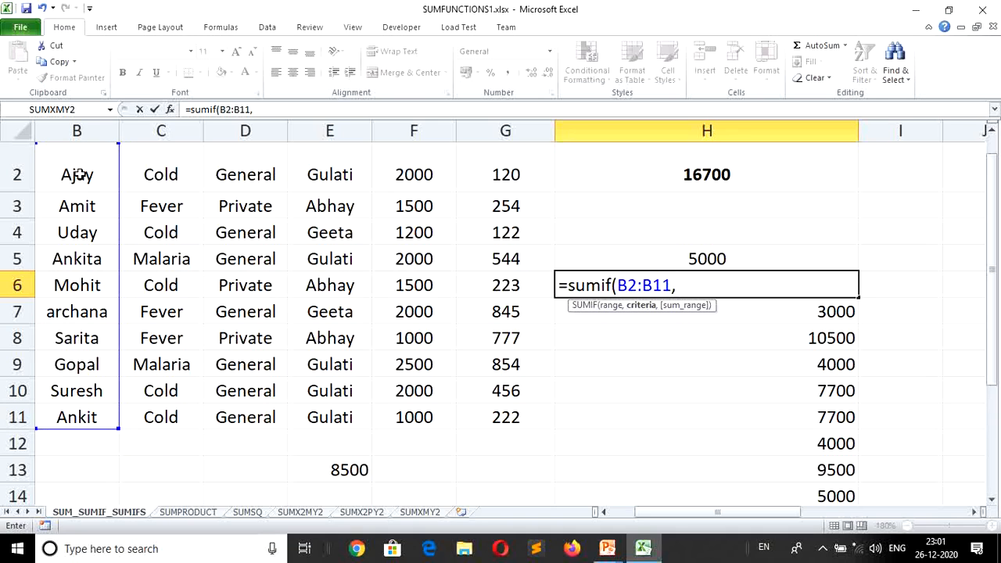
type("\"")
type("<>a*\"")
type(",")
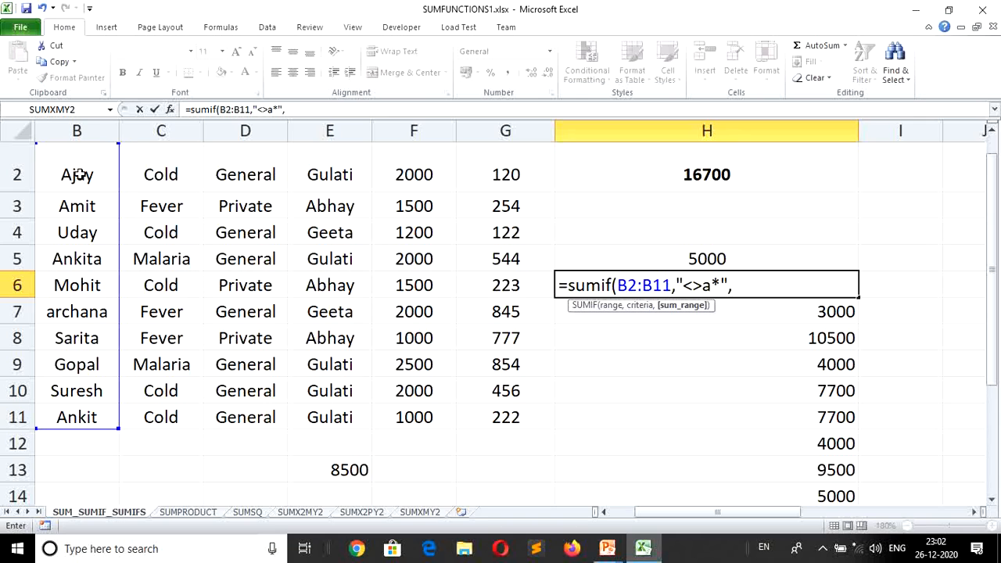
Step: Add the fees F2:F11 as the sum range in the H6 formula and complete it
left_click(422, 165)
key("shift+Down")
key("shift+Down")
key("shift+Down")
key("shift+Down")
key("shift+Down")
key("shift+Down")
key("shift+Down")
key("shift+Down")
key("shift+Down")
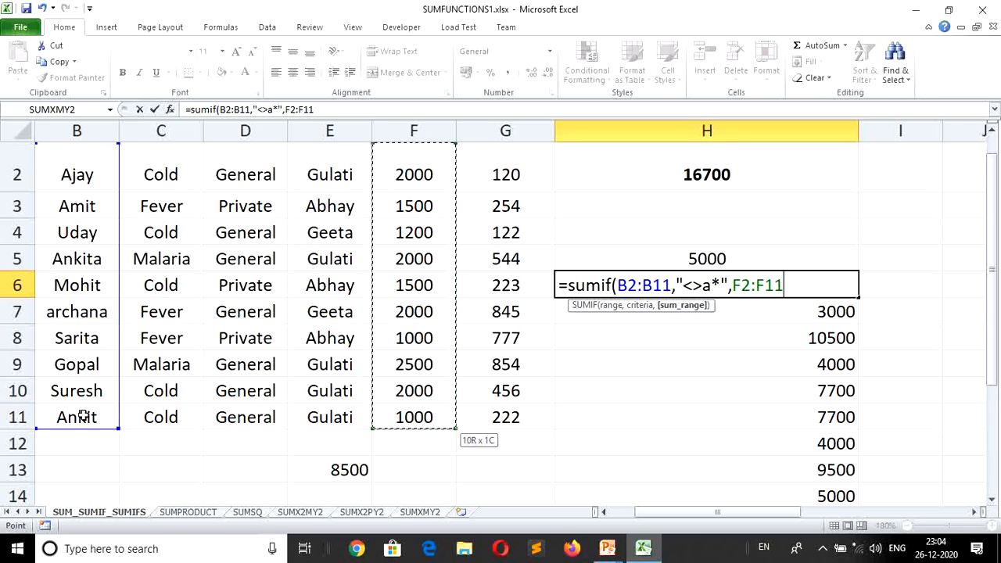
key("Return")
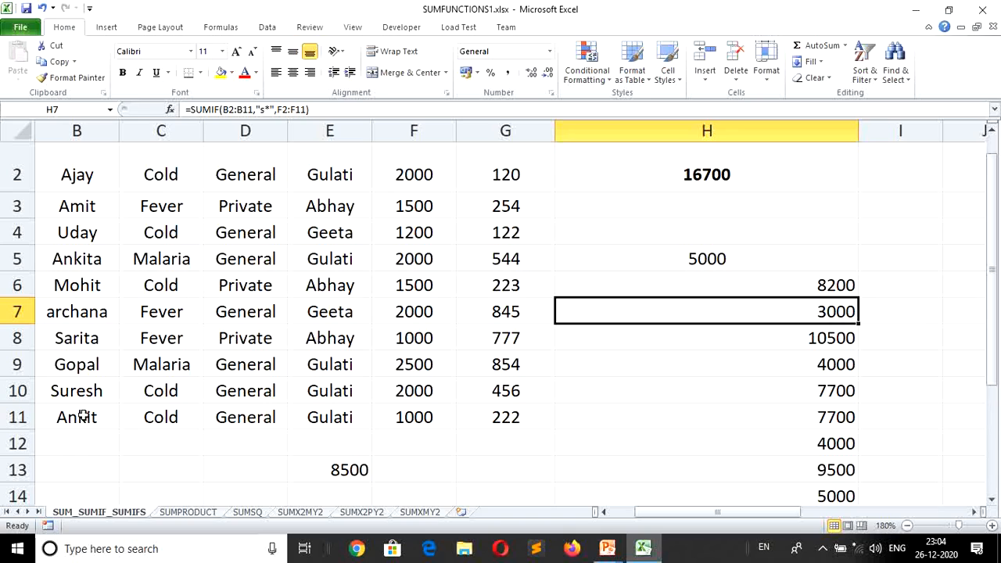
key("Up")
key("Up")
key("Up")
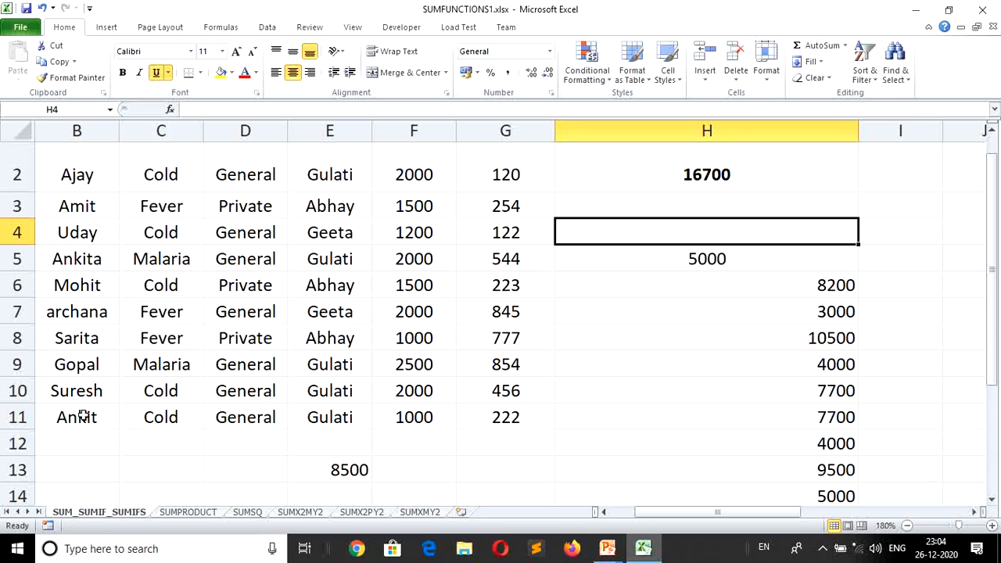
key("Down")
key("Up")
key("Up")
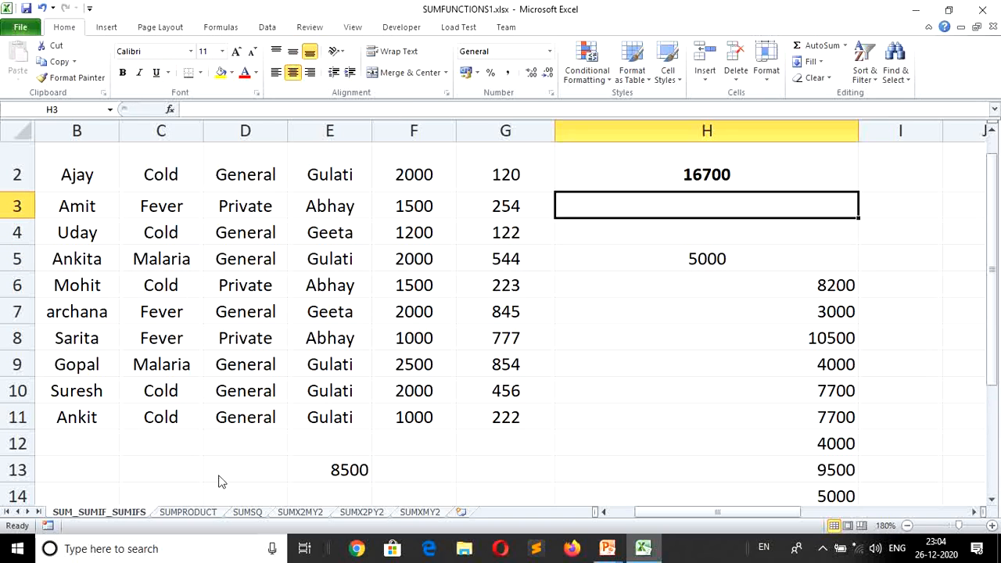
Step: Enter a SUMIF formula in G13 that totals the fees F2:F11 with the criterion "<>1500"
left_click(494, 476)
type("=")
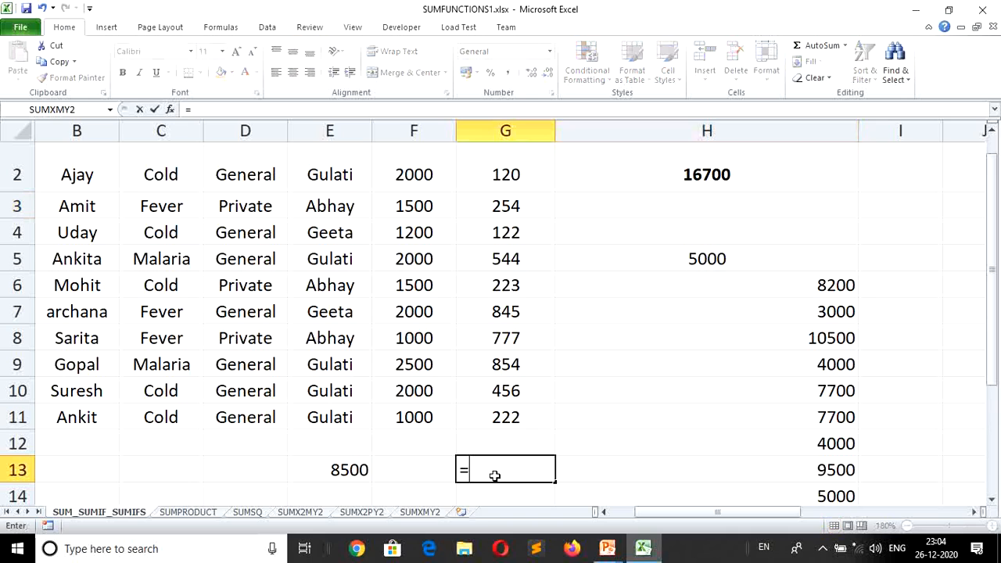
type("sum")
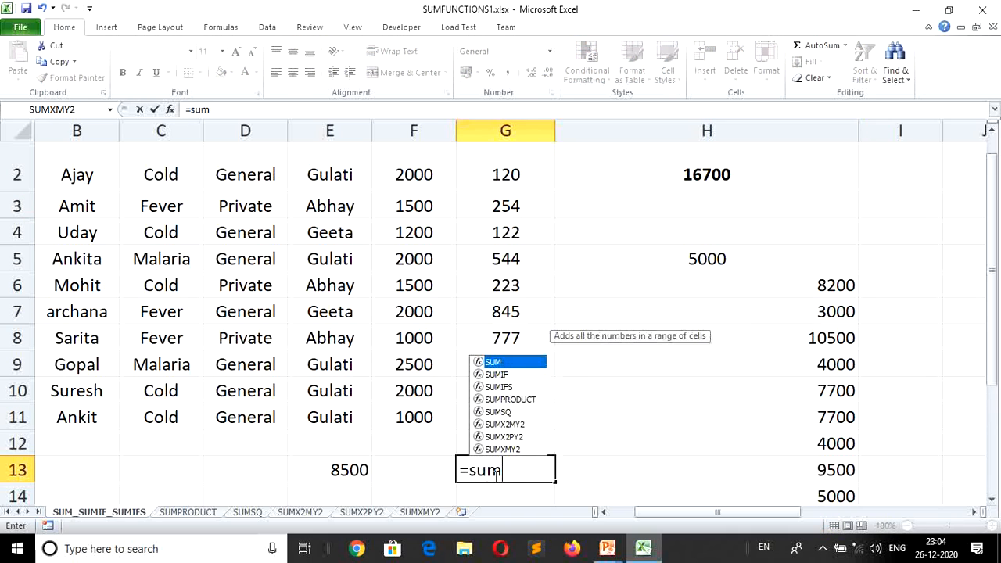
type("if(")
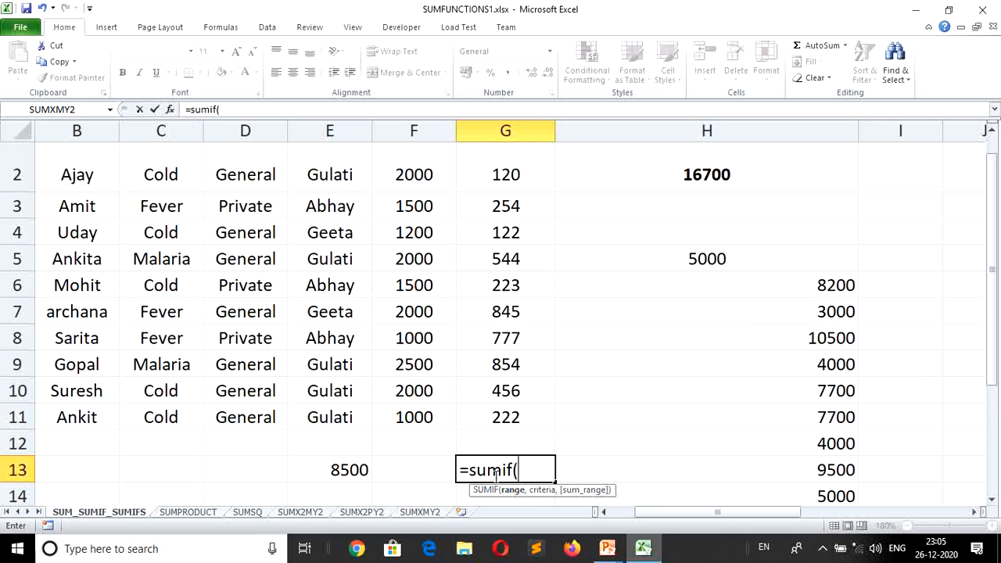
left_click(417, 177)
key("shift+Down")
key("shift+Down")
key("shift+Down")
key("shift+Down")
key("shift+Down")
key("shift+Down")
key("shift+Down")
key("shift+Down")
key("shift+Down")
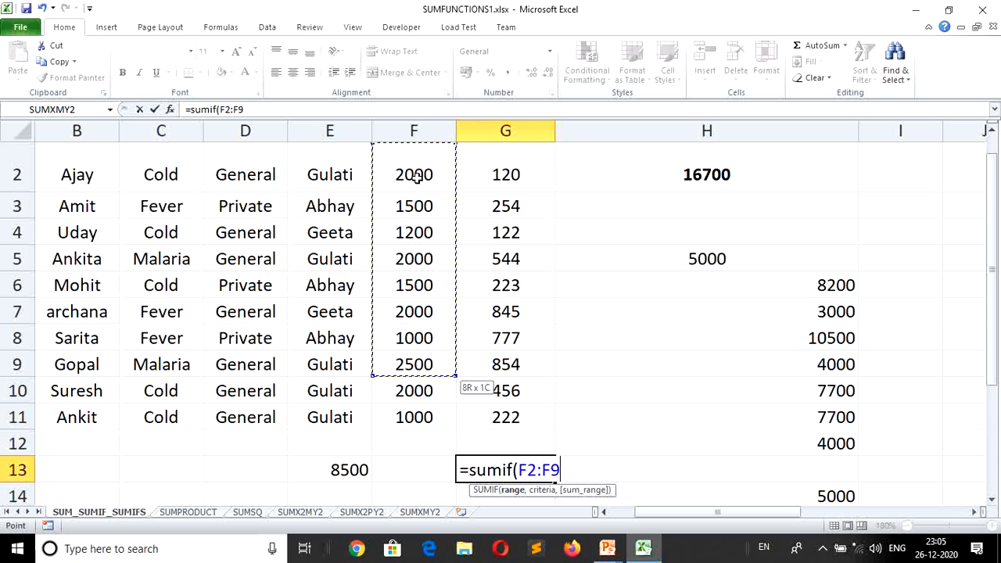
type(",")
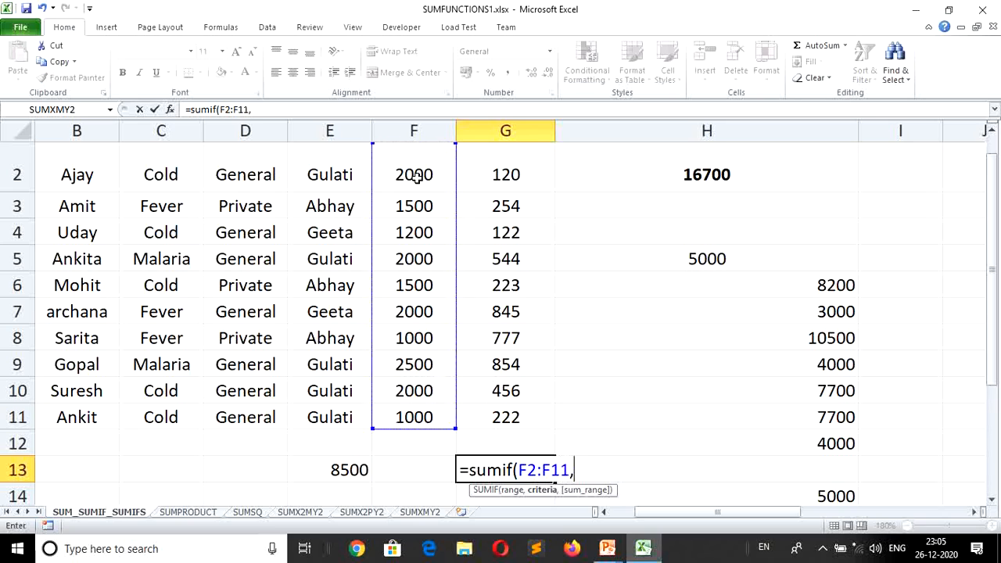
type("\"<>1500\"")
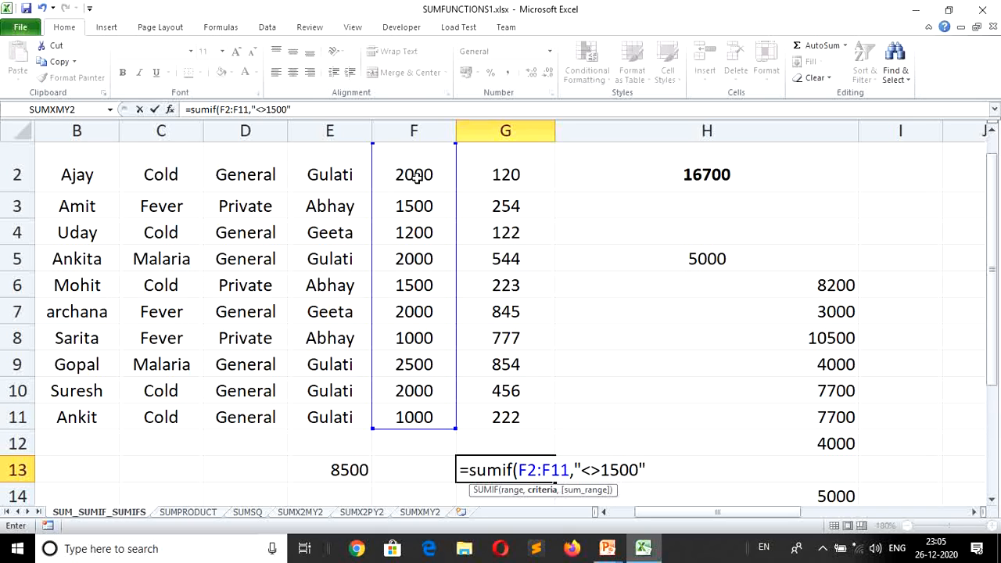
key("Return")
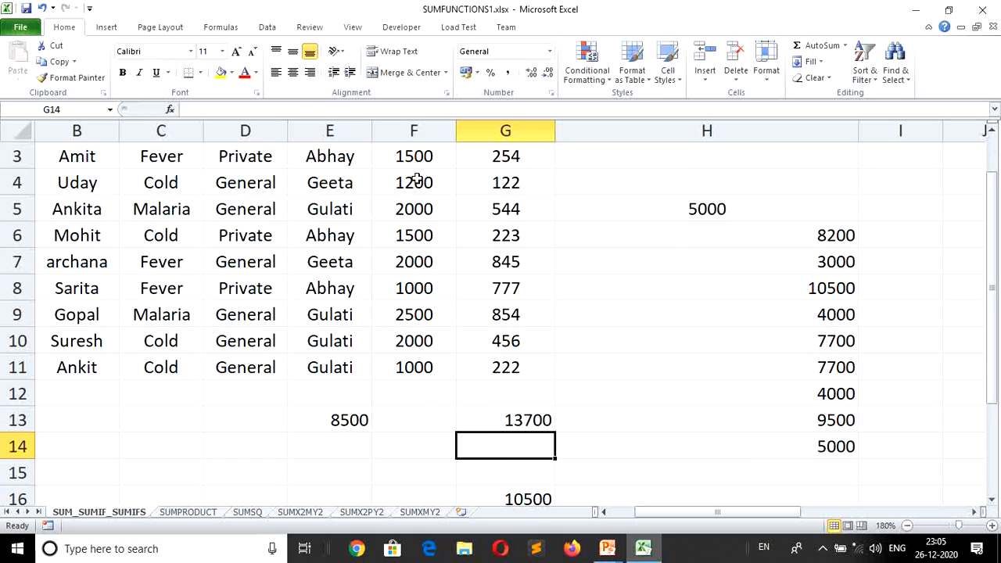
Step: Review the SUMIF formula in G13 and compare its result with the overall fee total in H2
left_click(507, 420)
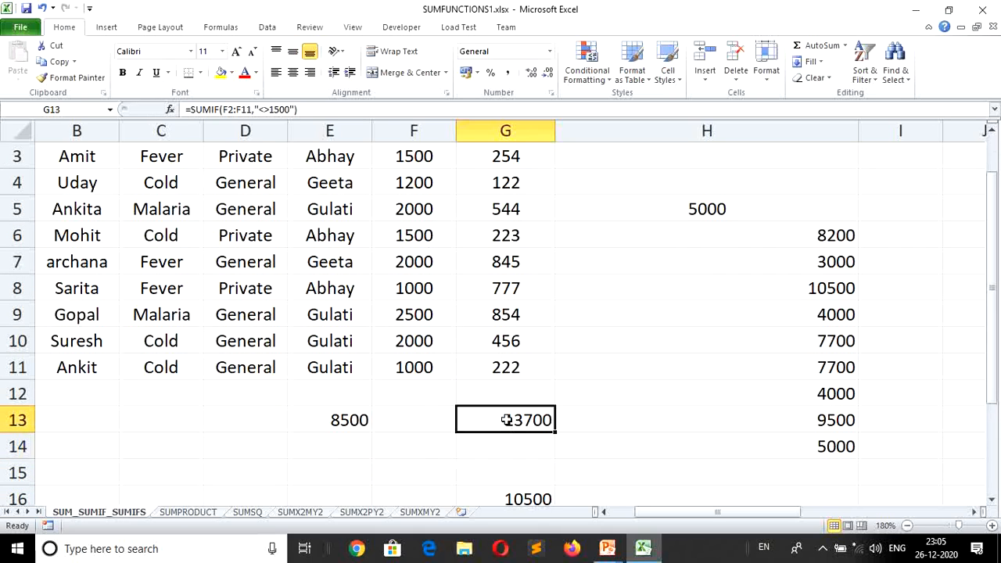
key("Up")
key("Up")
key("Up")
key("Up")
key("Up")
key("Up")
key("Up")
key("Up")
key("Up")
key("Up")
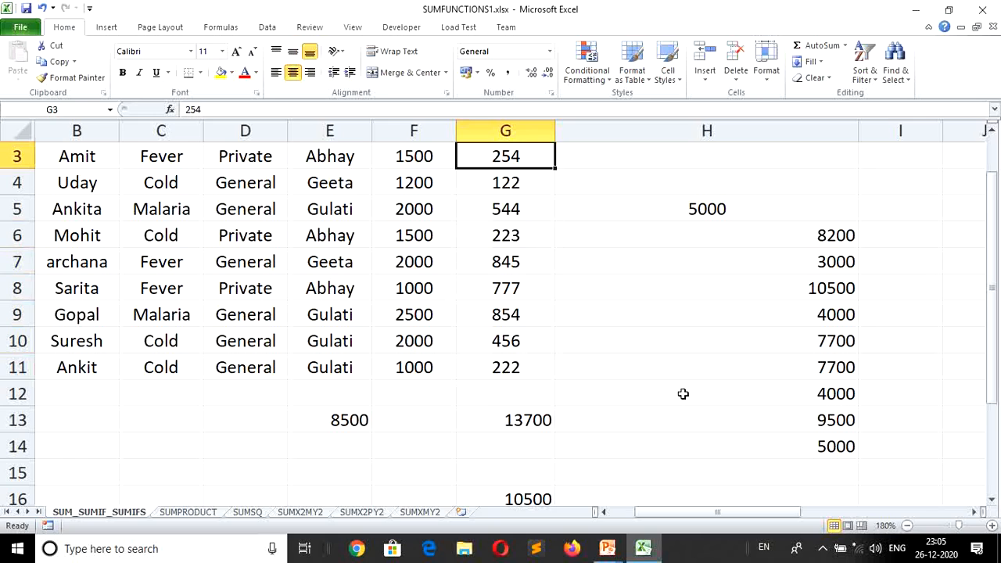
left_click(683, 393)
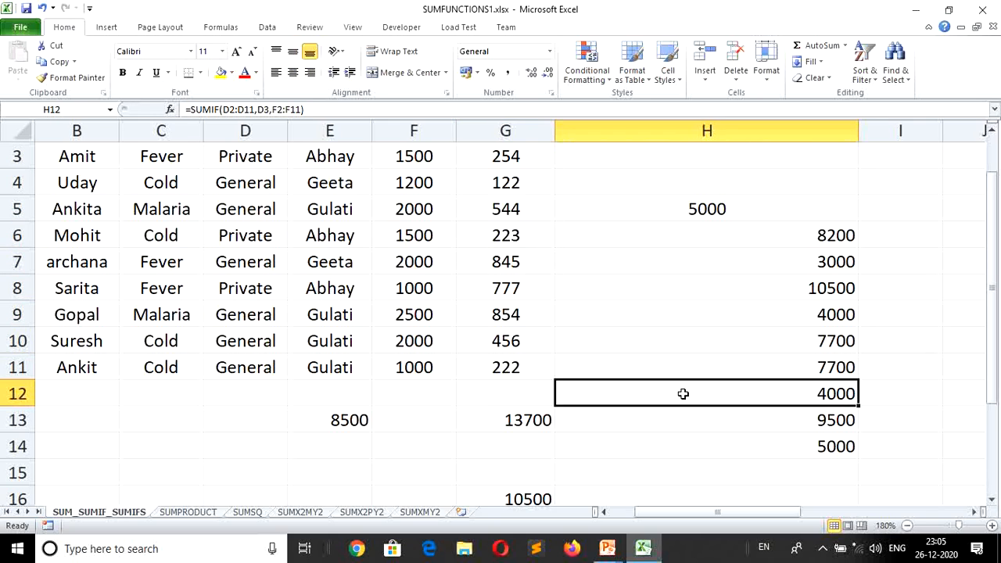
key("Up")
key("Up")
key("Up")
key("Up")
key("Up")
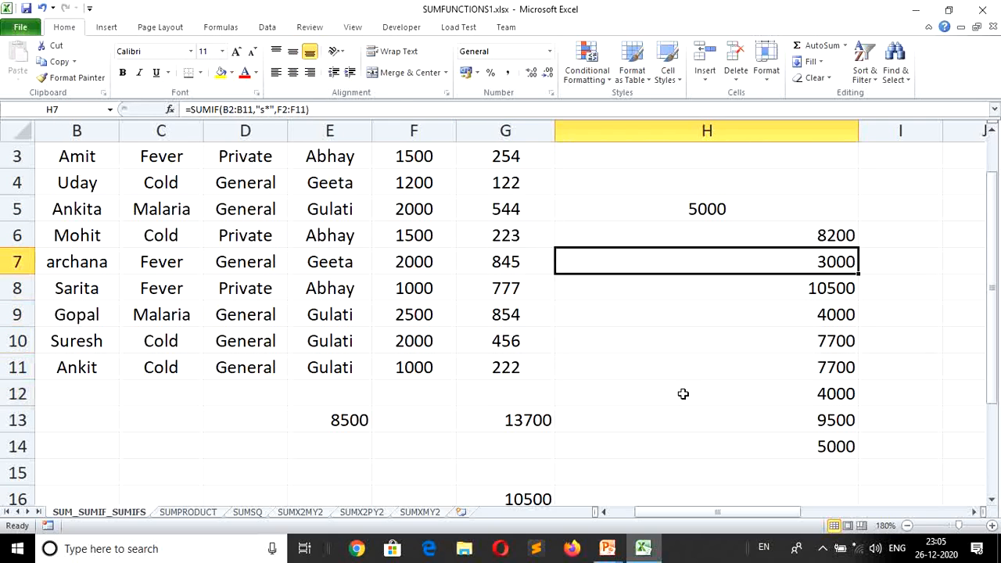
key("Up")
key("Up")
key("Up")
key("Up")
key("Up")
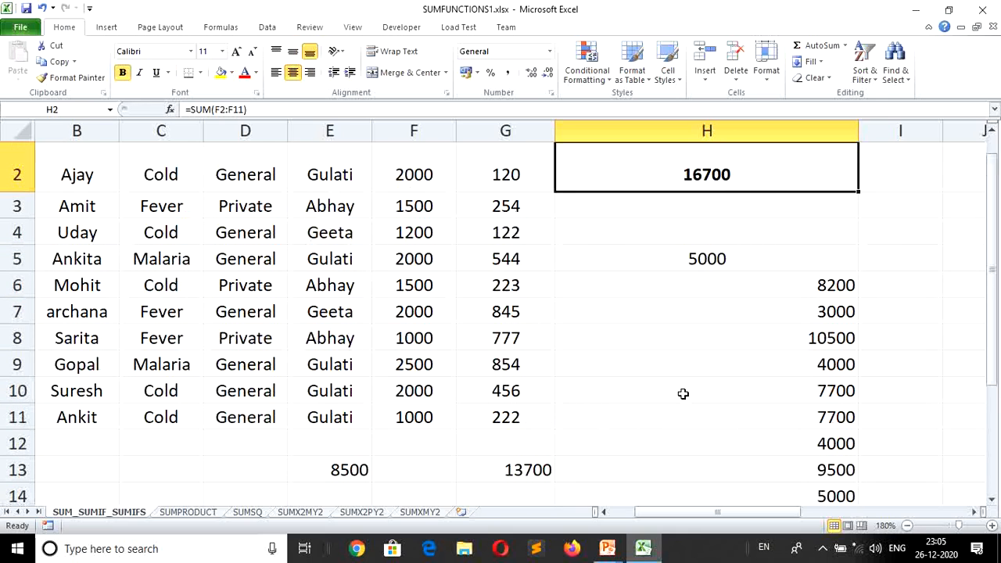
key("Down")
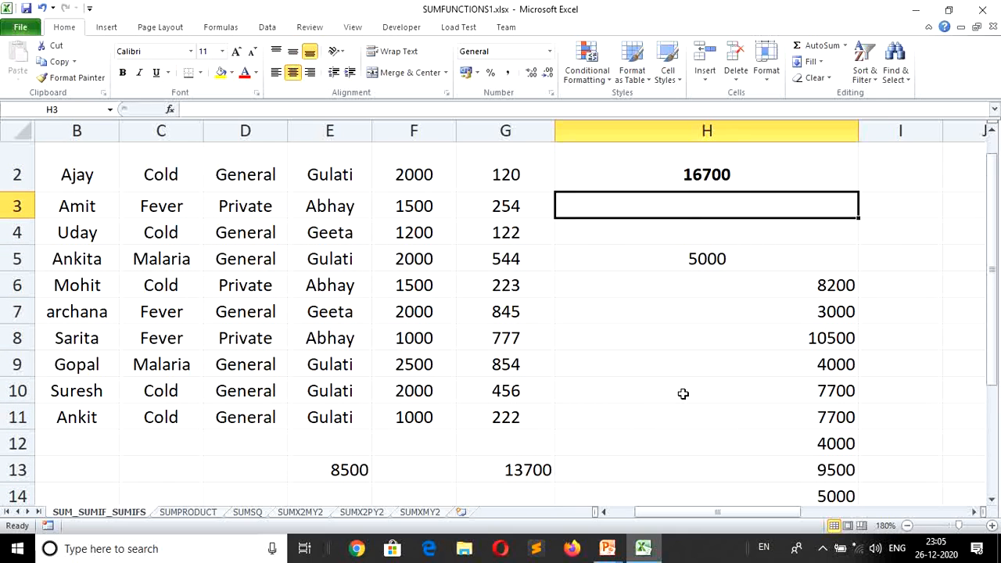
key("Up")
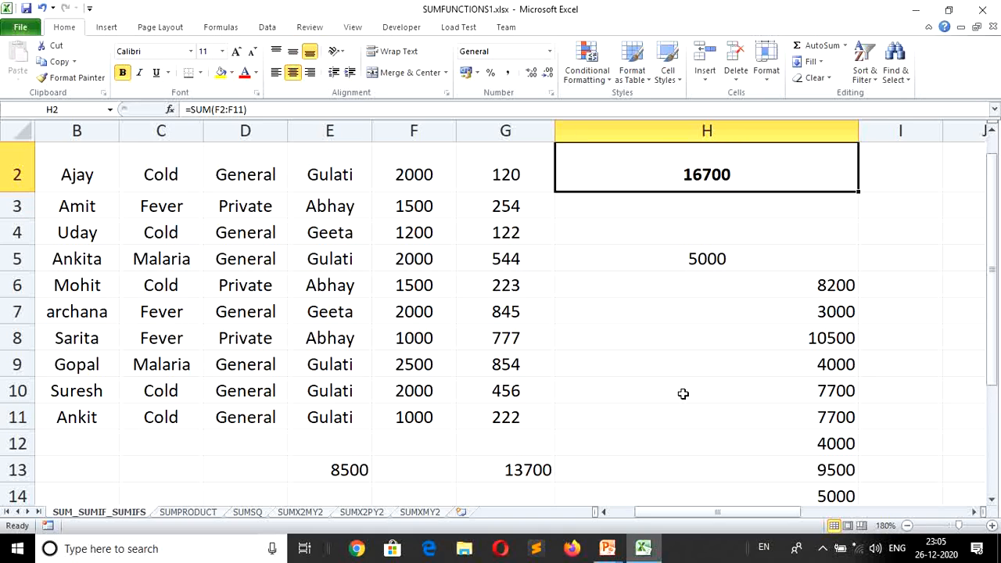
Step: Check the excluded 1500 fees in F3 and F6, and switch to the SUMIFS function slide in PowerPoint
left_click(417, 206)
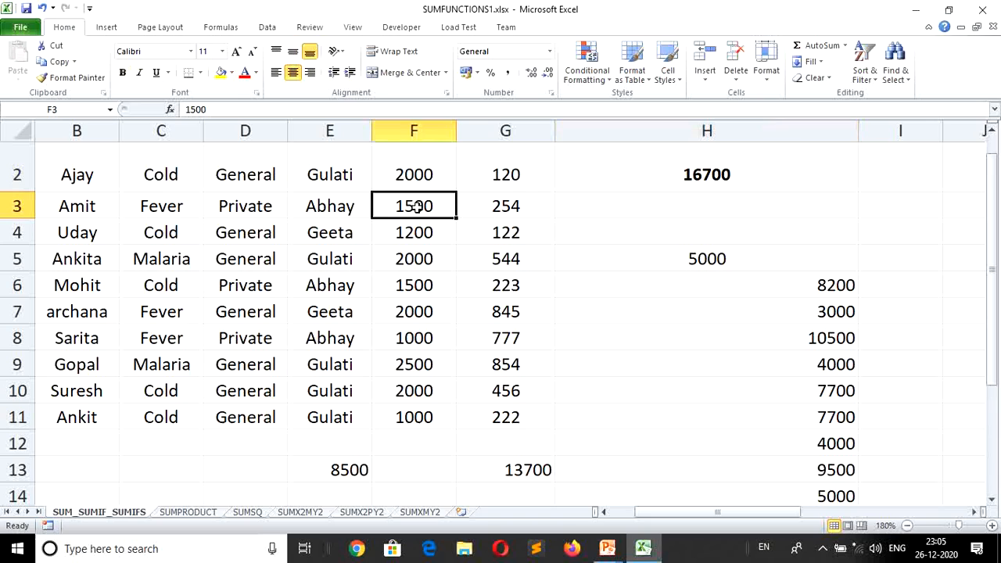
left_click(417, 285)
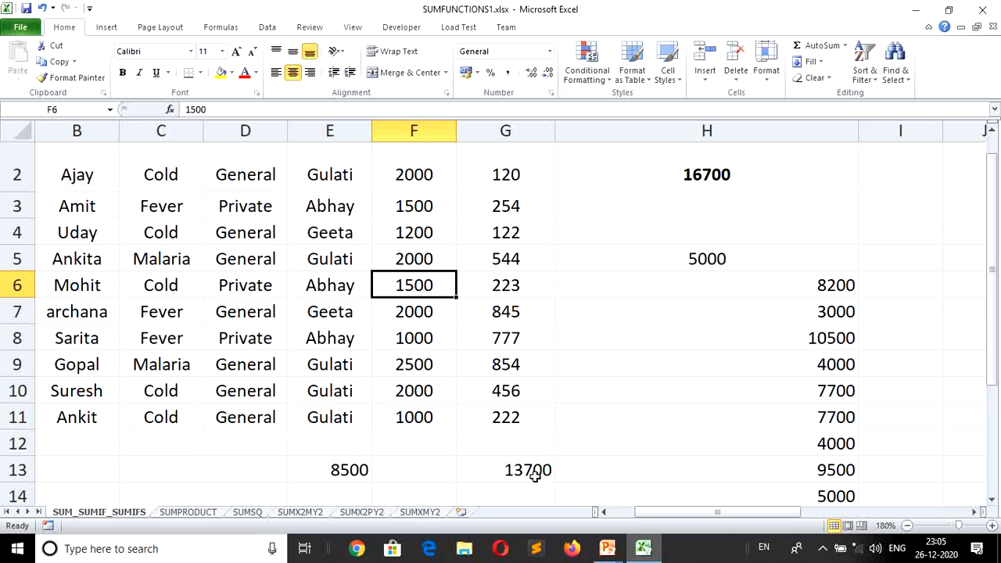
left_click(612, 446)
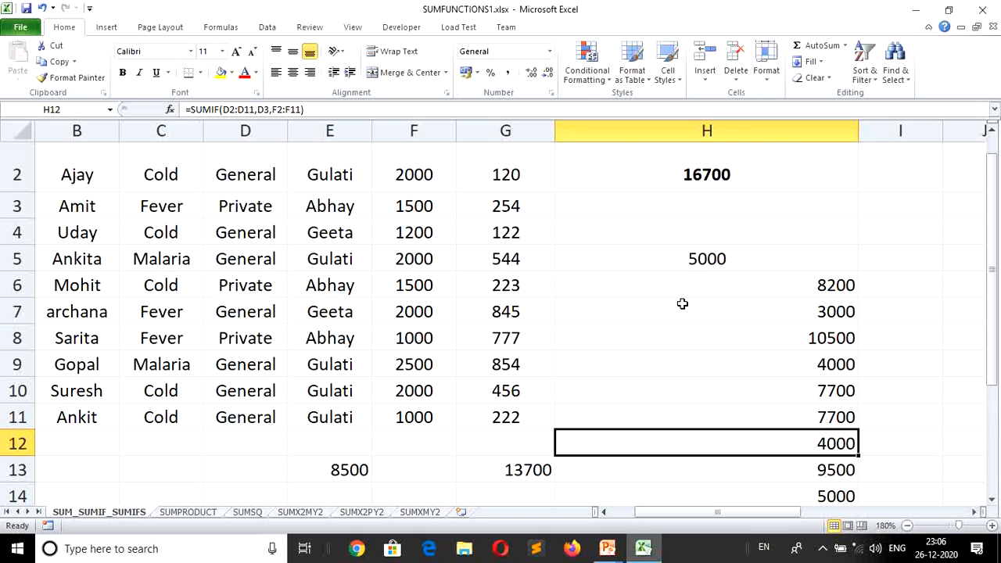
key("alt+Tab")
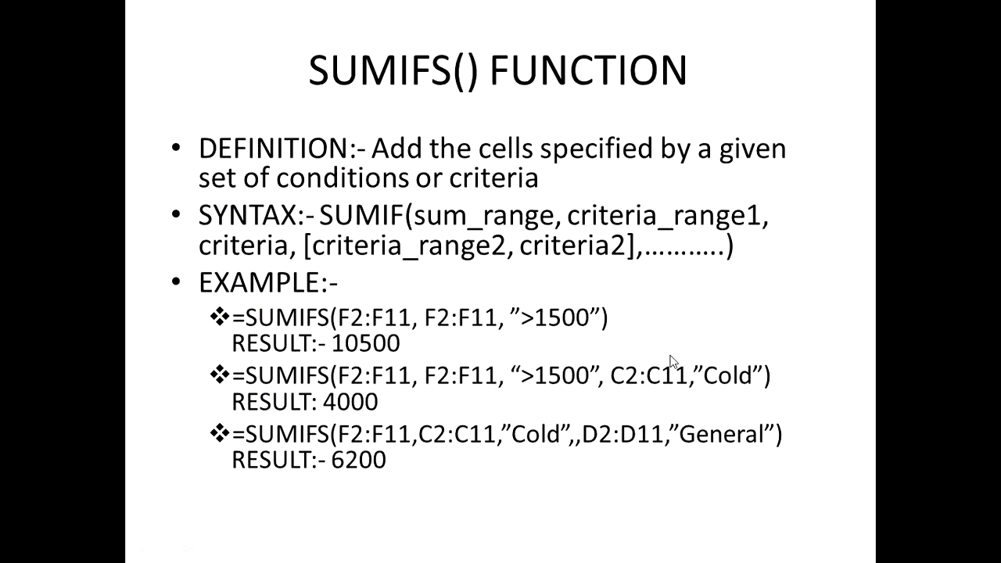
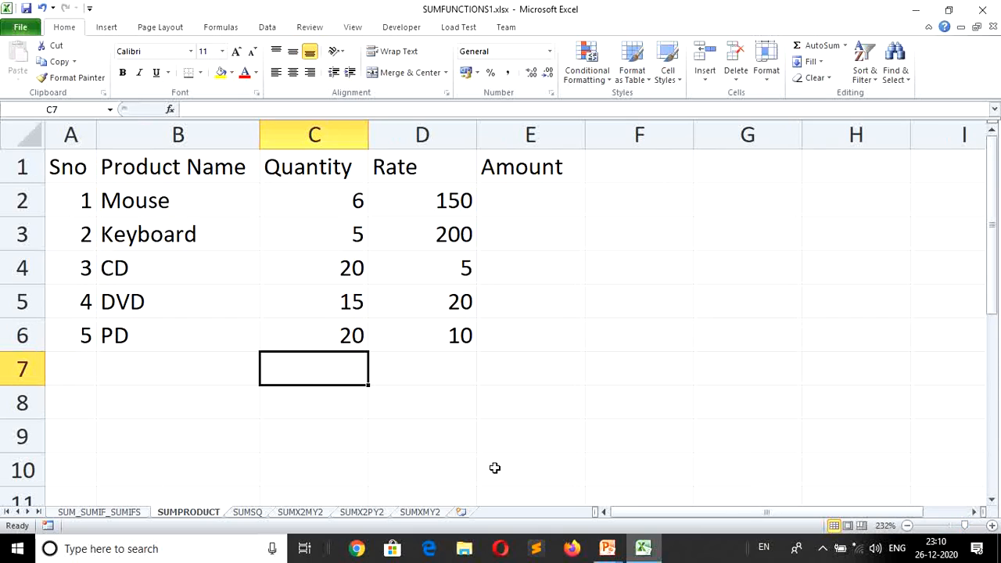
Step: Enter a SUMPRODUCT formula in C8 of the SUMPRODUCT sheet using only the quantities C2:C6
left_click(275, 410)
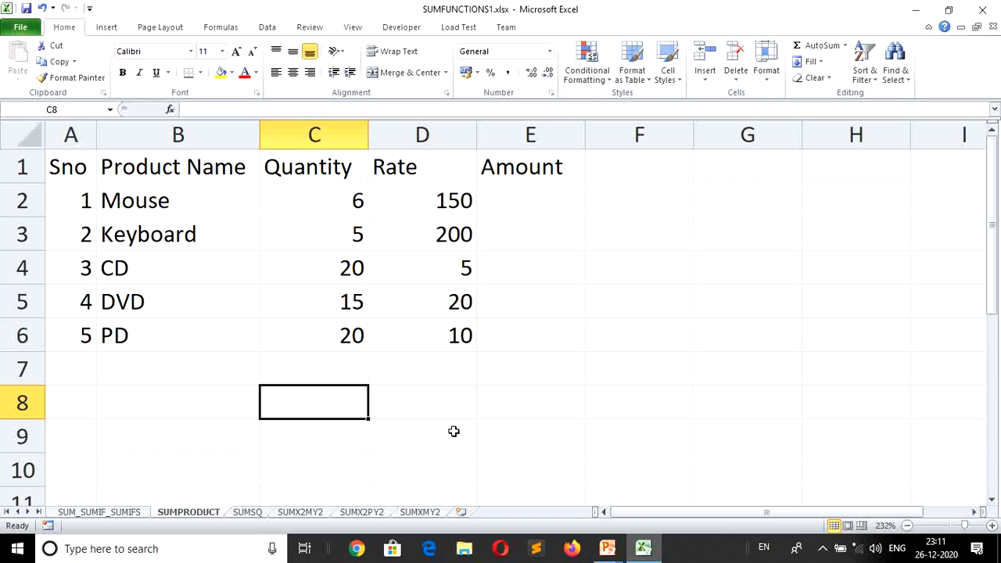
type("=")
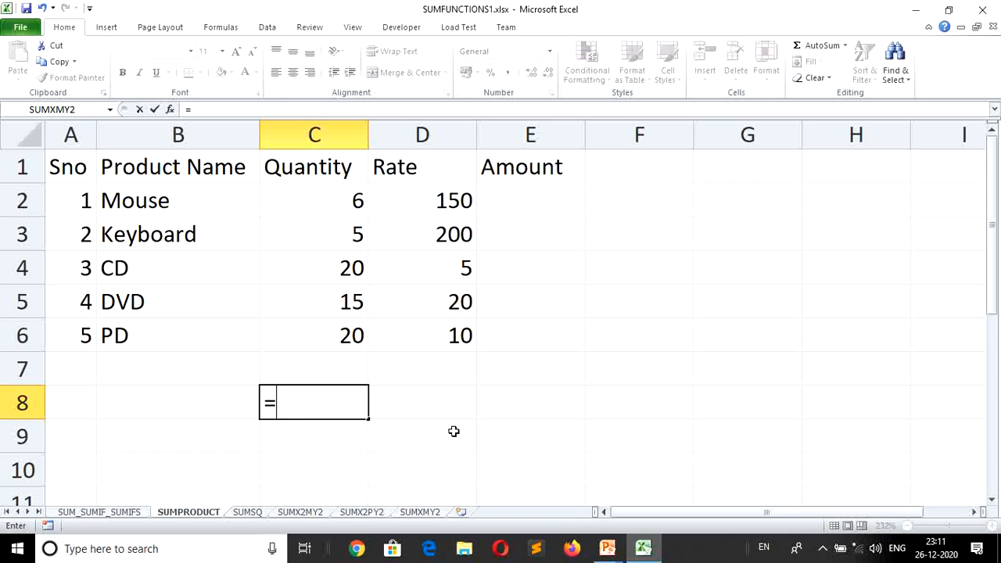
type("sump")
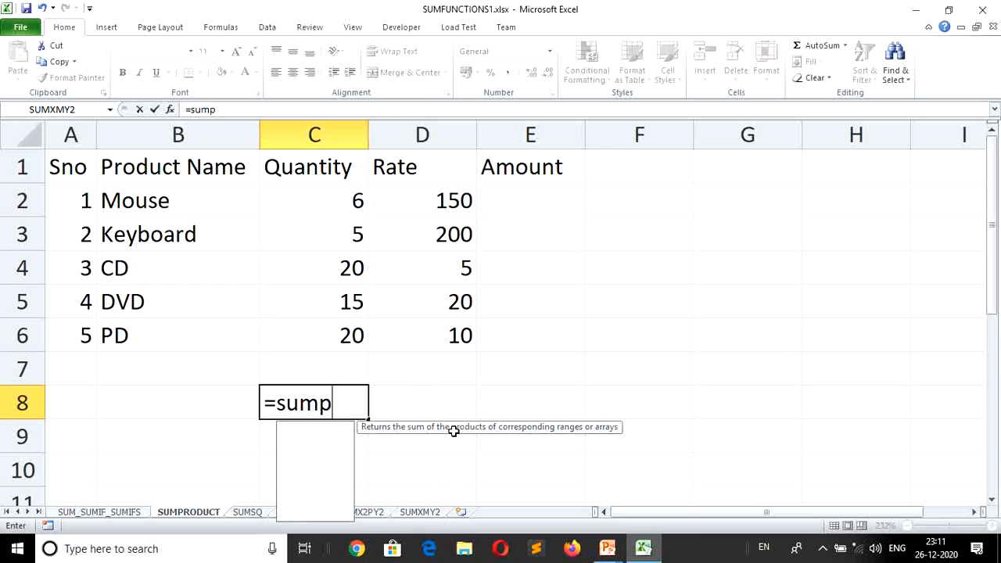
type("roduct")
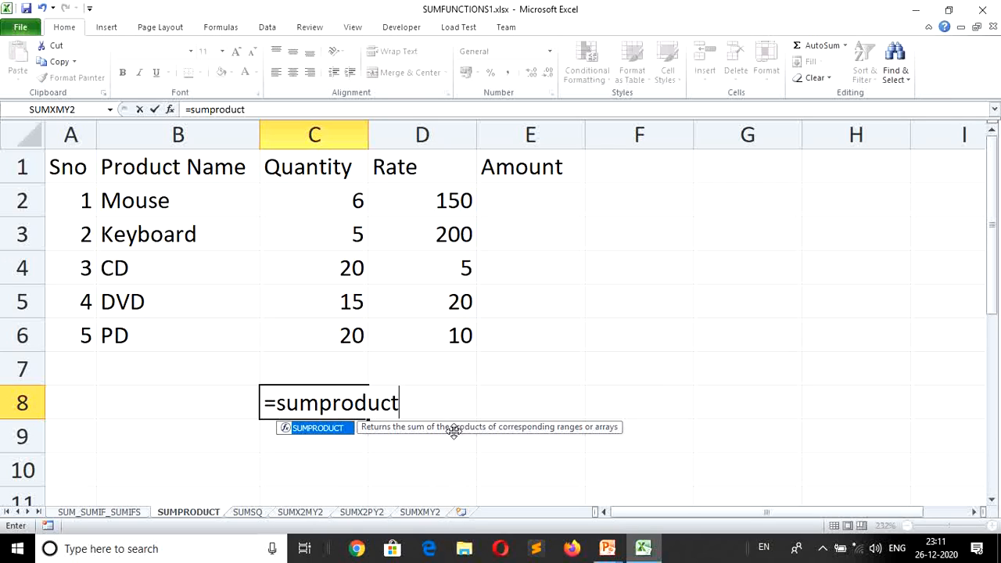
type("(")
left_click(318, 201)
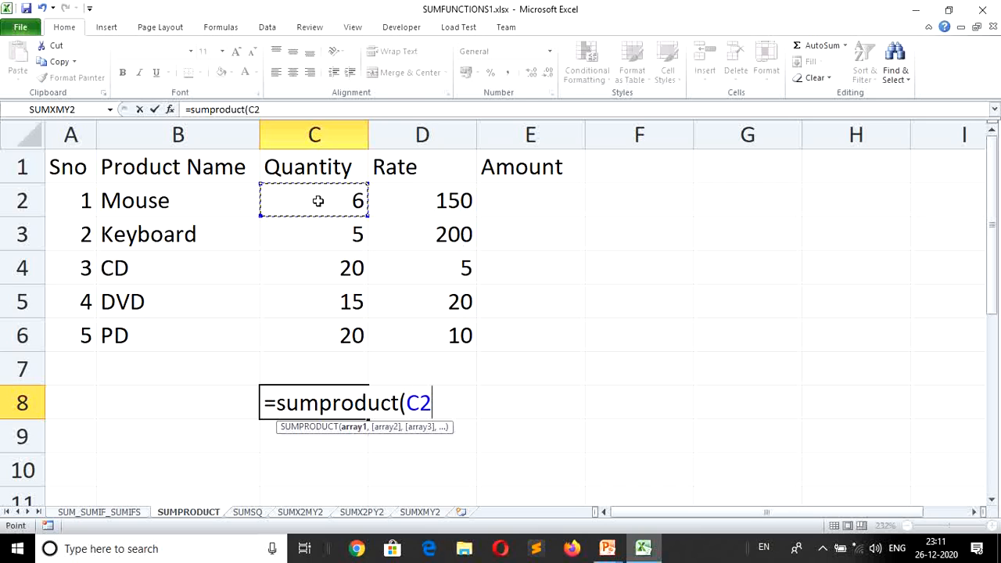
key("shift+Down")
key("shift+Down")
key("shift+Down")
key("shift+Down")
key("shift+Down")
key("shift+Up")
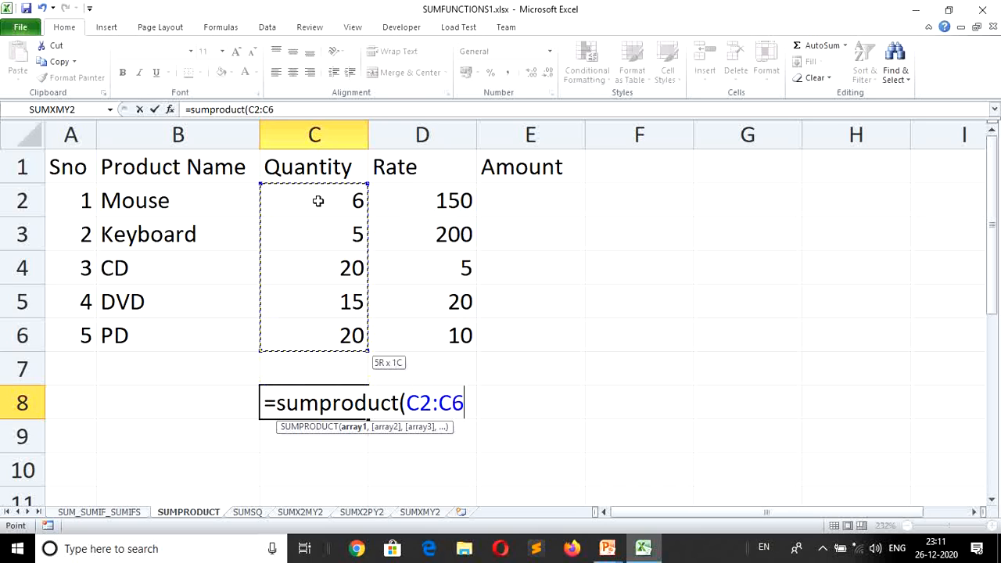
key("Return")
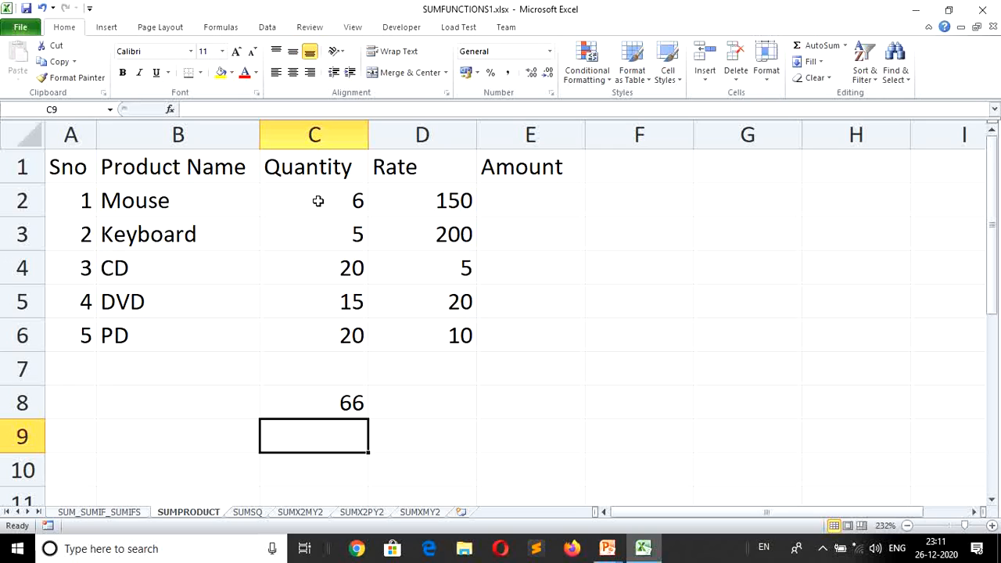
Step: Enter a SUM formula in C9 that adds the quantities C2:C6, for comparison with the SUMPRODUCT in C8
type("=")
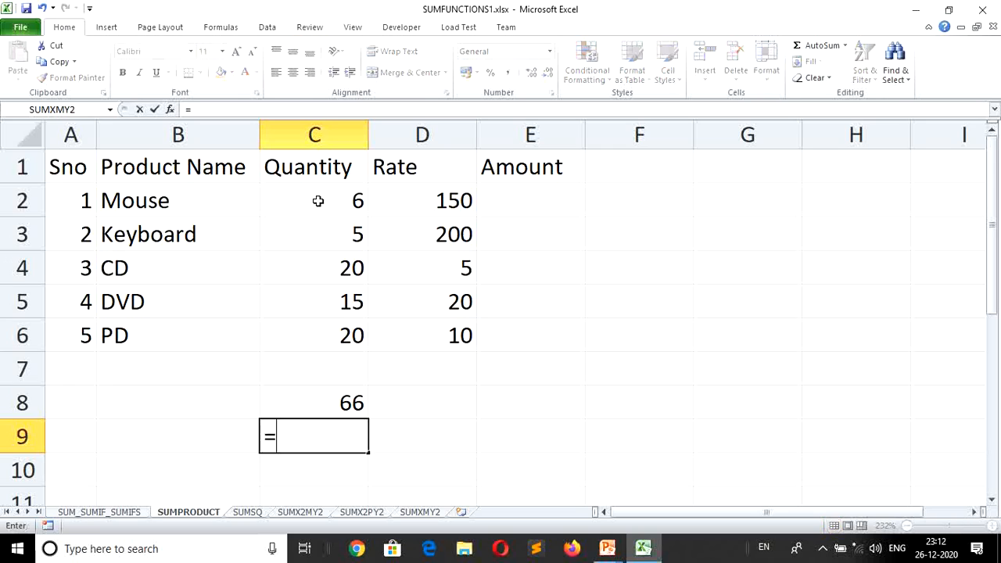
type("sum(")
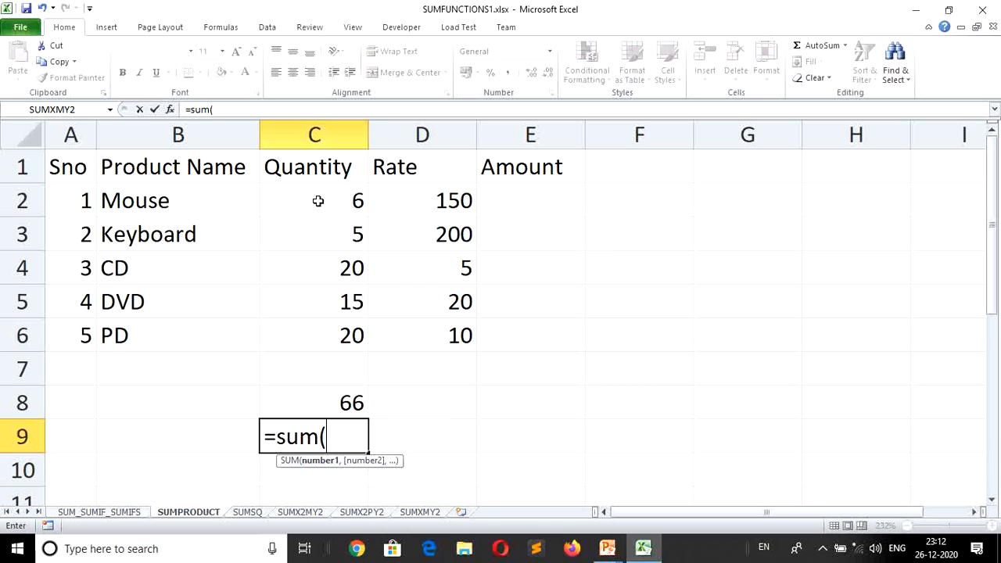
left_click(304, 194)
key("shift+Down")
key("shift+Down")
key("shift+Down")
key("shift+Down")
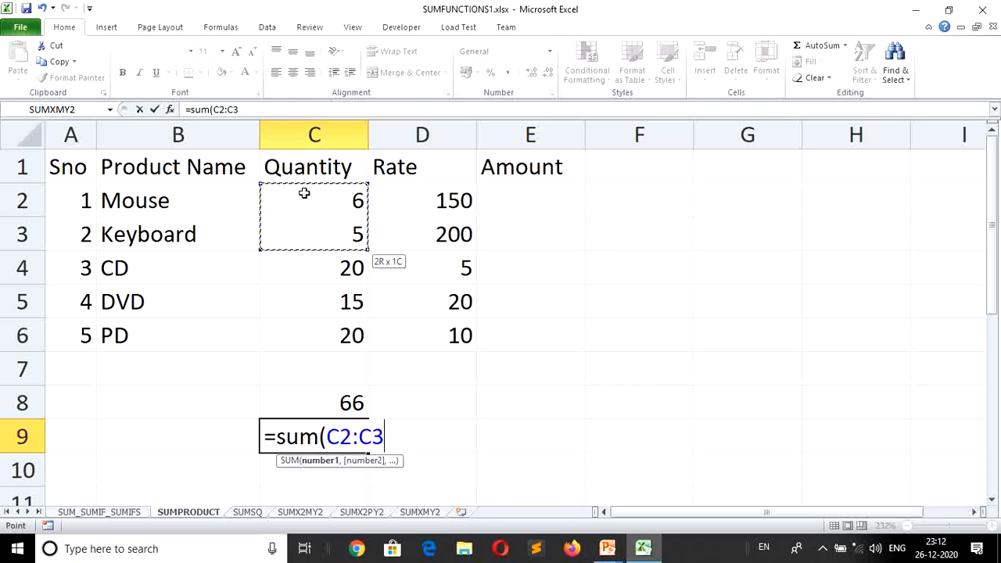
key("Return")
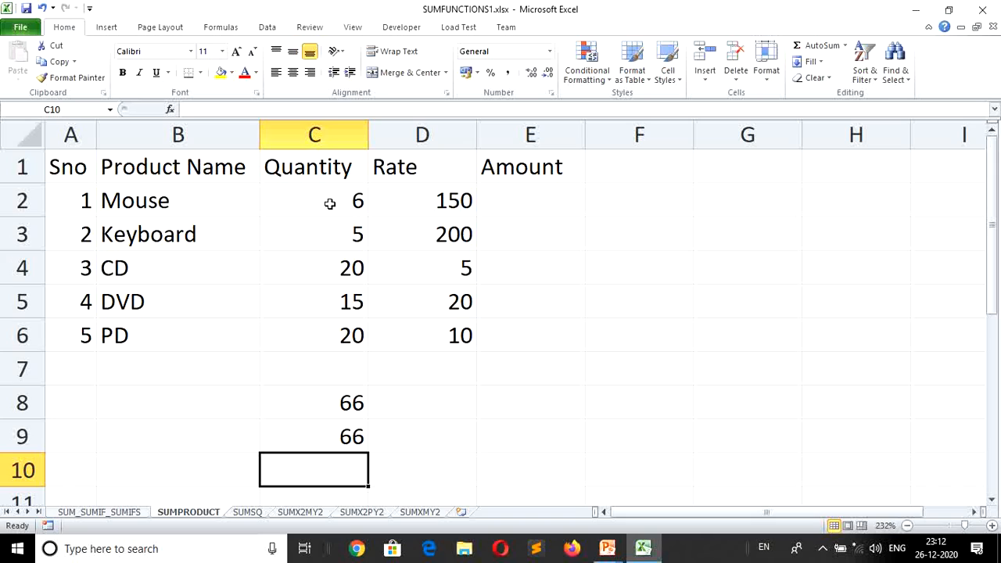
Step: Enter a SUMPRODUCT formula in E9 that multiplies the quantities C2:C6 by the rates D2:D6 and sums the products
left_click(525, 411)
key("Down")
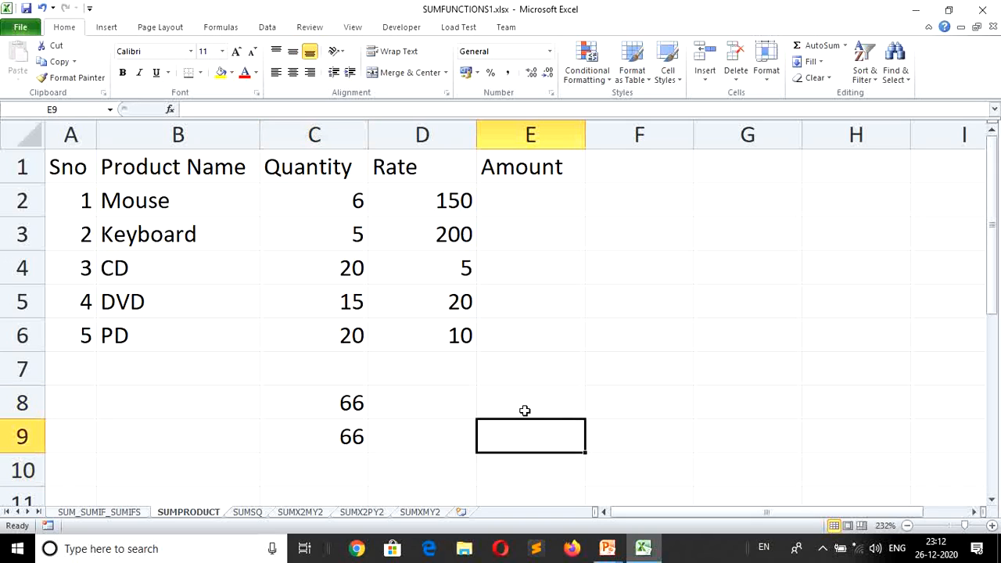
type("=su")
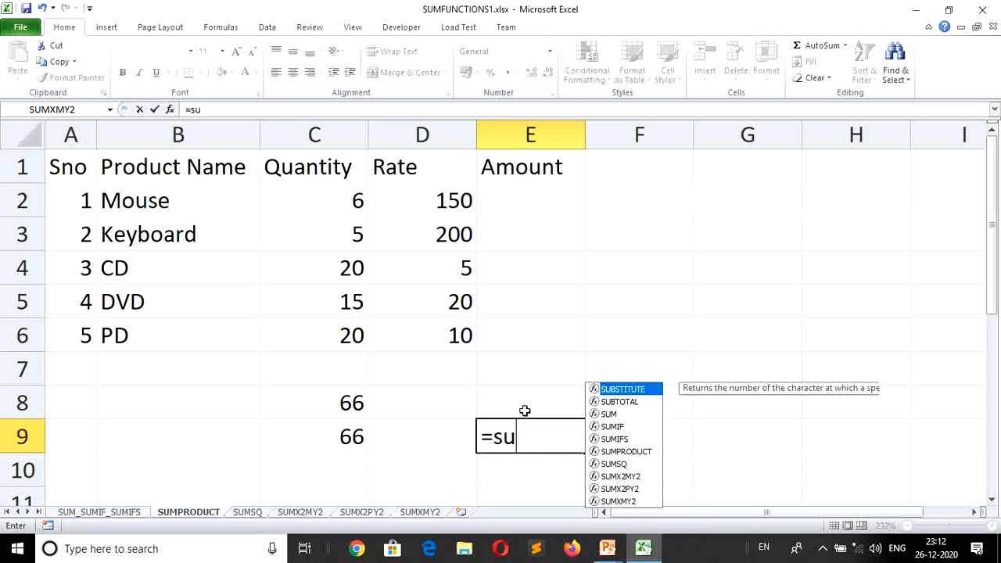
type("mpro")
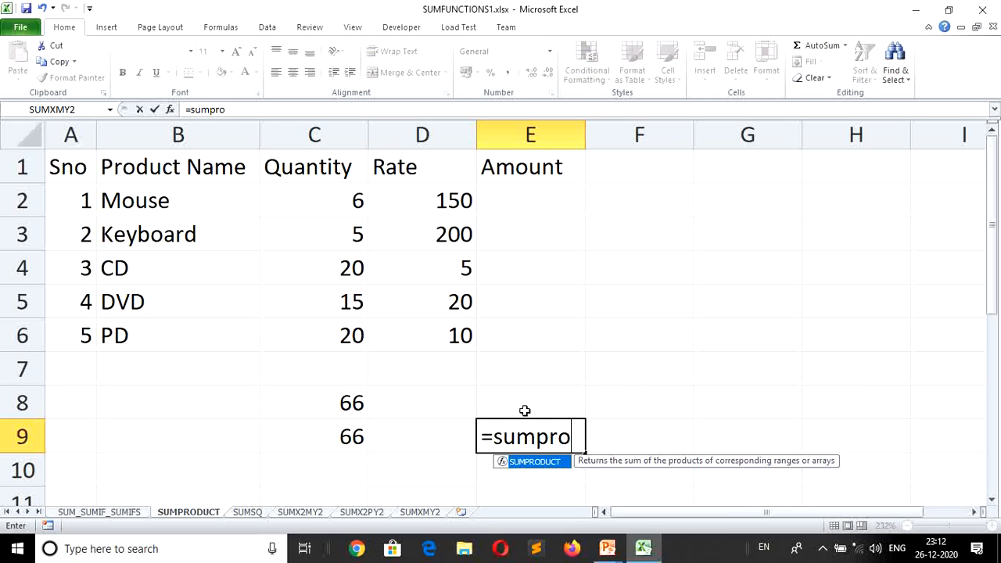
type("duct")
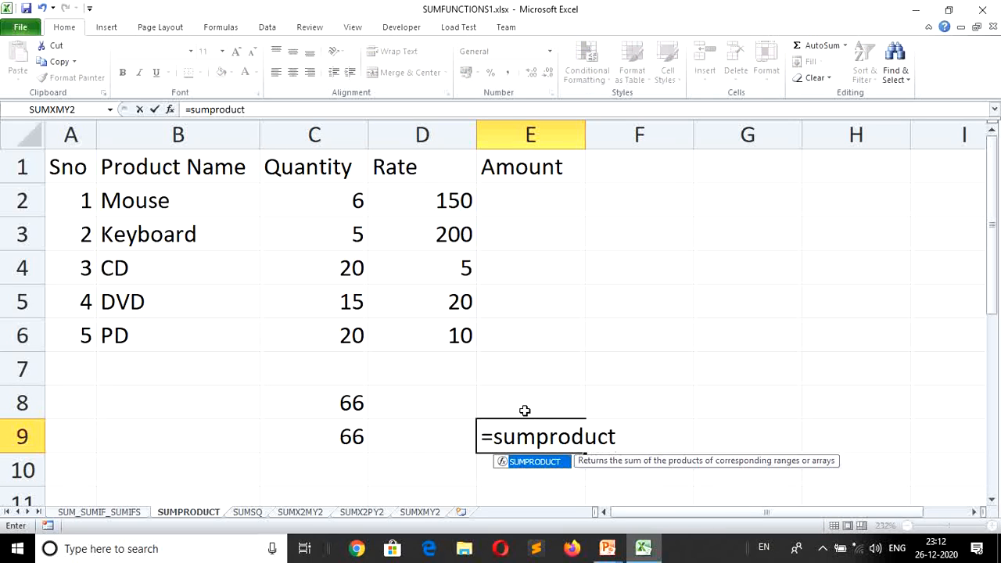
type("(")
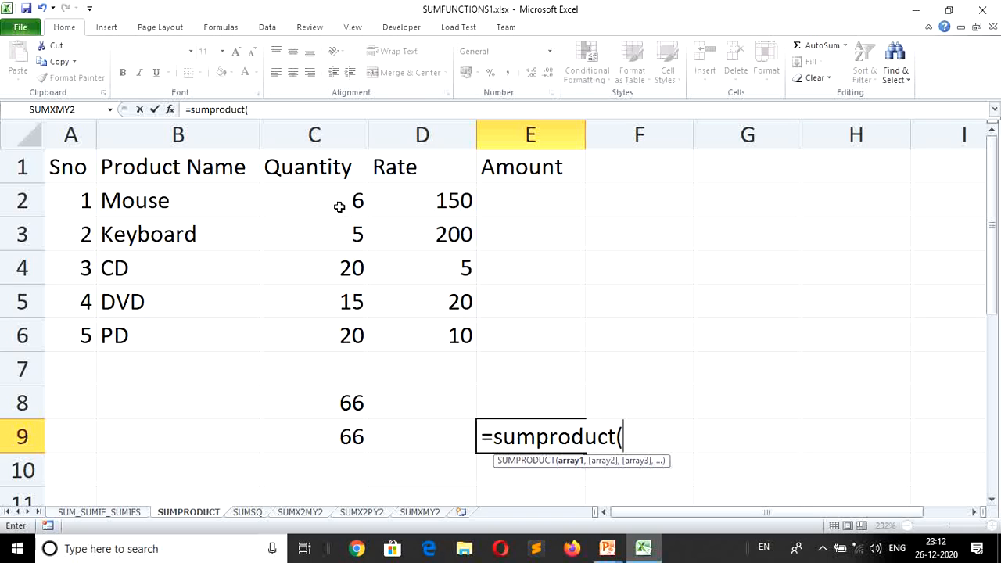
left_click_drag(333, 197, 332, 336)
type(",")
left_click(415, 208)
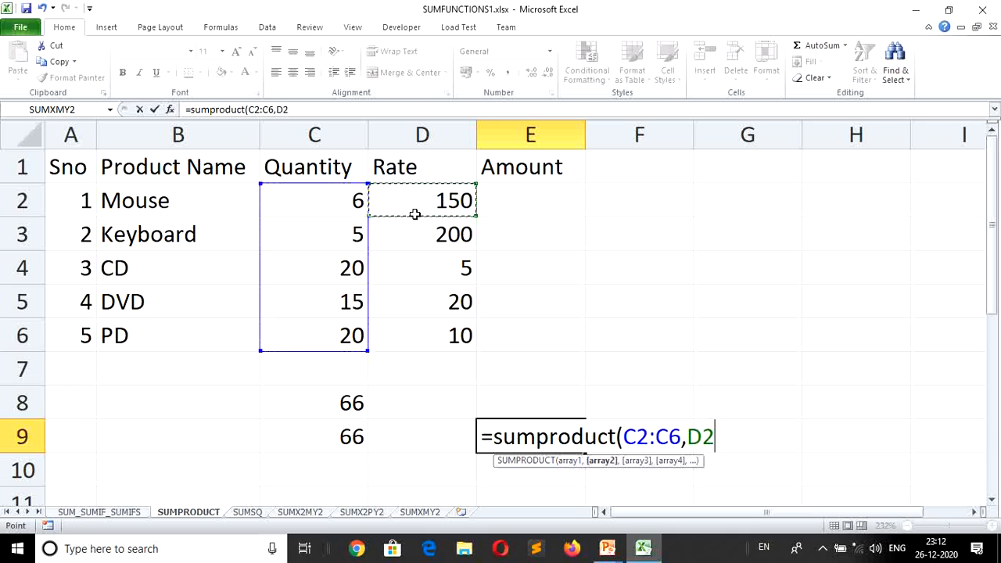
key("shift+Down")
key("shift+Down")
key("shift+Down")
key("shift+Down")
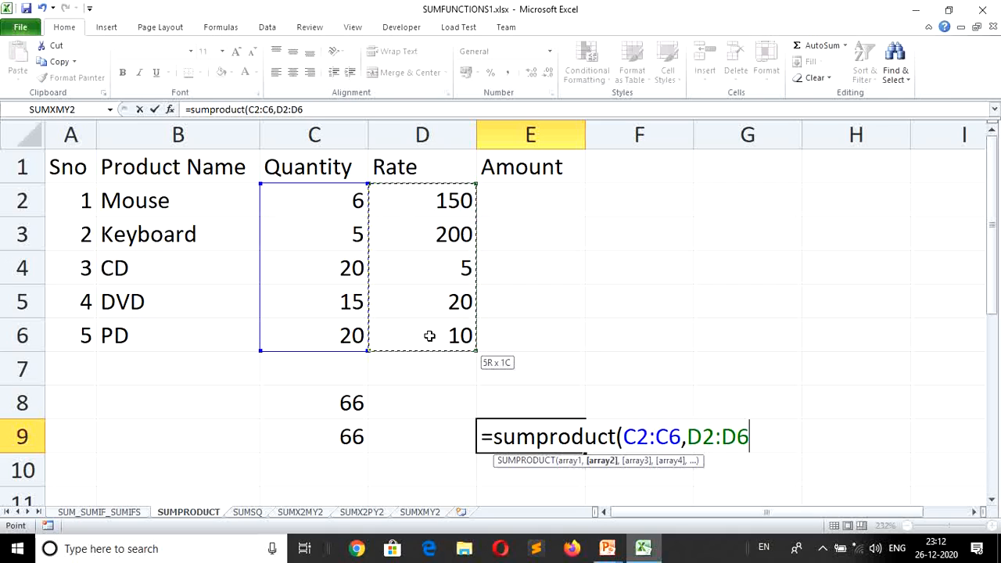
key("Return")
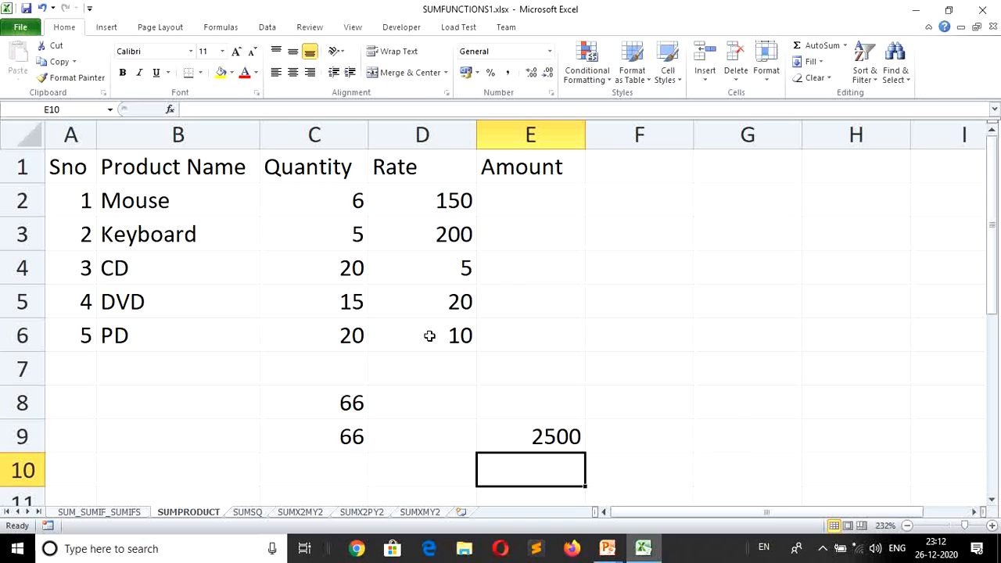
Step: Enter the formula =C2*D2 in E2 to calculate the Mouse amount from its quantity and rate
left_click(541, 200)
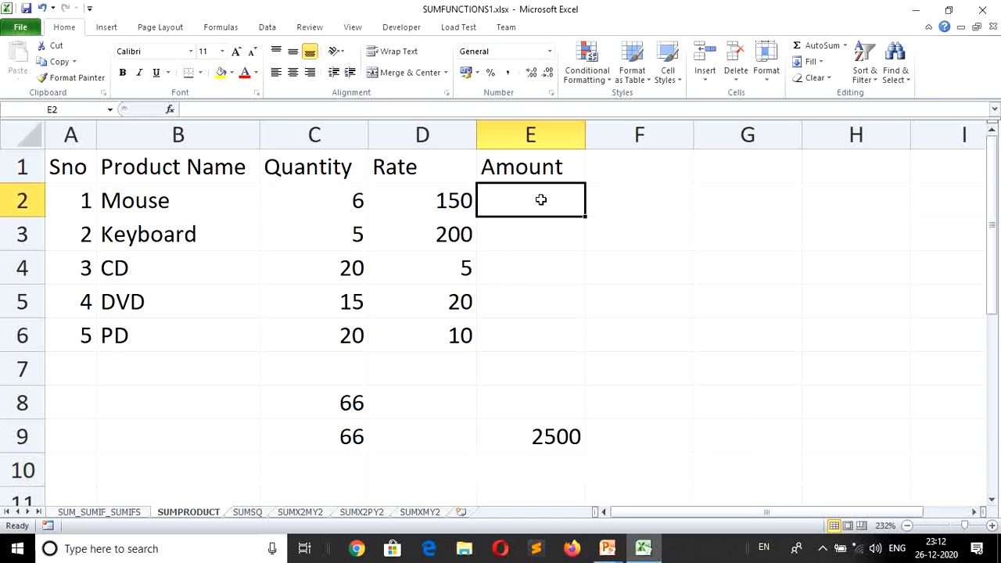
type("=")
key("Left")
key("Left")
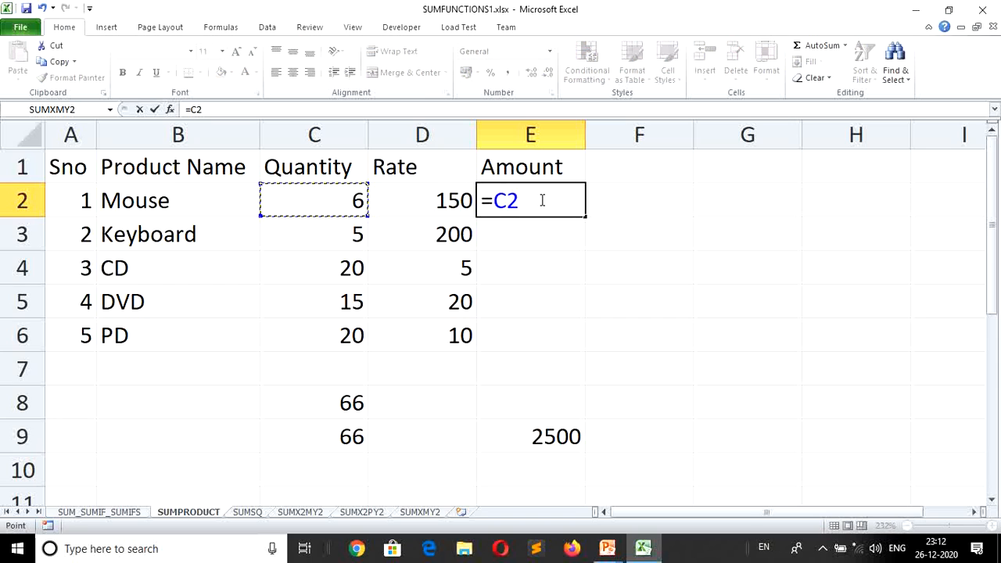
type("*")
key("Left")
key("Return")
Step: Fill the amount formula from E2 down through E6 for the remaining products
left_click(540, 200)
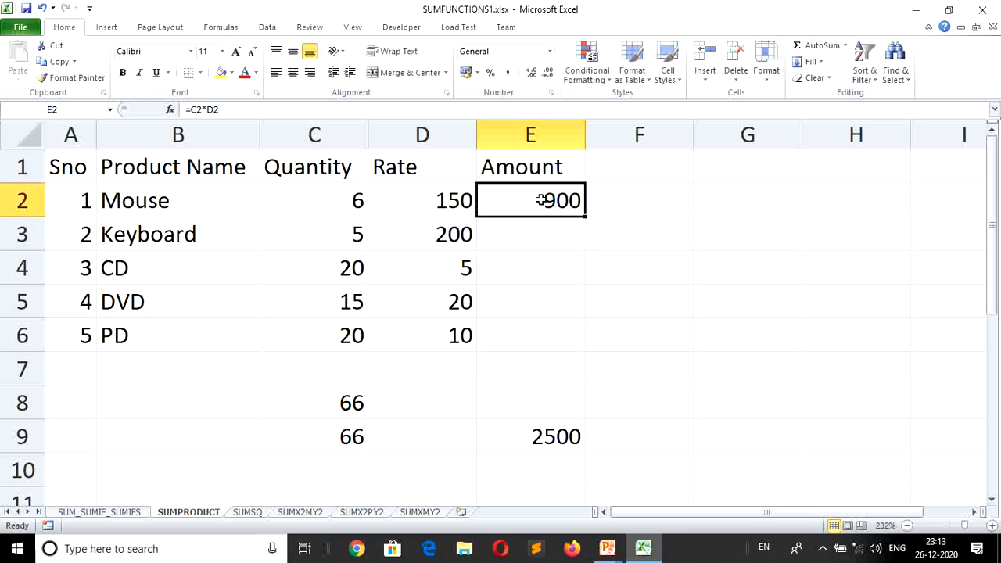
key("shift+Down")
key("shift+Down")
key("shift+Down")
key("shift+Down")
key("ctrl+d")
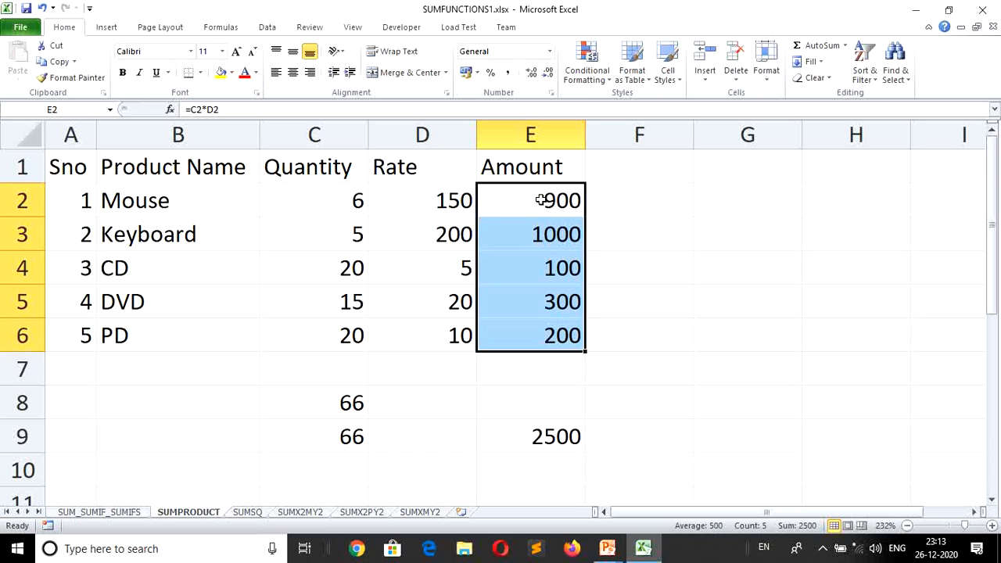
Step: Add an AutoSum total of the amounts E2:E6 in E7
key("shift+Down")
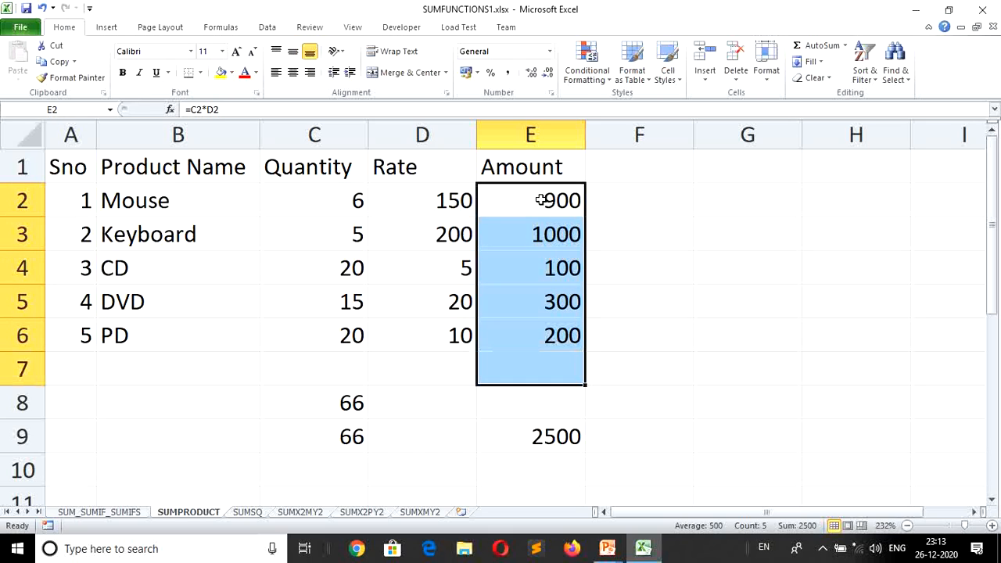
left_click(798, 48)
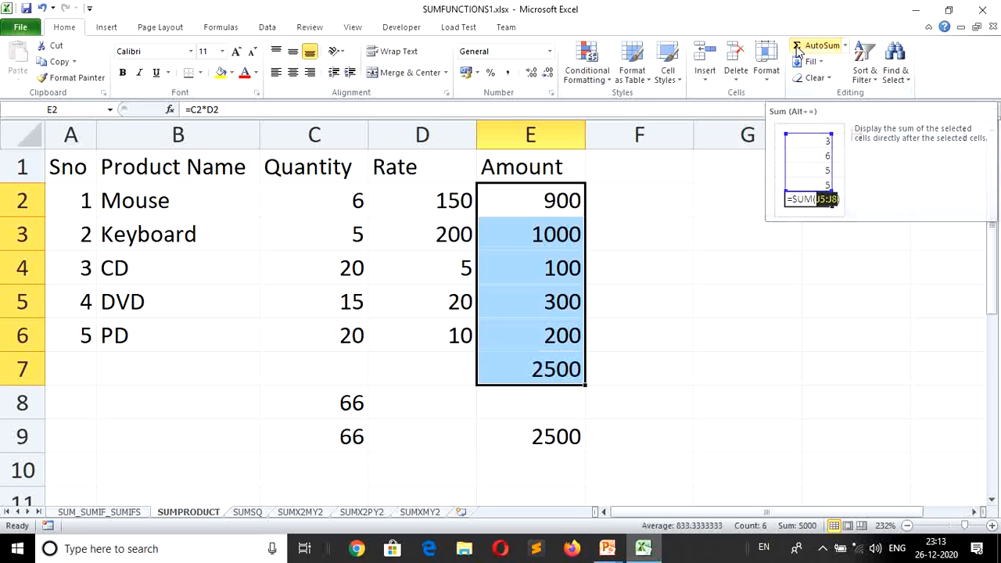
left_click(673, 354)
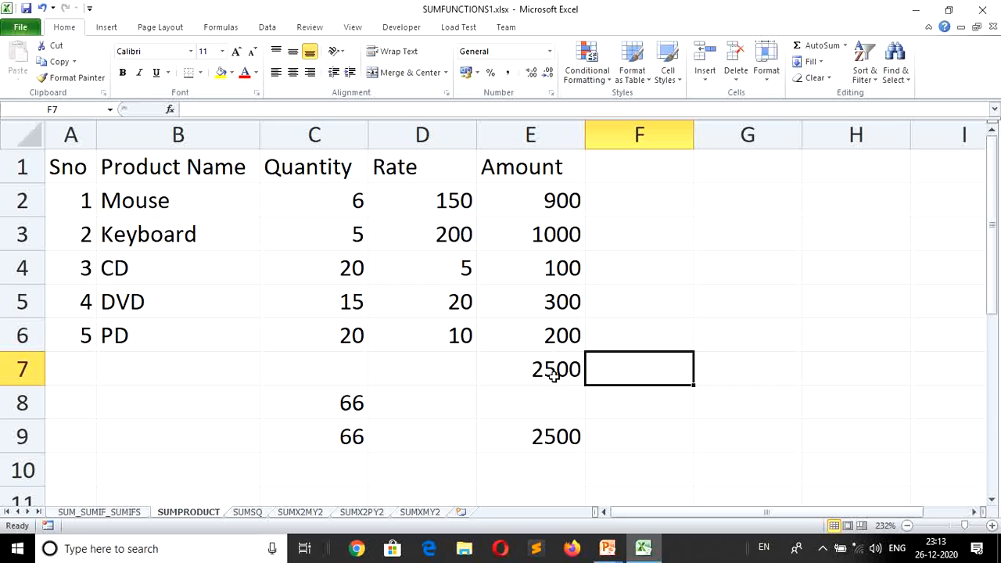
Step: Review the SUMPRODUCT formula in E9, and switch to the PowerPoint slide show, advancing to the SUMSQ function slide
left_click(542, 437)
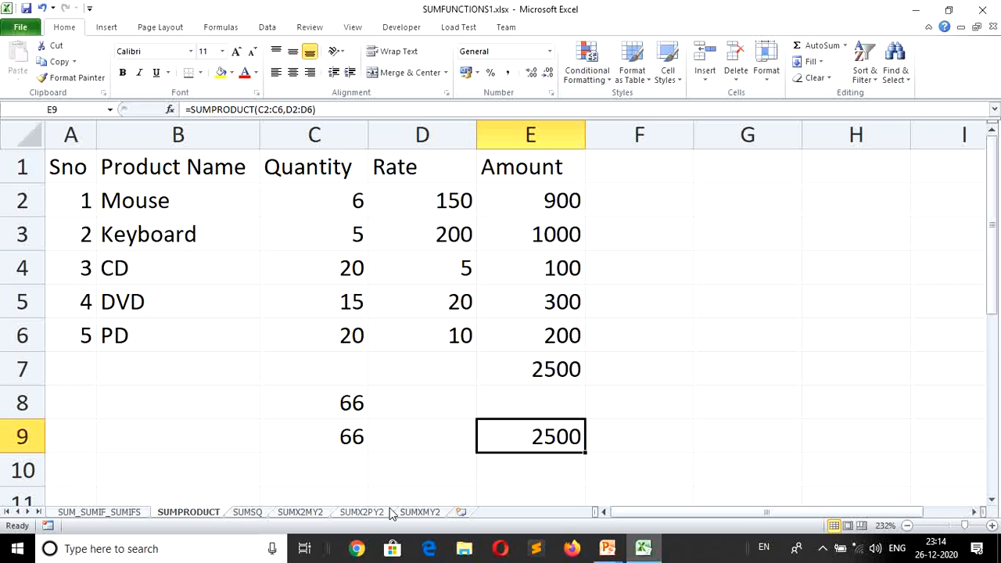
left_click(610, 549)
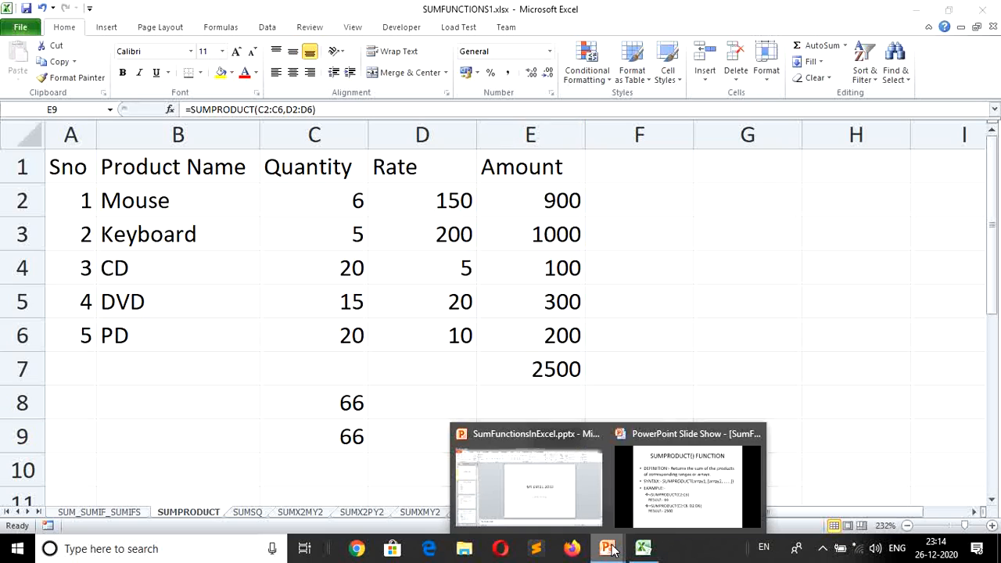
left_click(688, 477)
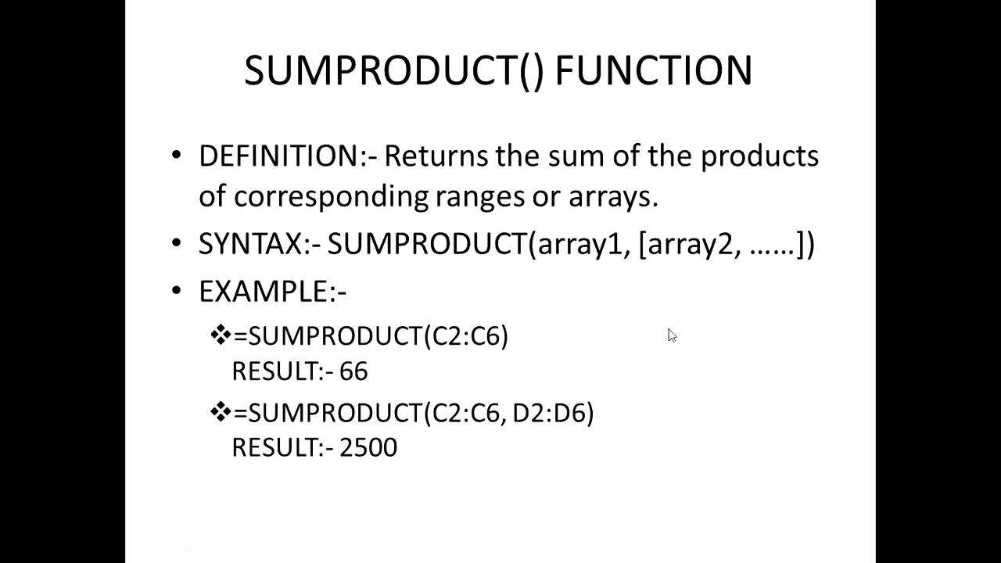
left_click(670, 335)
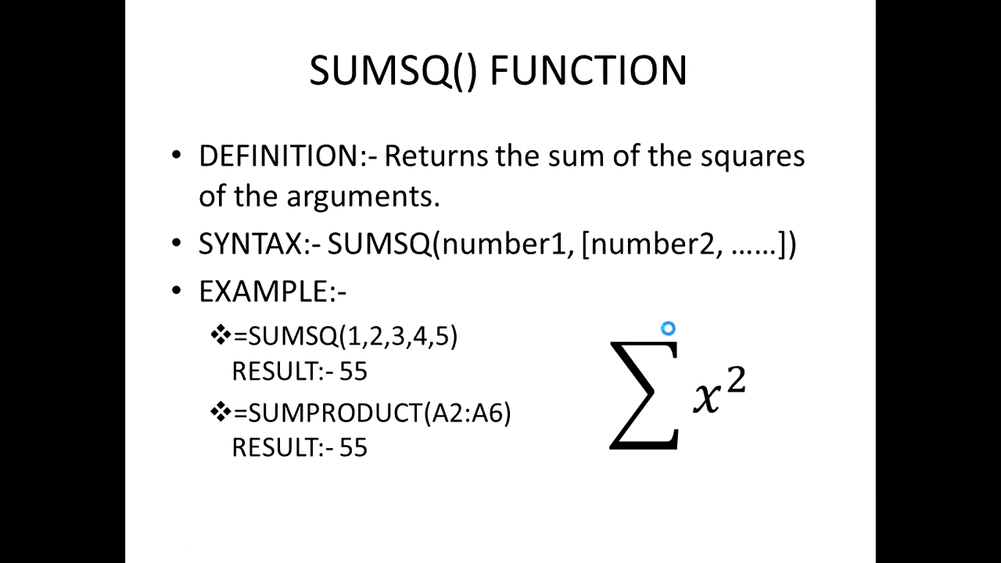